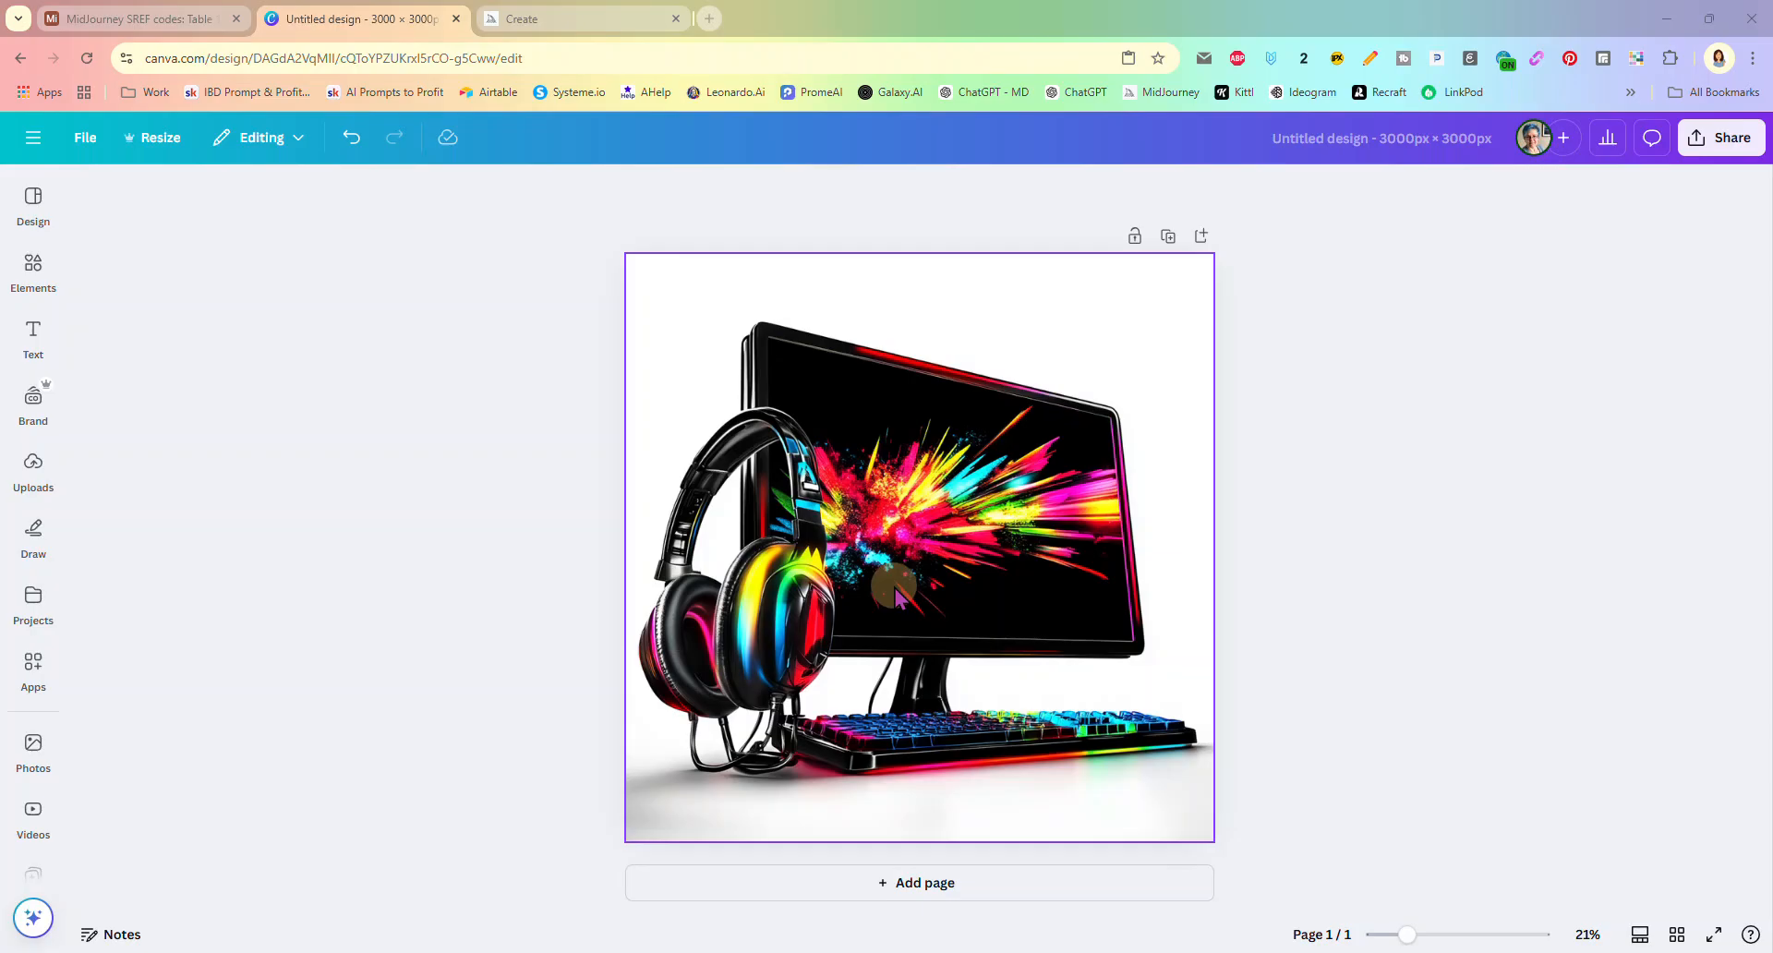
Step: Remove the background of the computer and headphones image, shrink it slightly and centre it on the page
left_click(895, 596)
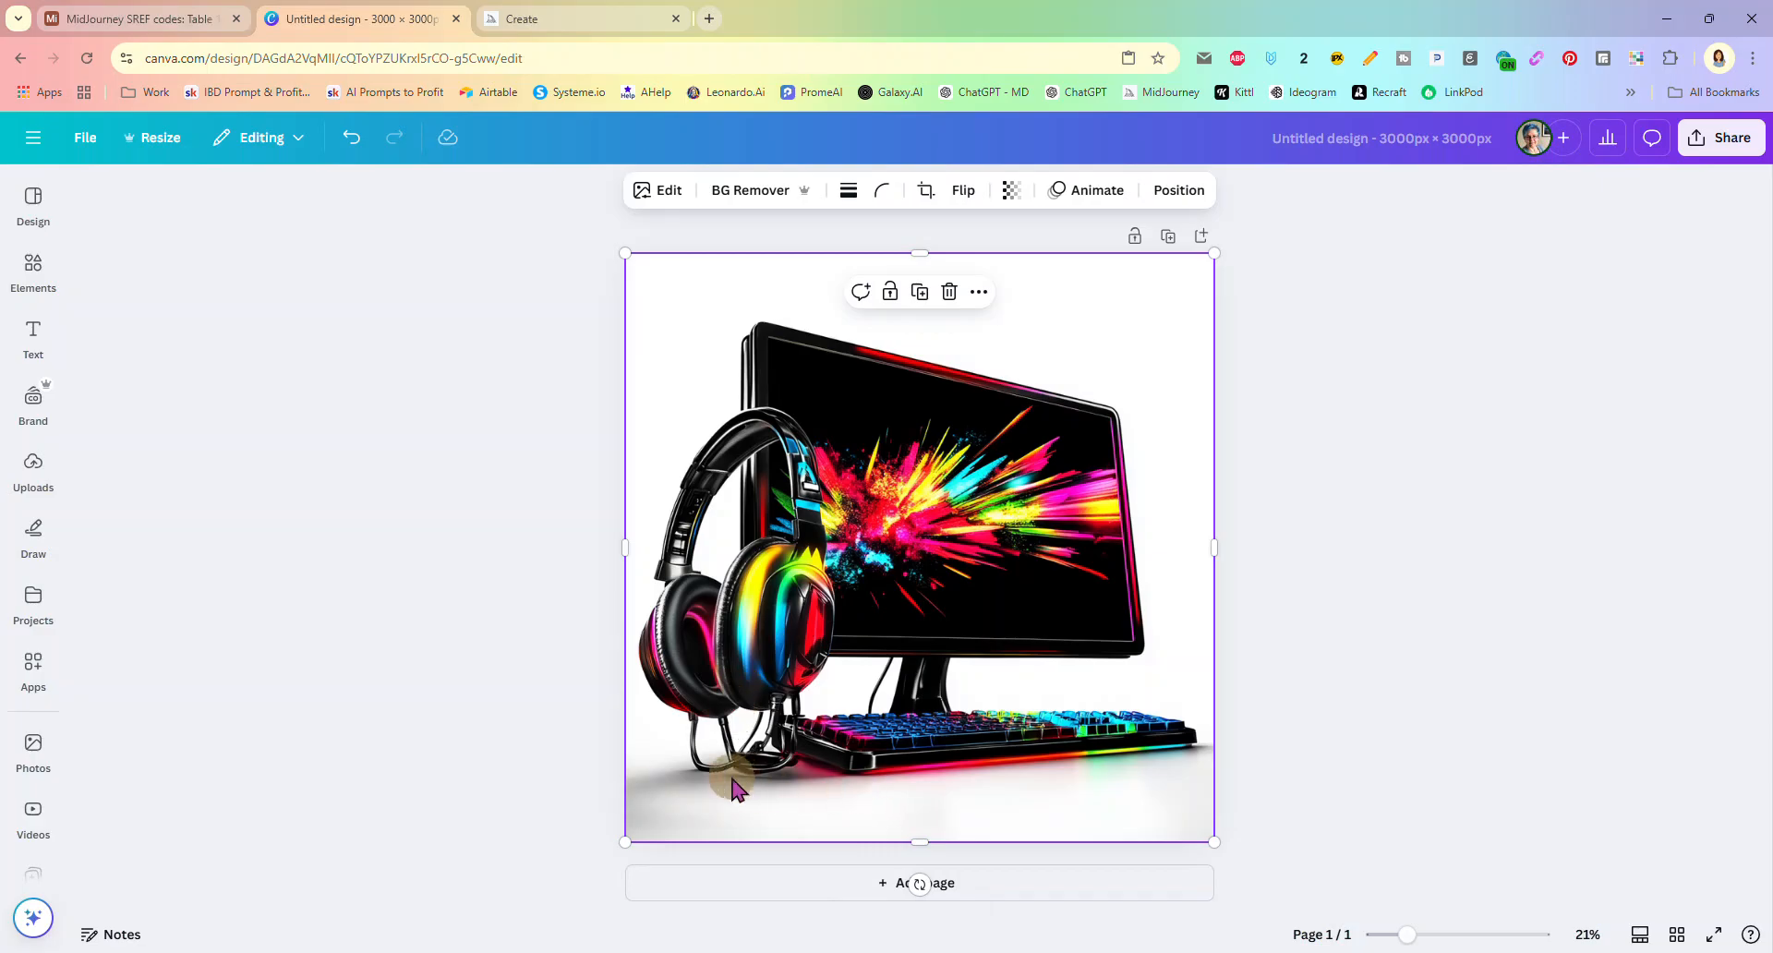
left_click(757, 190)
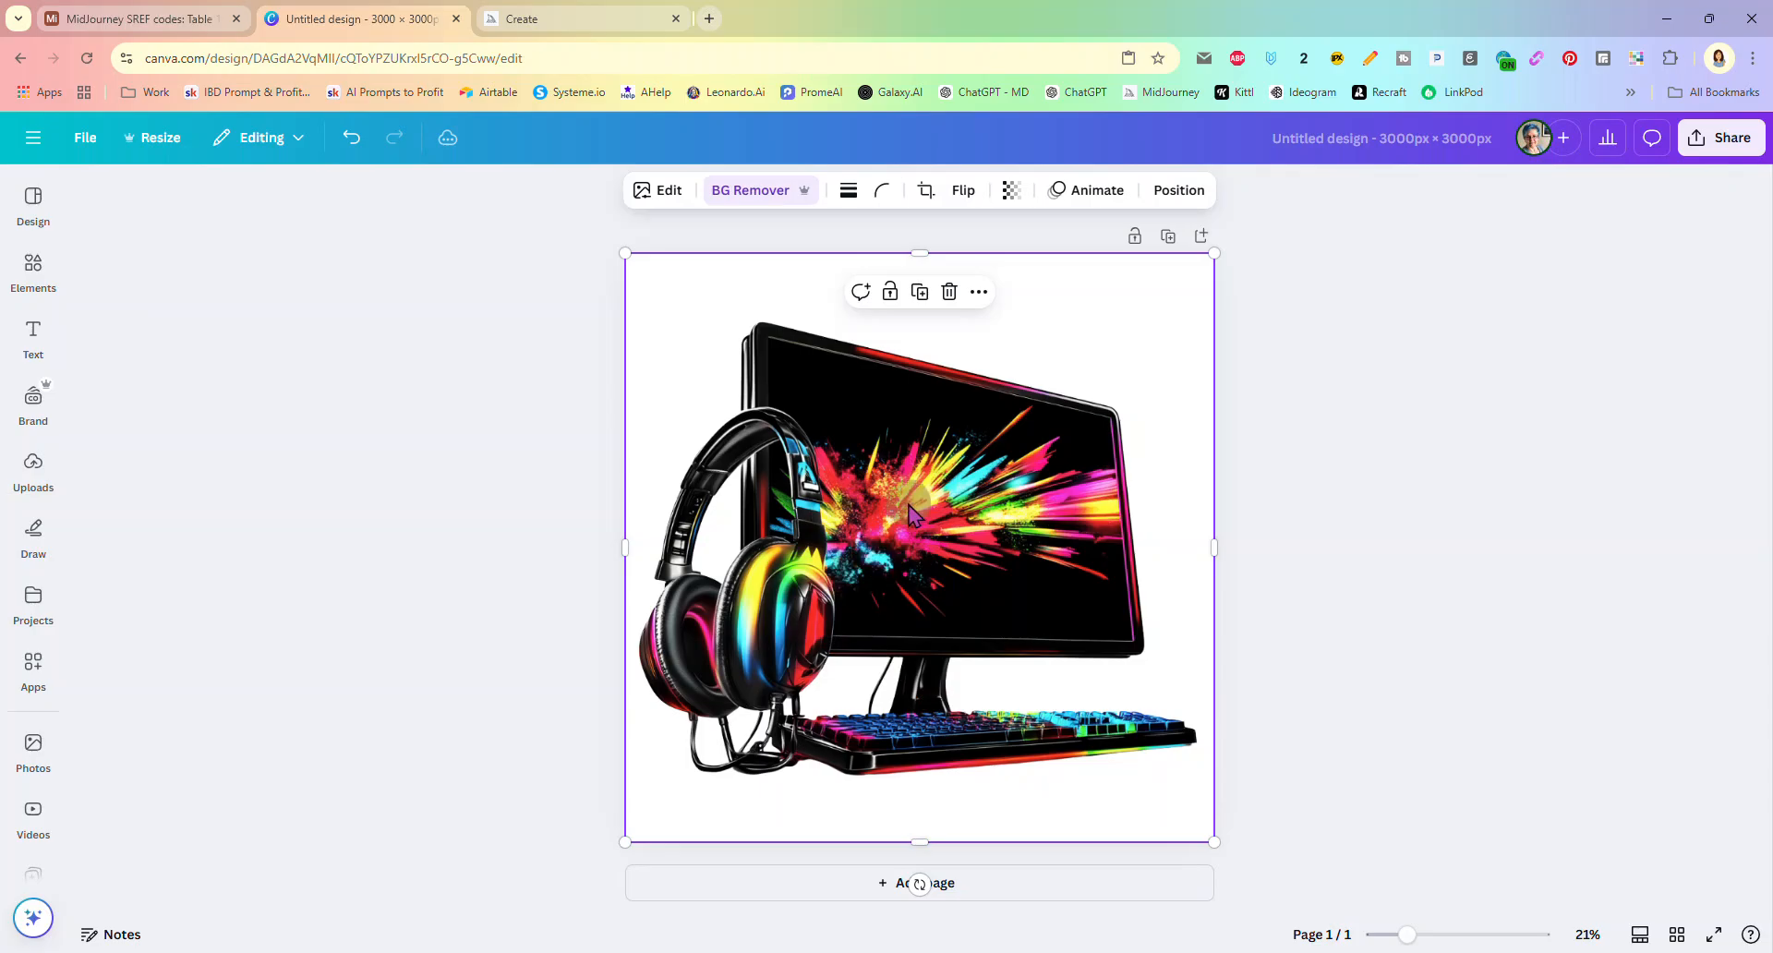
left_click_drag(1212, 838, 1104, 736)
left_click_drag(905, 554, 952, 607)
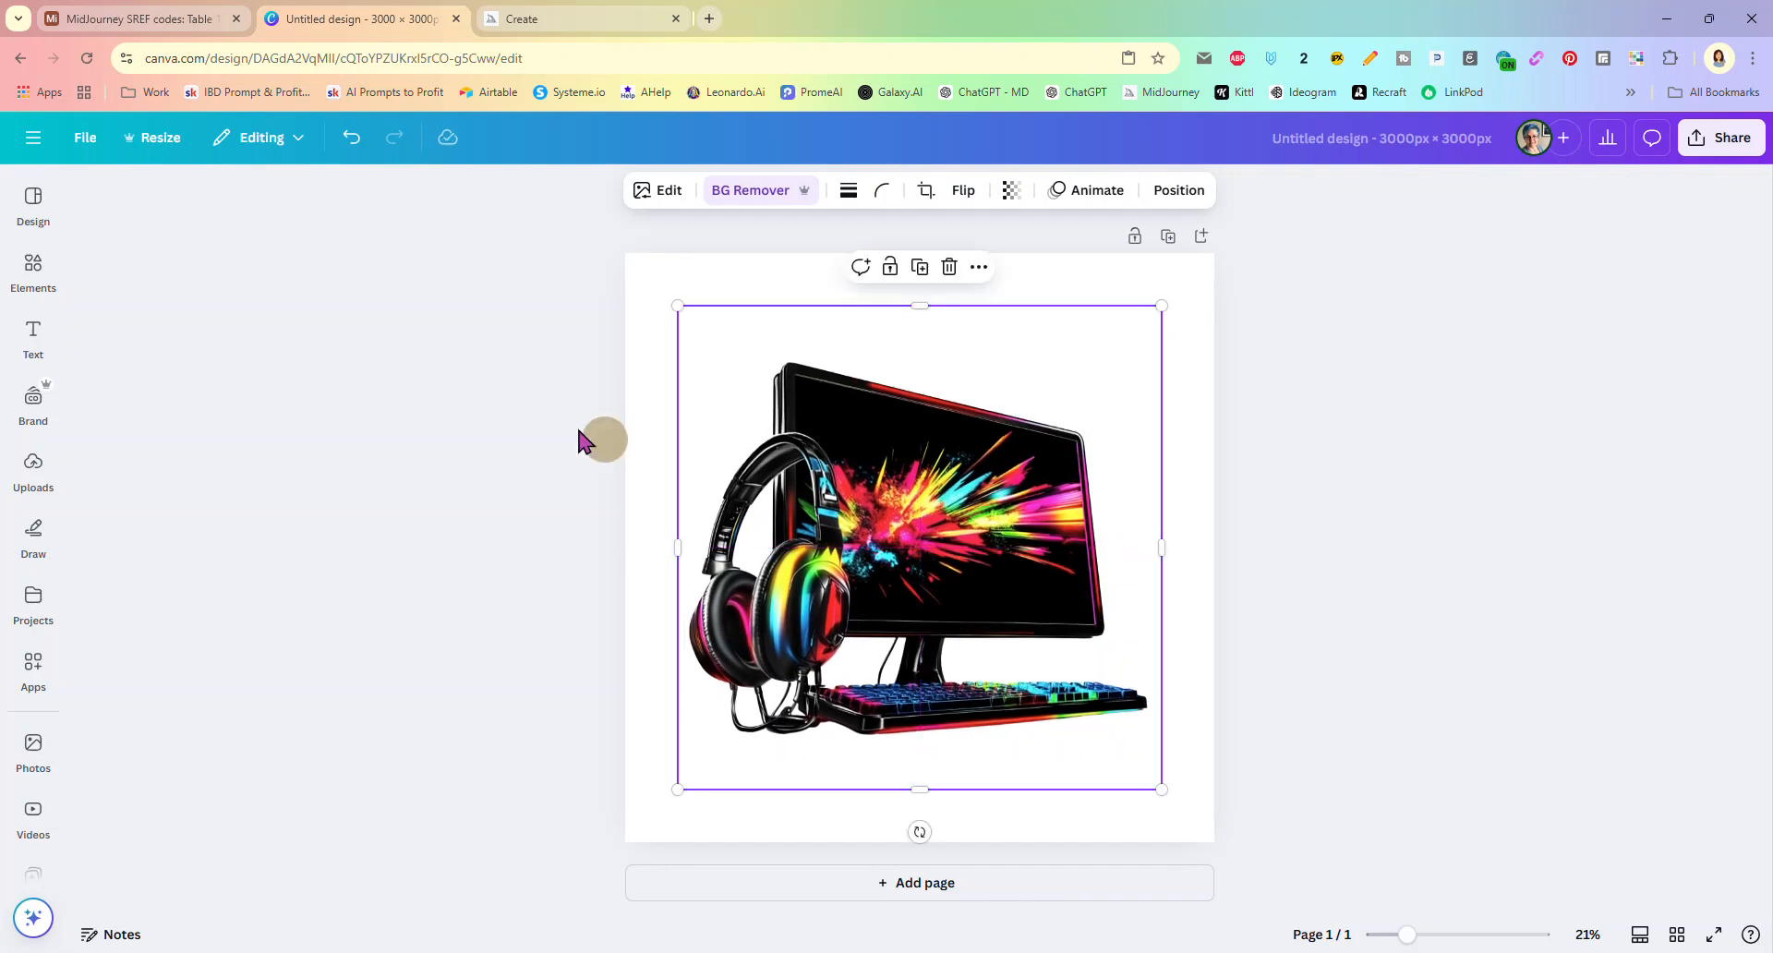
Step: Add a heading reading "Just One More" in a shortened text box above the monitor
left_click(34, 338)
left_click(206, 398)
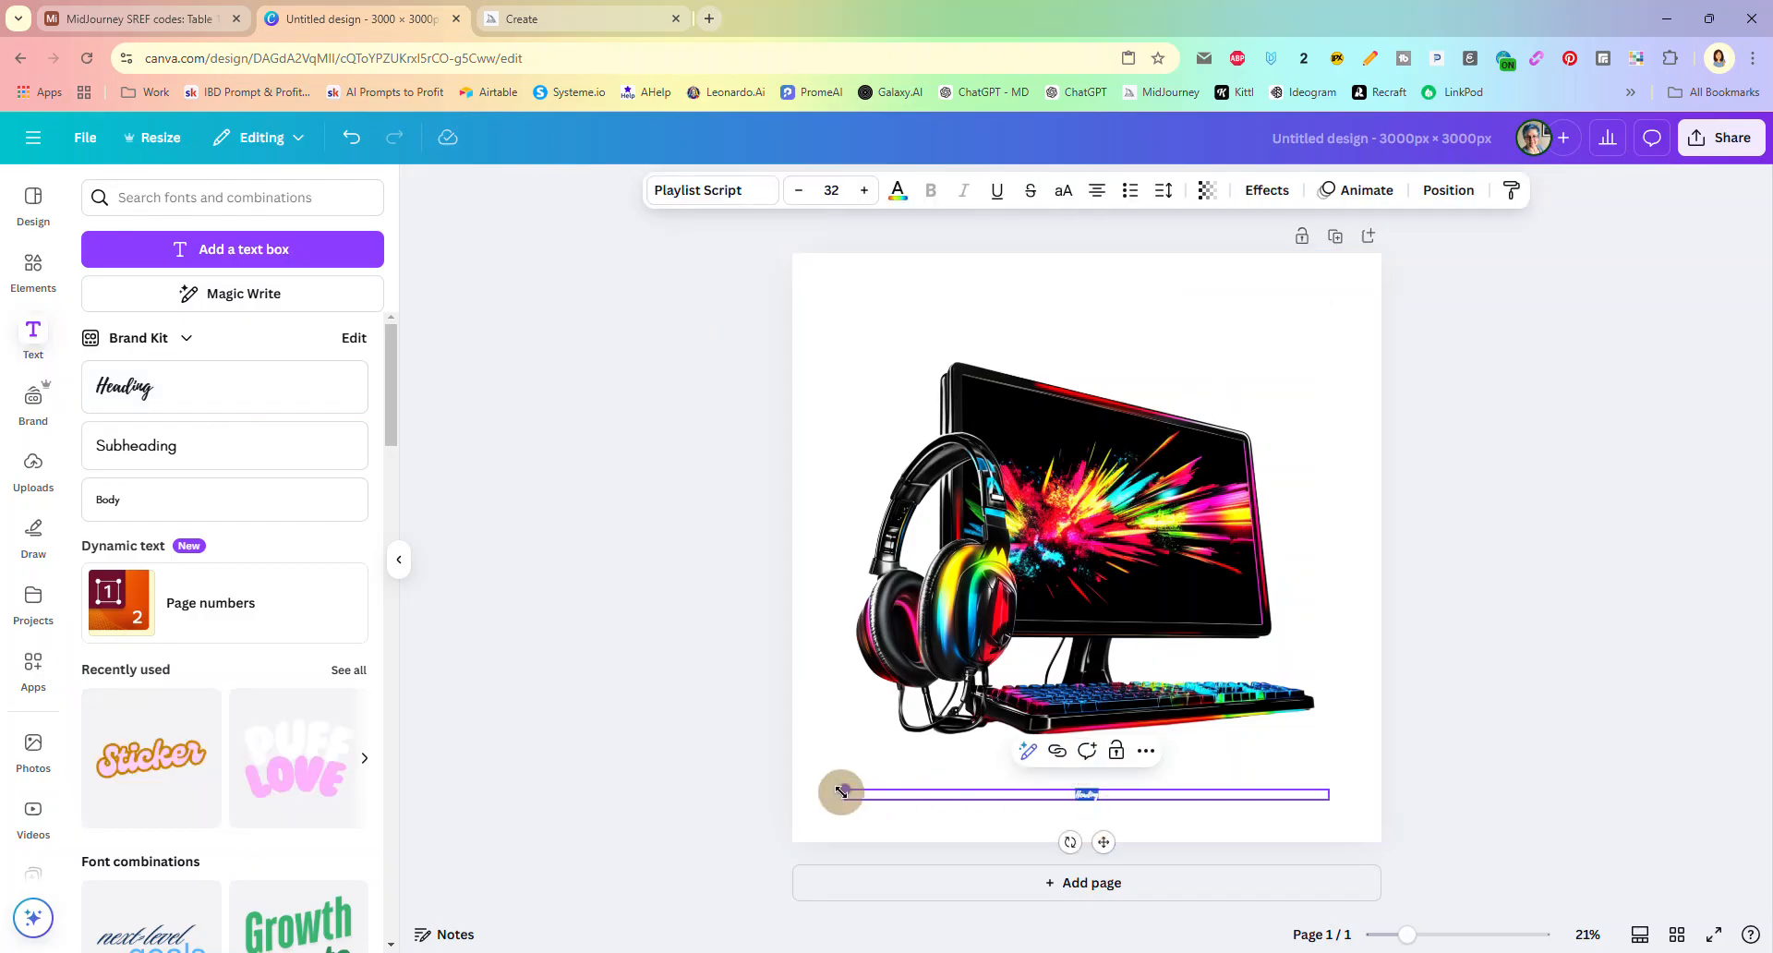
left_click_drag(842, 787, 735, 724)
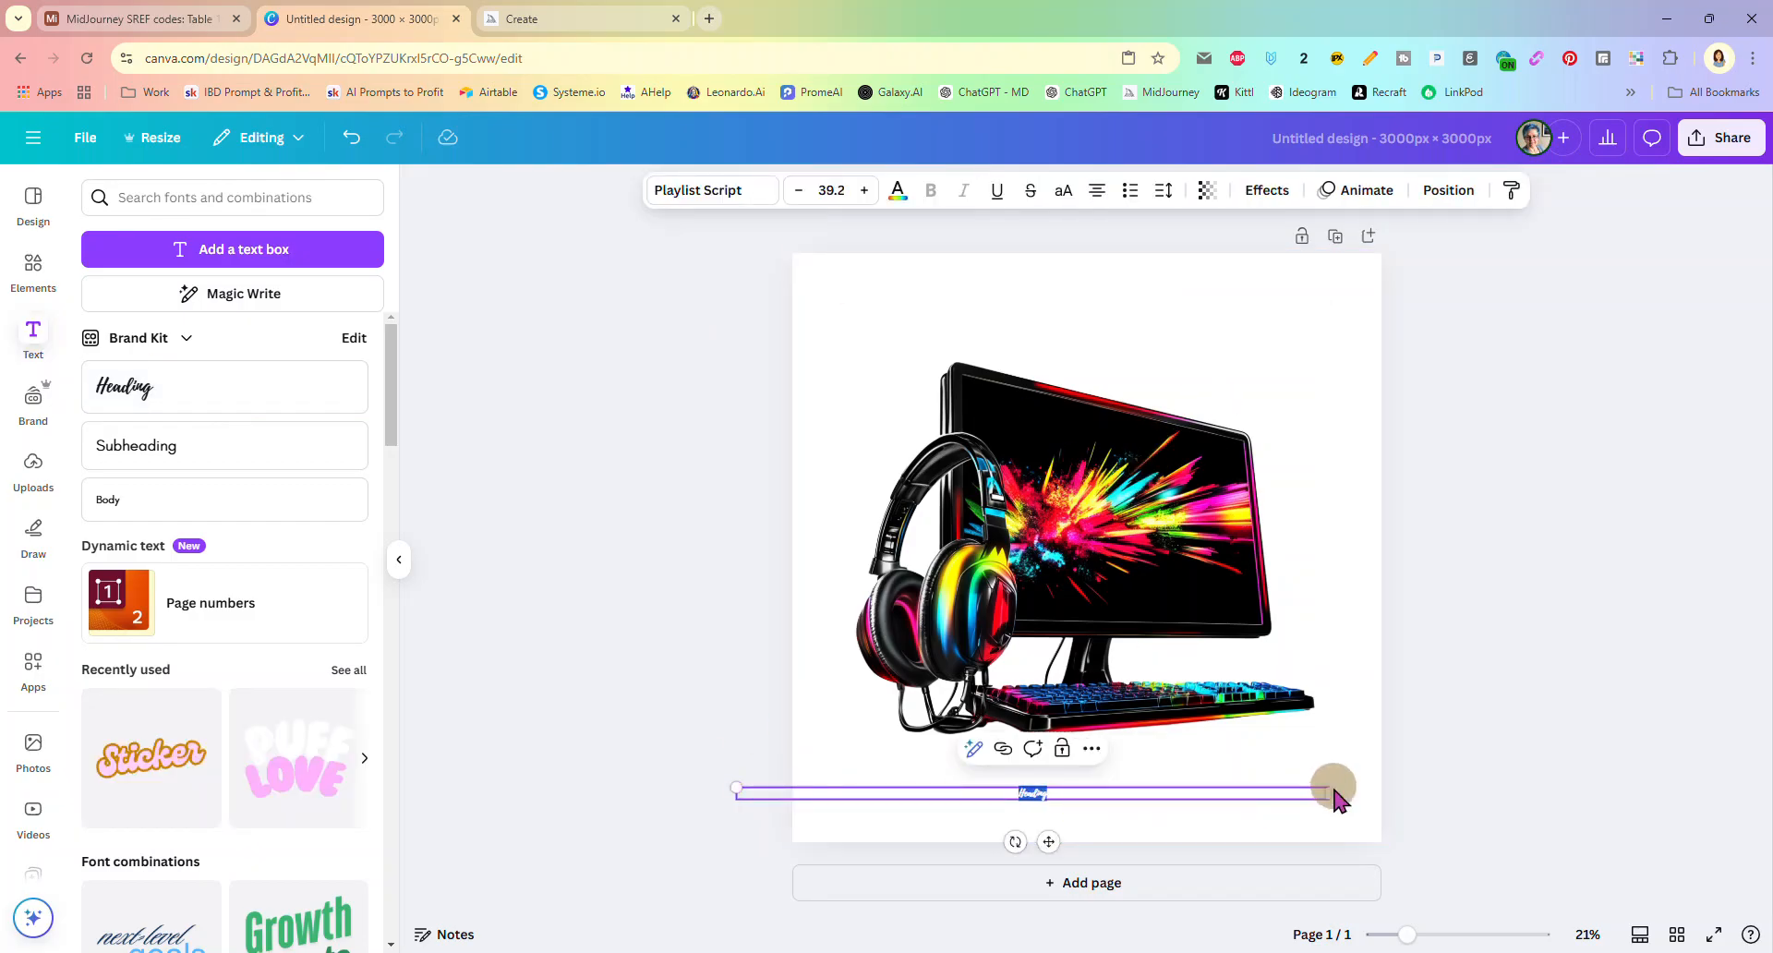
left_click_drag(1329, 795, 885, 794)
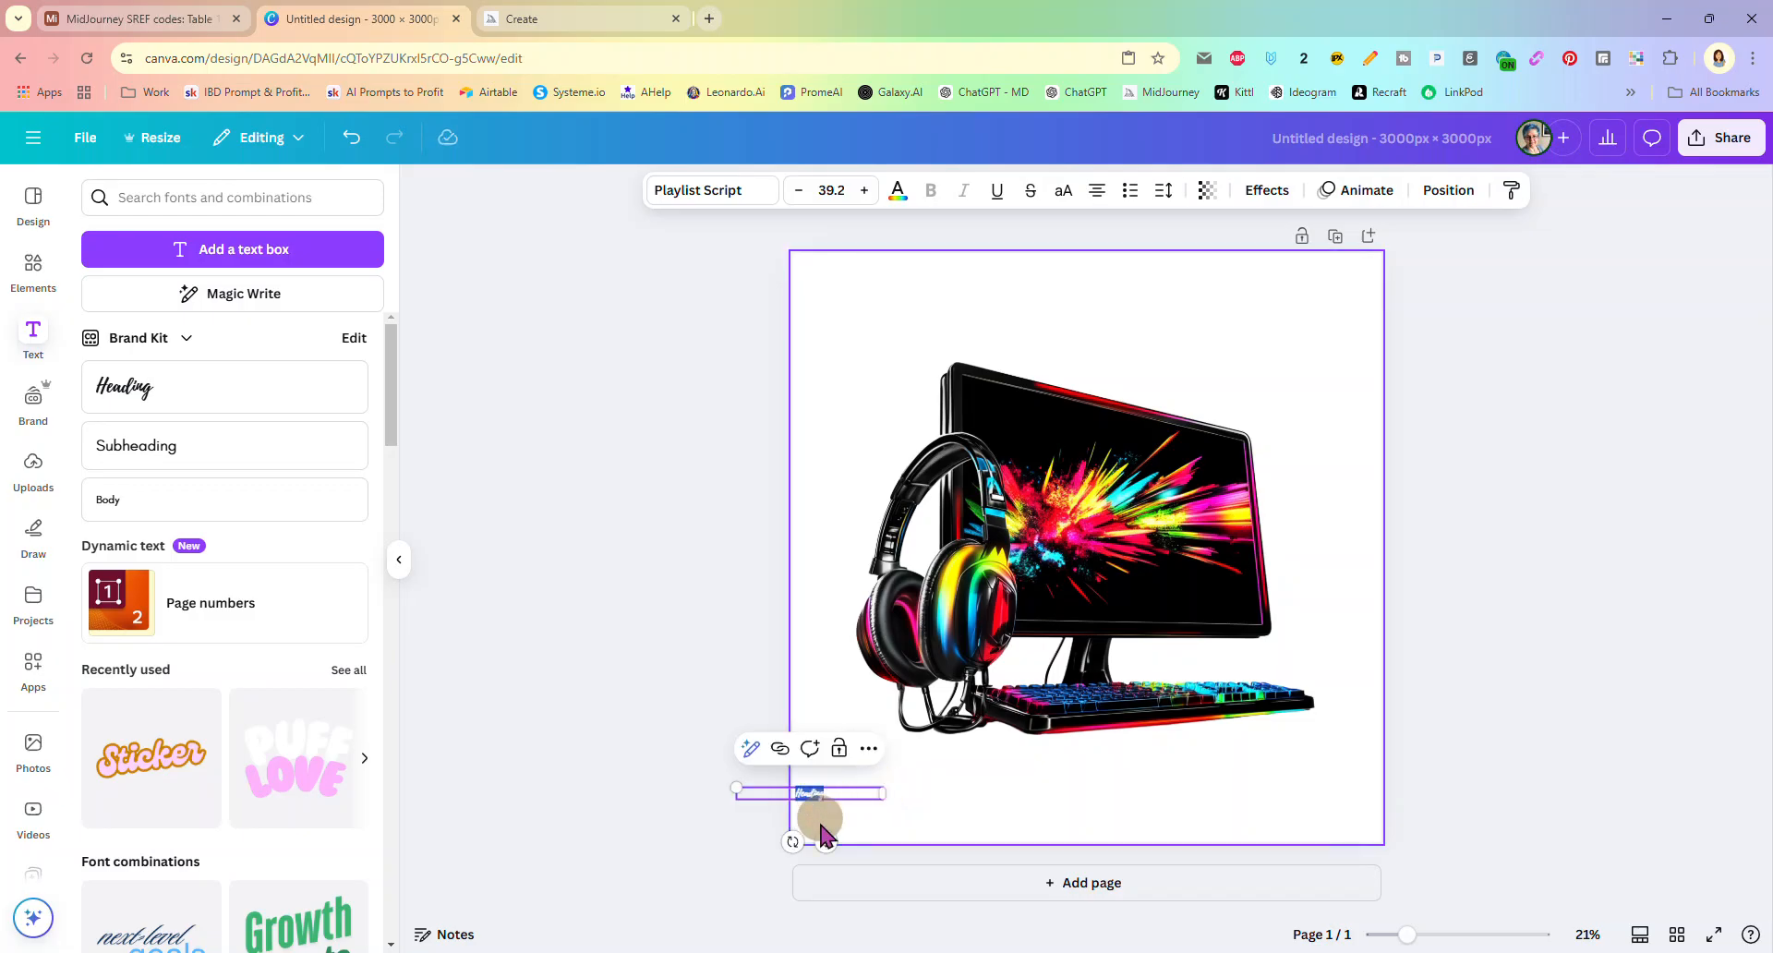
left_click_drag(826, 846, 1073, 366)
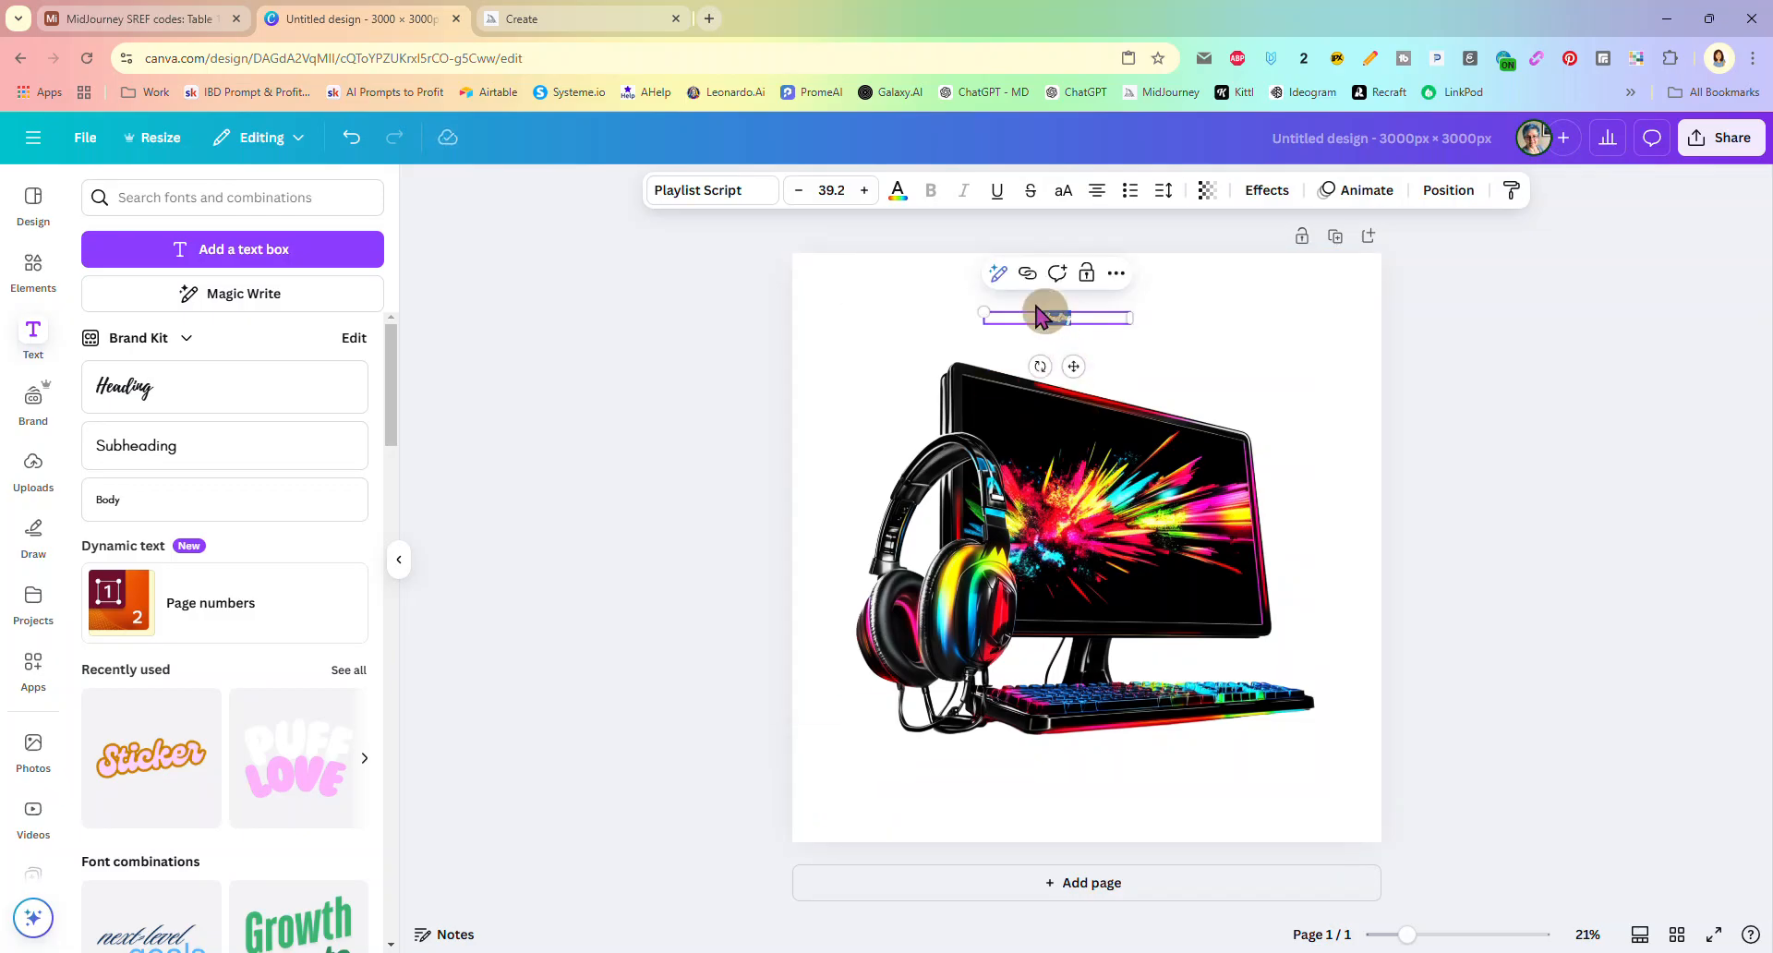
left_click(1083, 321)
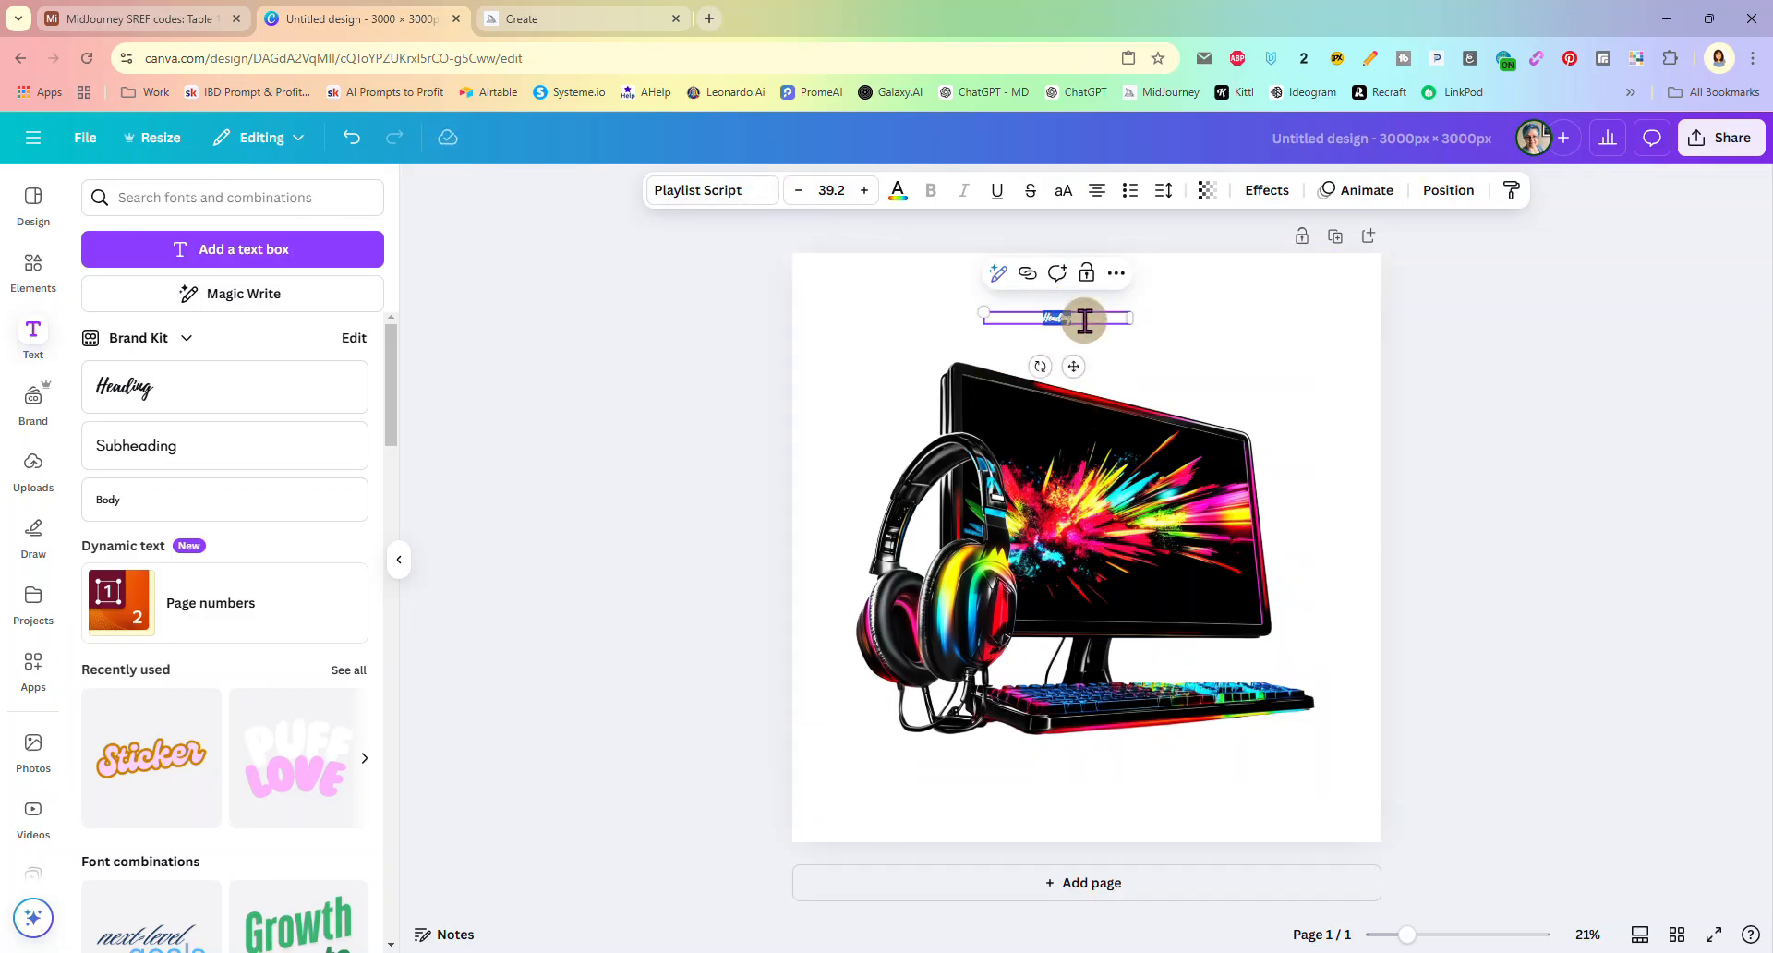
type("I")
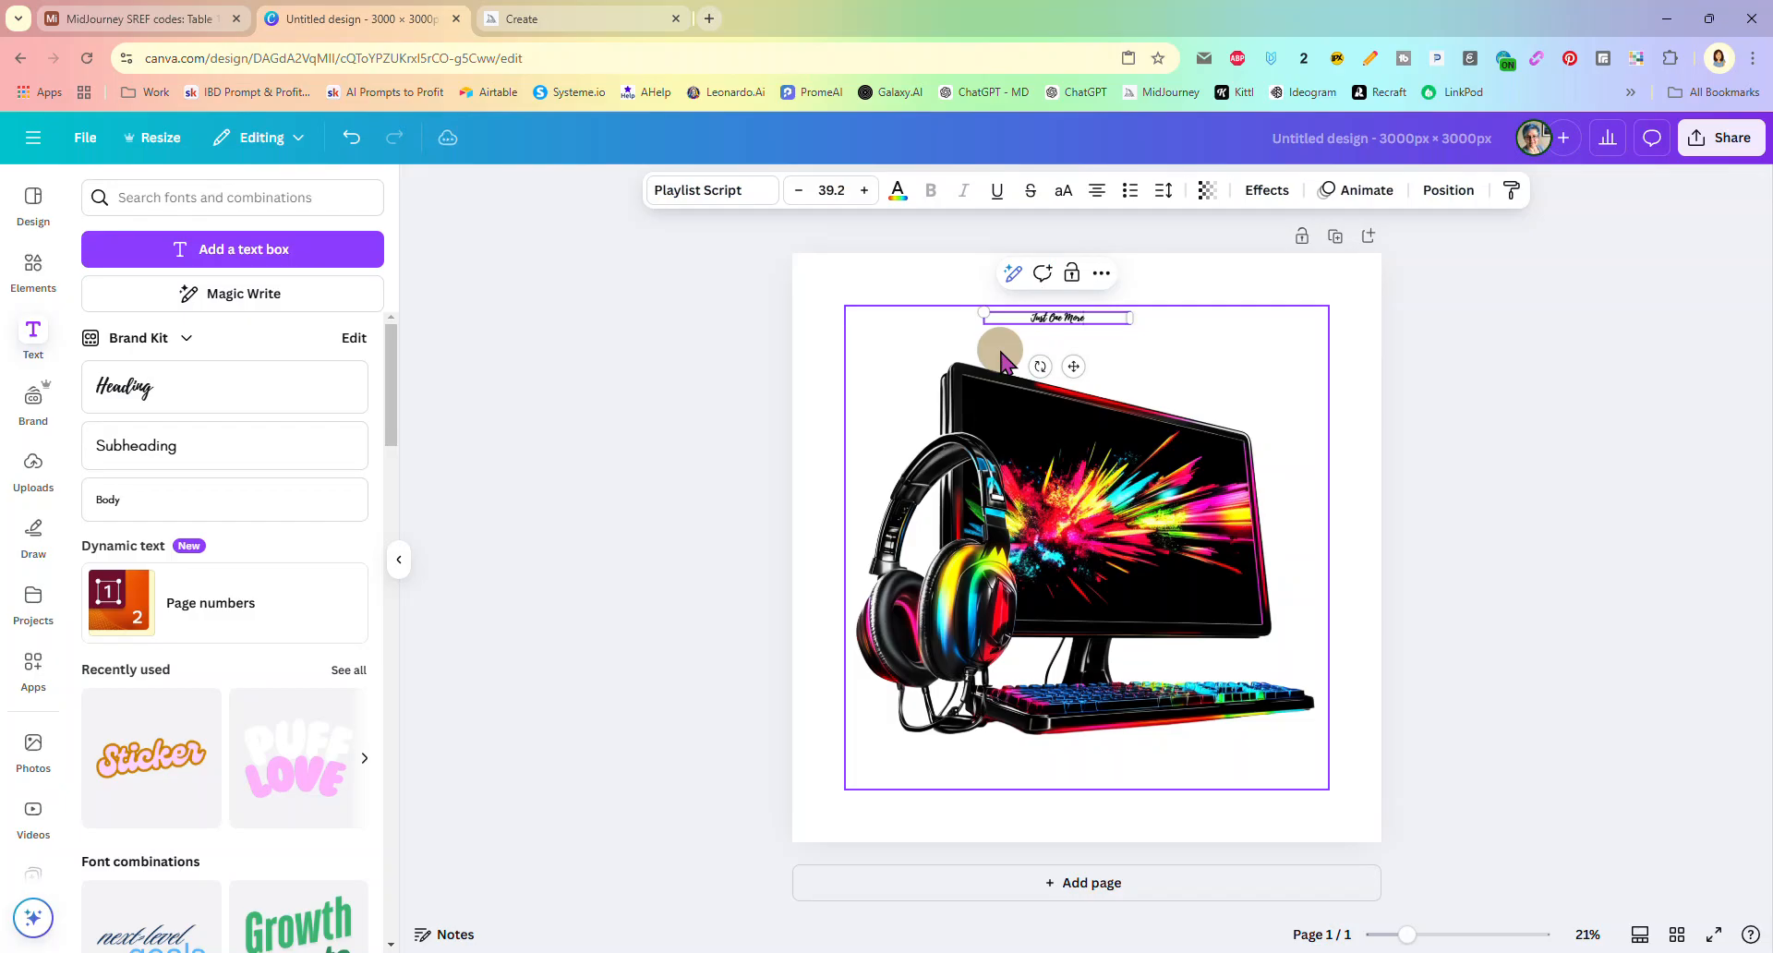
Step: Enlarge the "Just One More" text to about size 241 and position it above the monitor
left_click_drag(1132, 316, 860, 273)
left_click_drag(1053, 324, 1268, 367)
left_click(1180, 395)
left_click_drag(1158, 351, 1078, 322)
left_click(1151, 349)
Step: Search the fonts for "game" and apply Arcade Gamer to the "Just One More" text
left_click(752, 193)
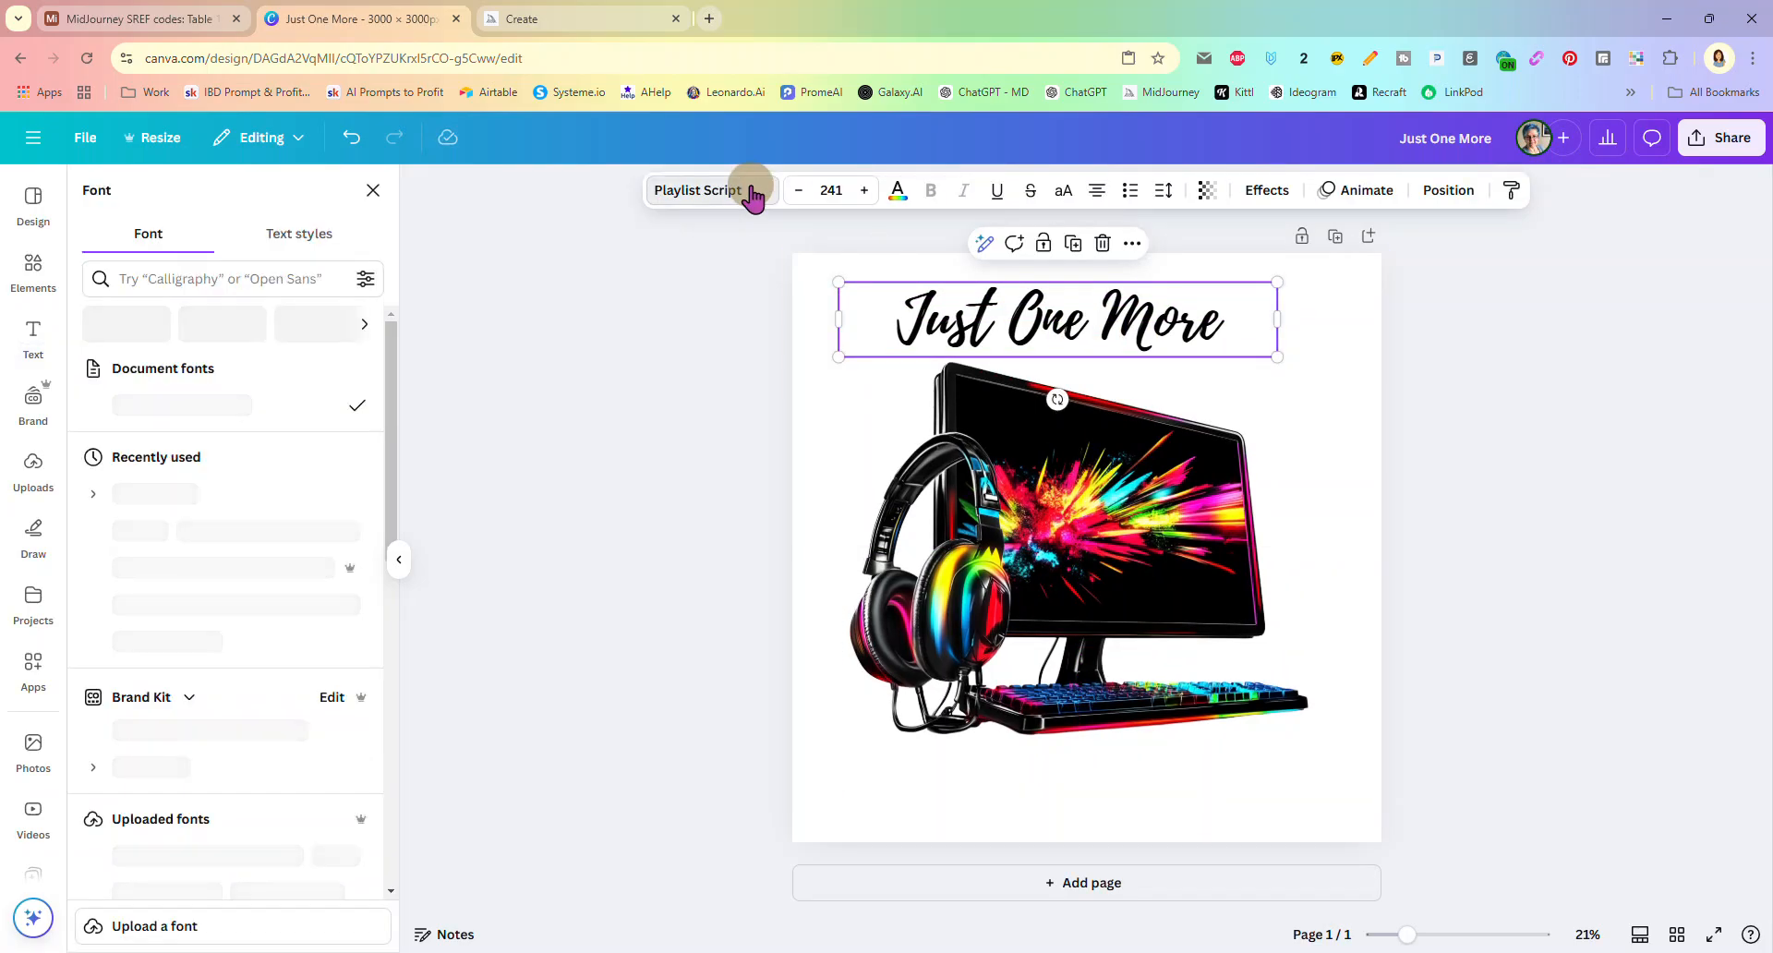
left_click(244, 276)
type("game")
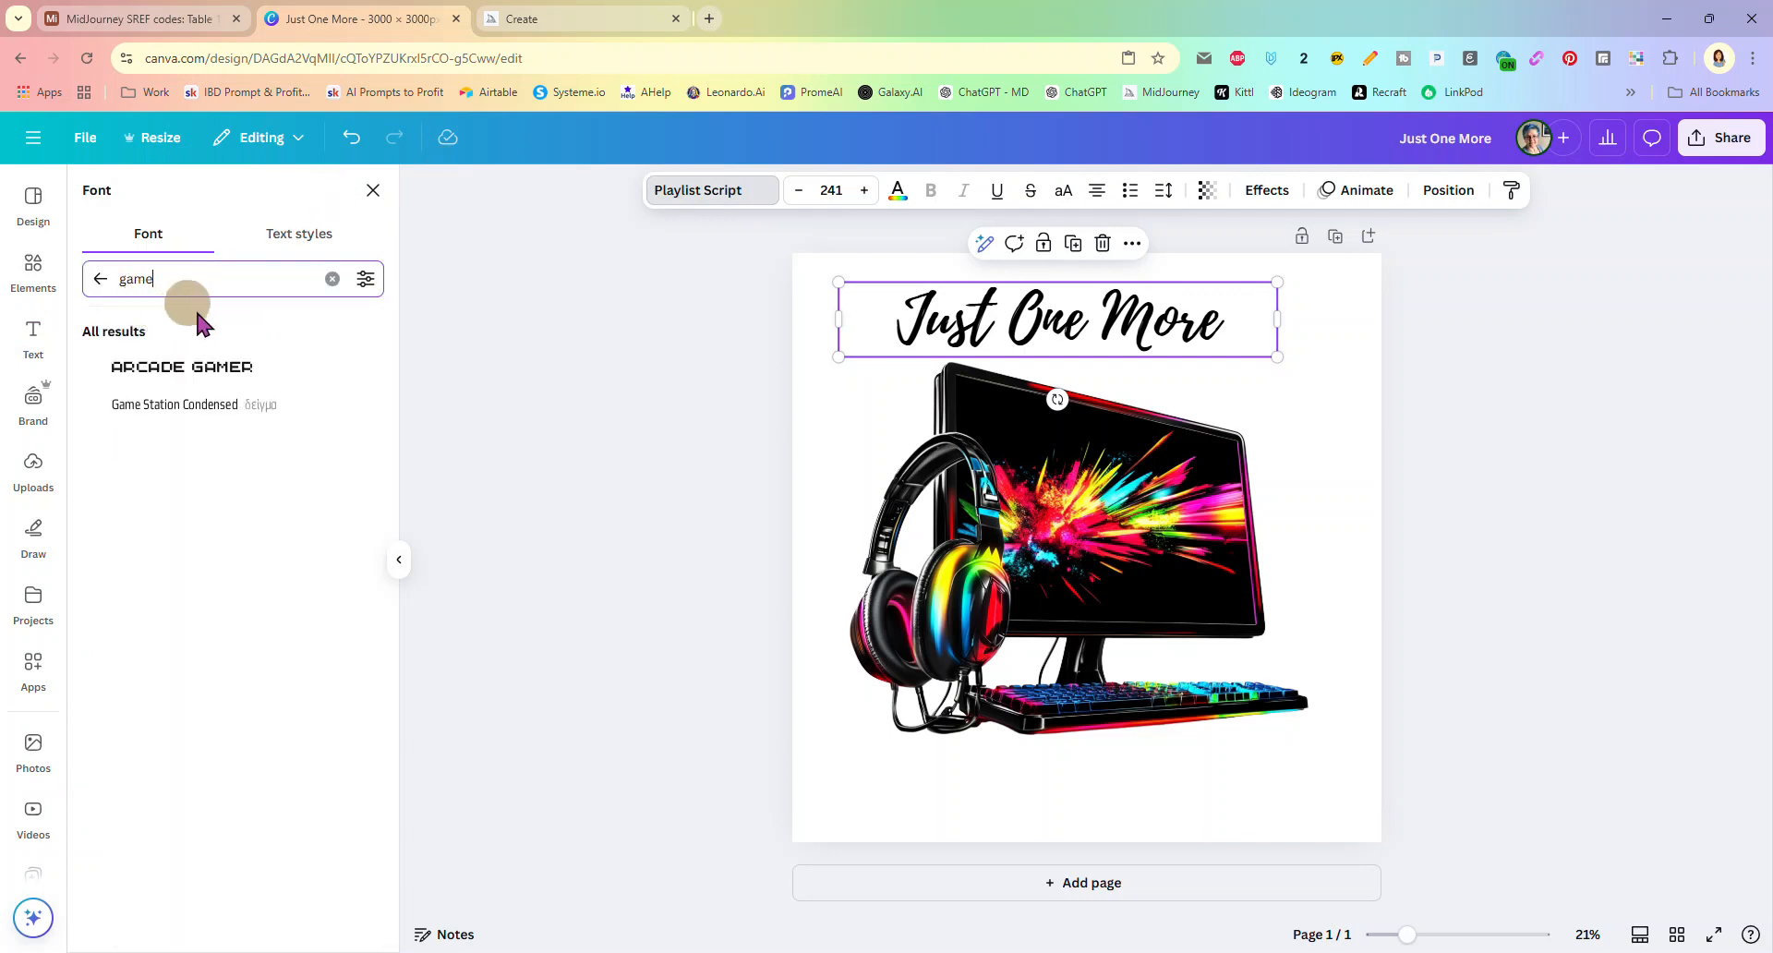
left_click(220, 367)
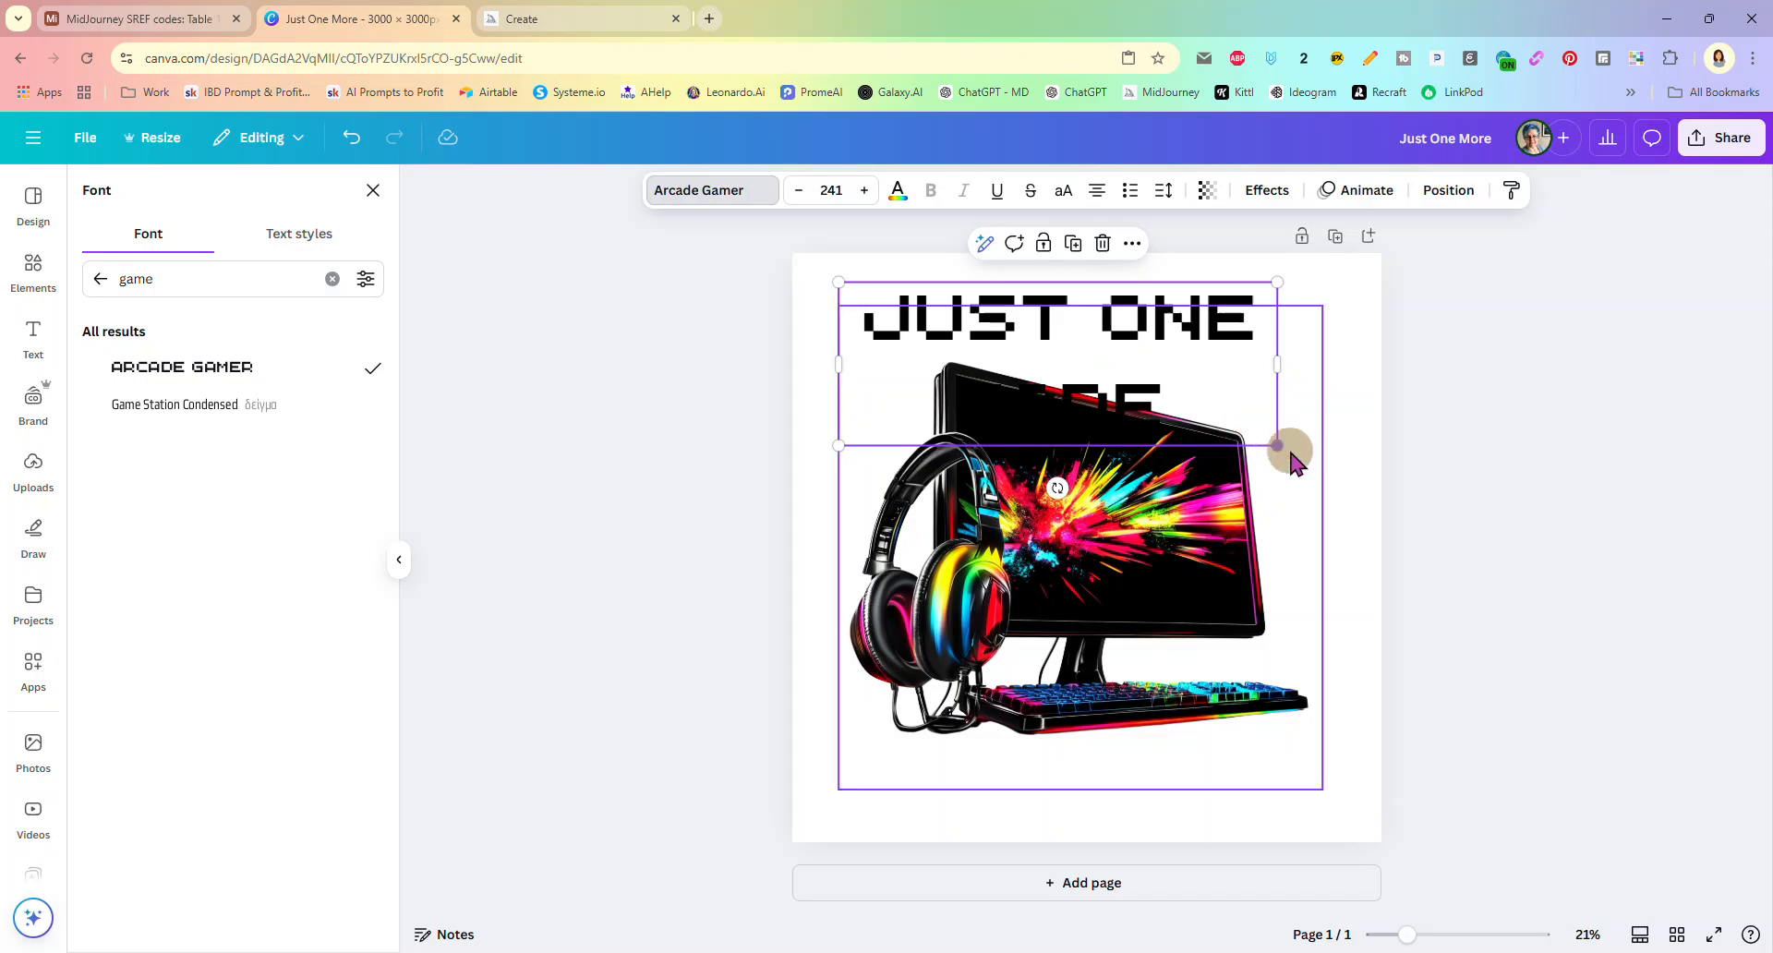
Step: Scale the "Just One More" text to about size 161 and widen its box to fit one line above the monitor
left_click(1279, 361)
left_click_drag(1279, 361, 1348, 360)
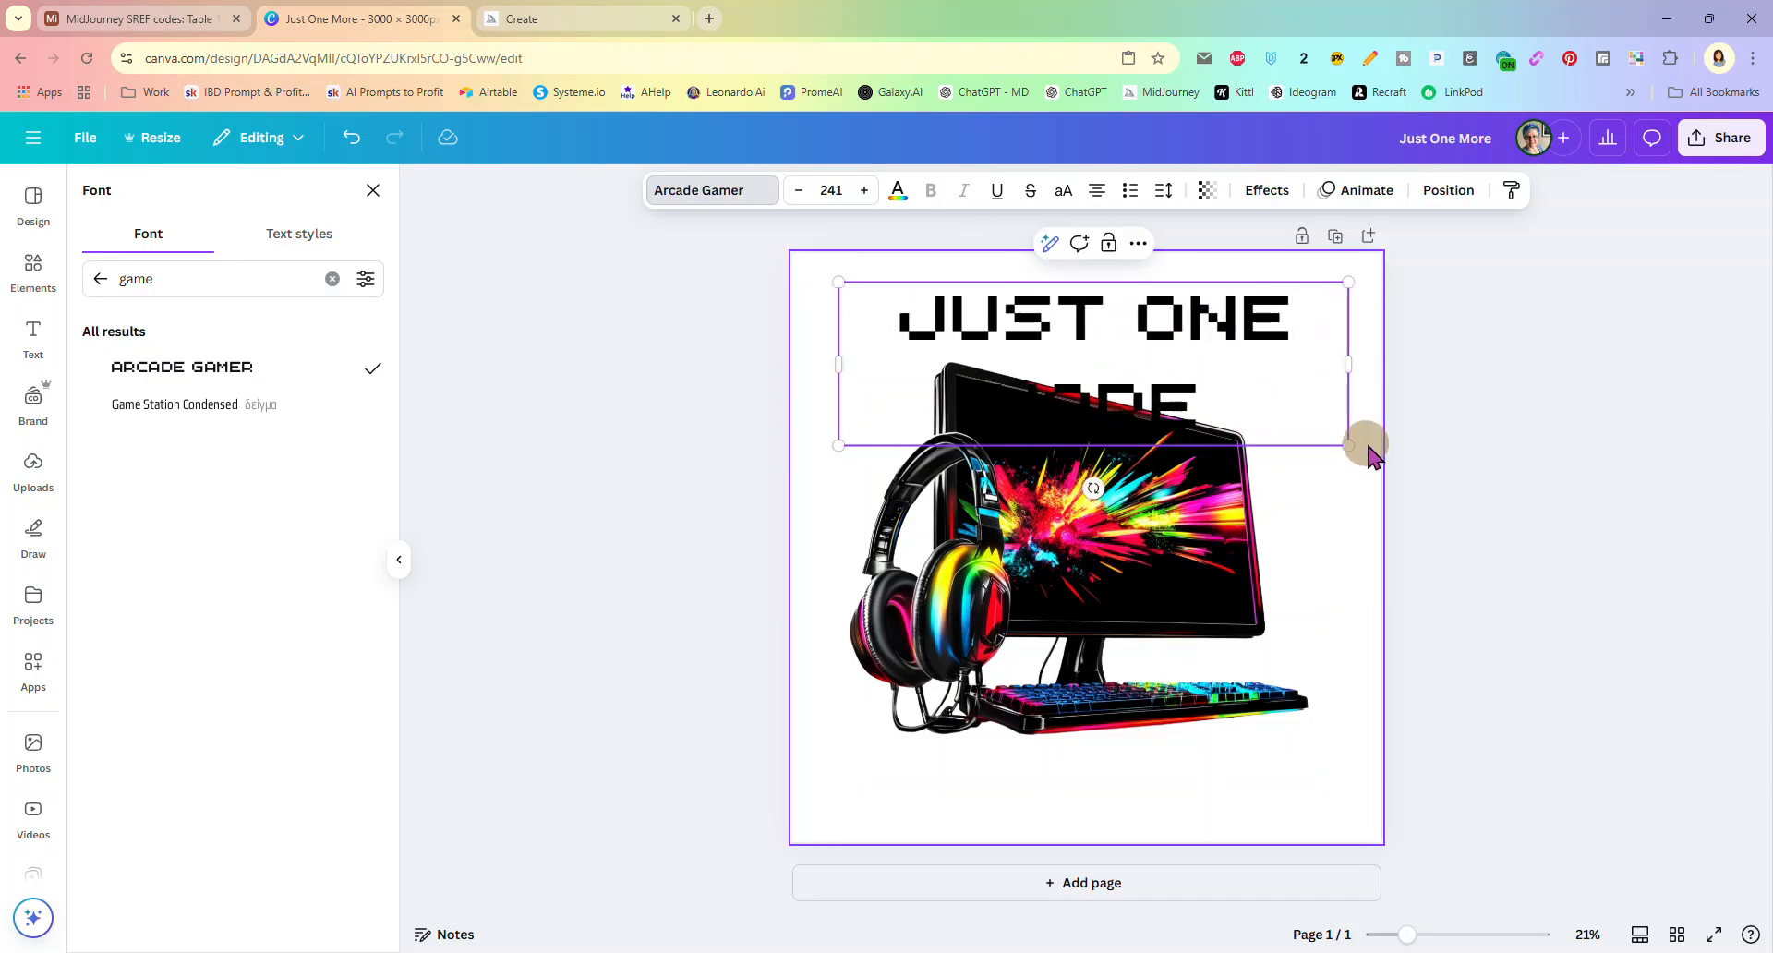
left_click_drag(1348, 444, 1180, 391)
left_click_drag(1183, 331, 1311, 325)
left_click_drag(1090, 375, 1085, 395)
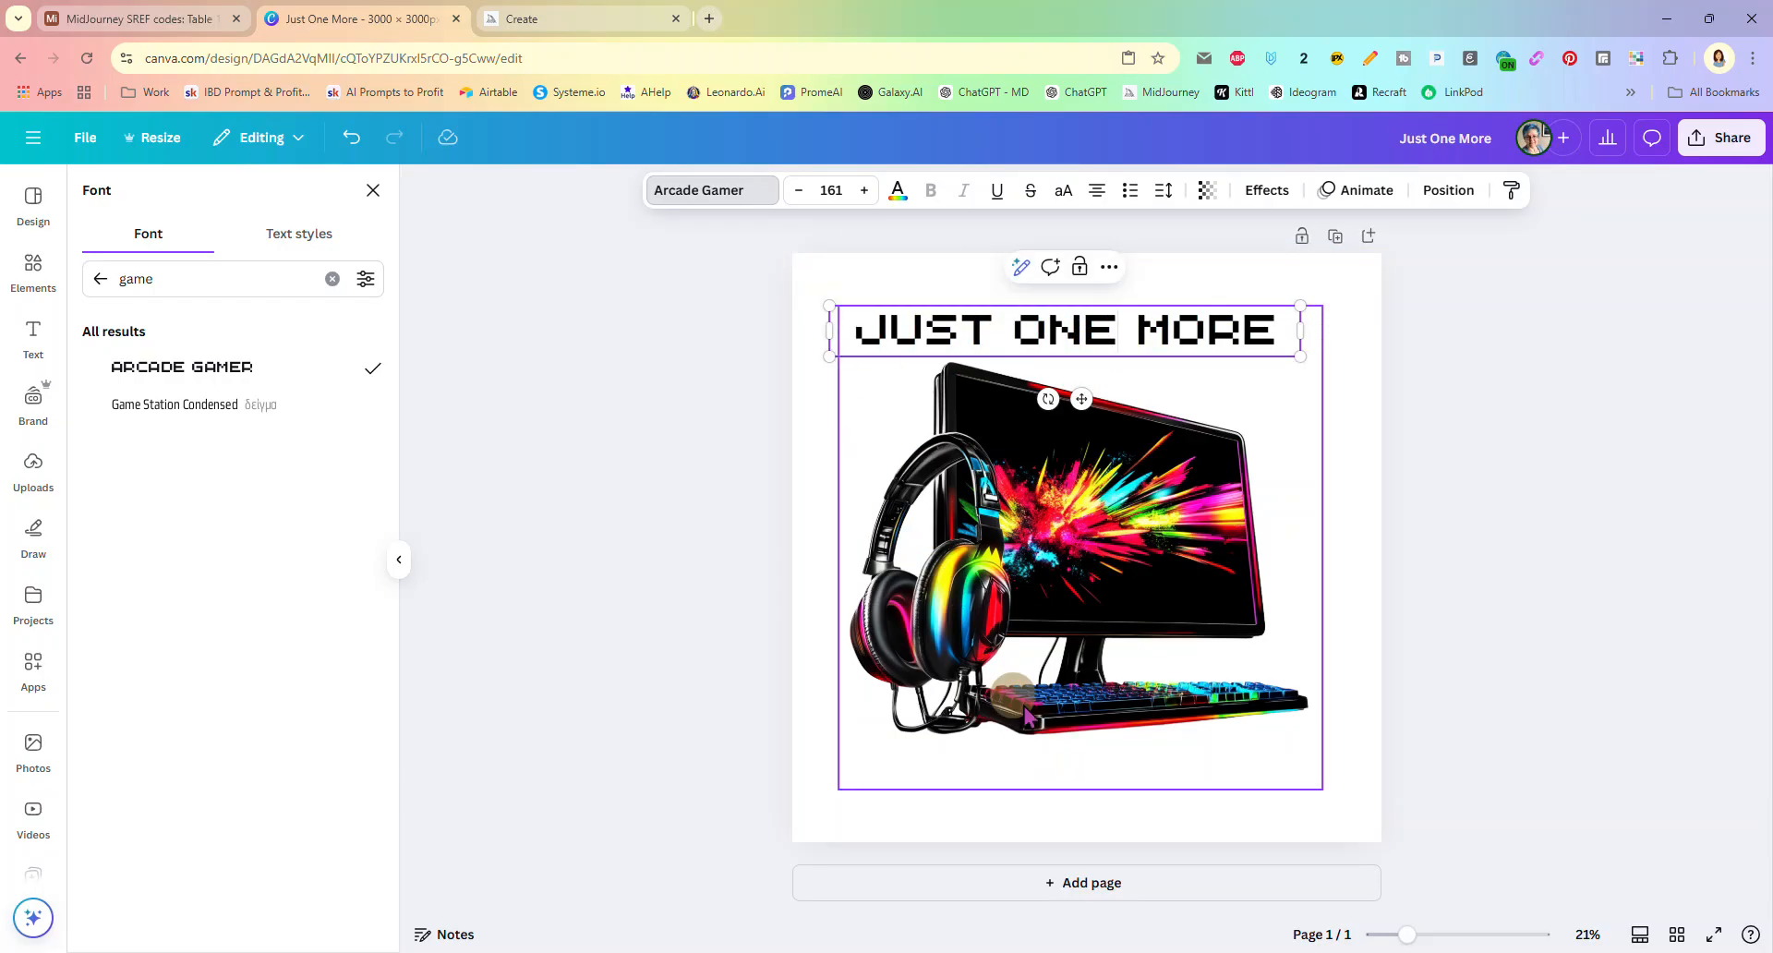
Step: Duplicate the "Just One More" text, place the copy below the keyboard and change its wording to "GAME"
left_click(1107, 794)
left_click(1029, 328)
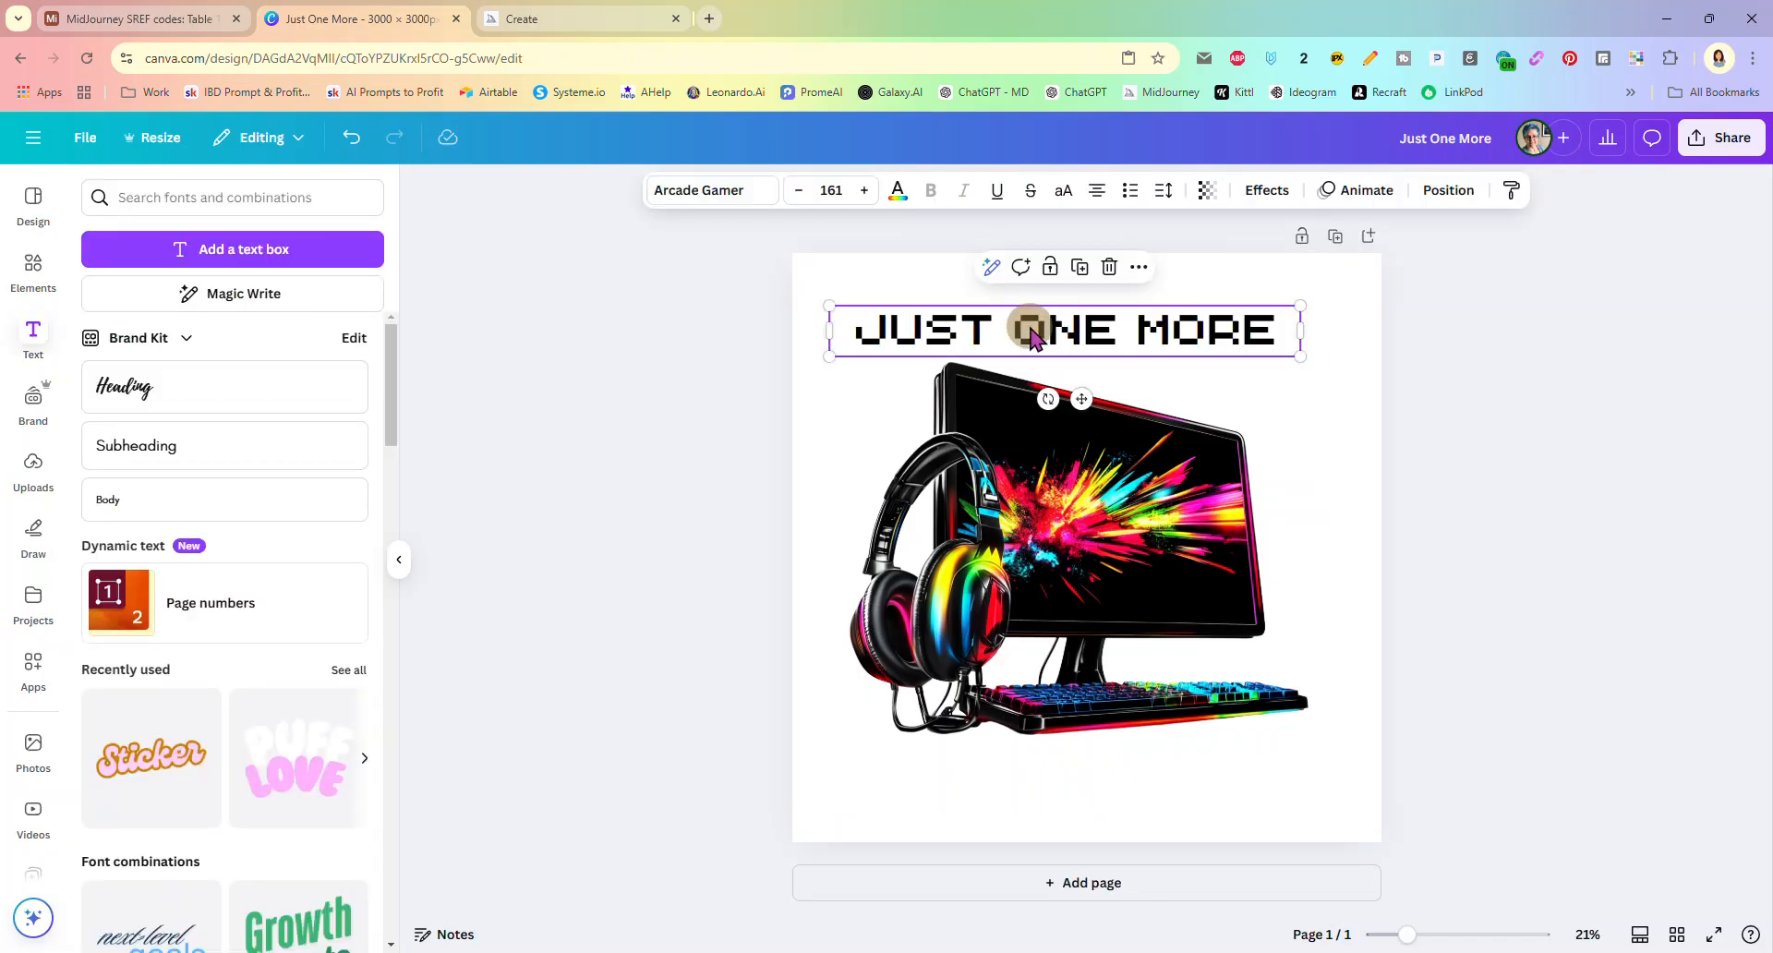
key("ctrl+d")
left_click_drag(1049, 351, 1068, 767)
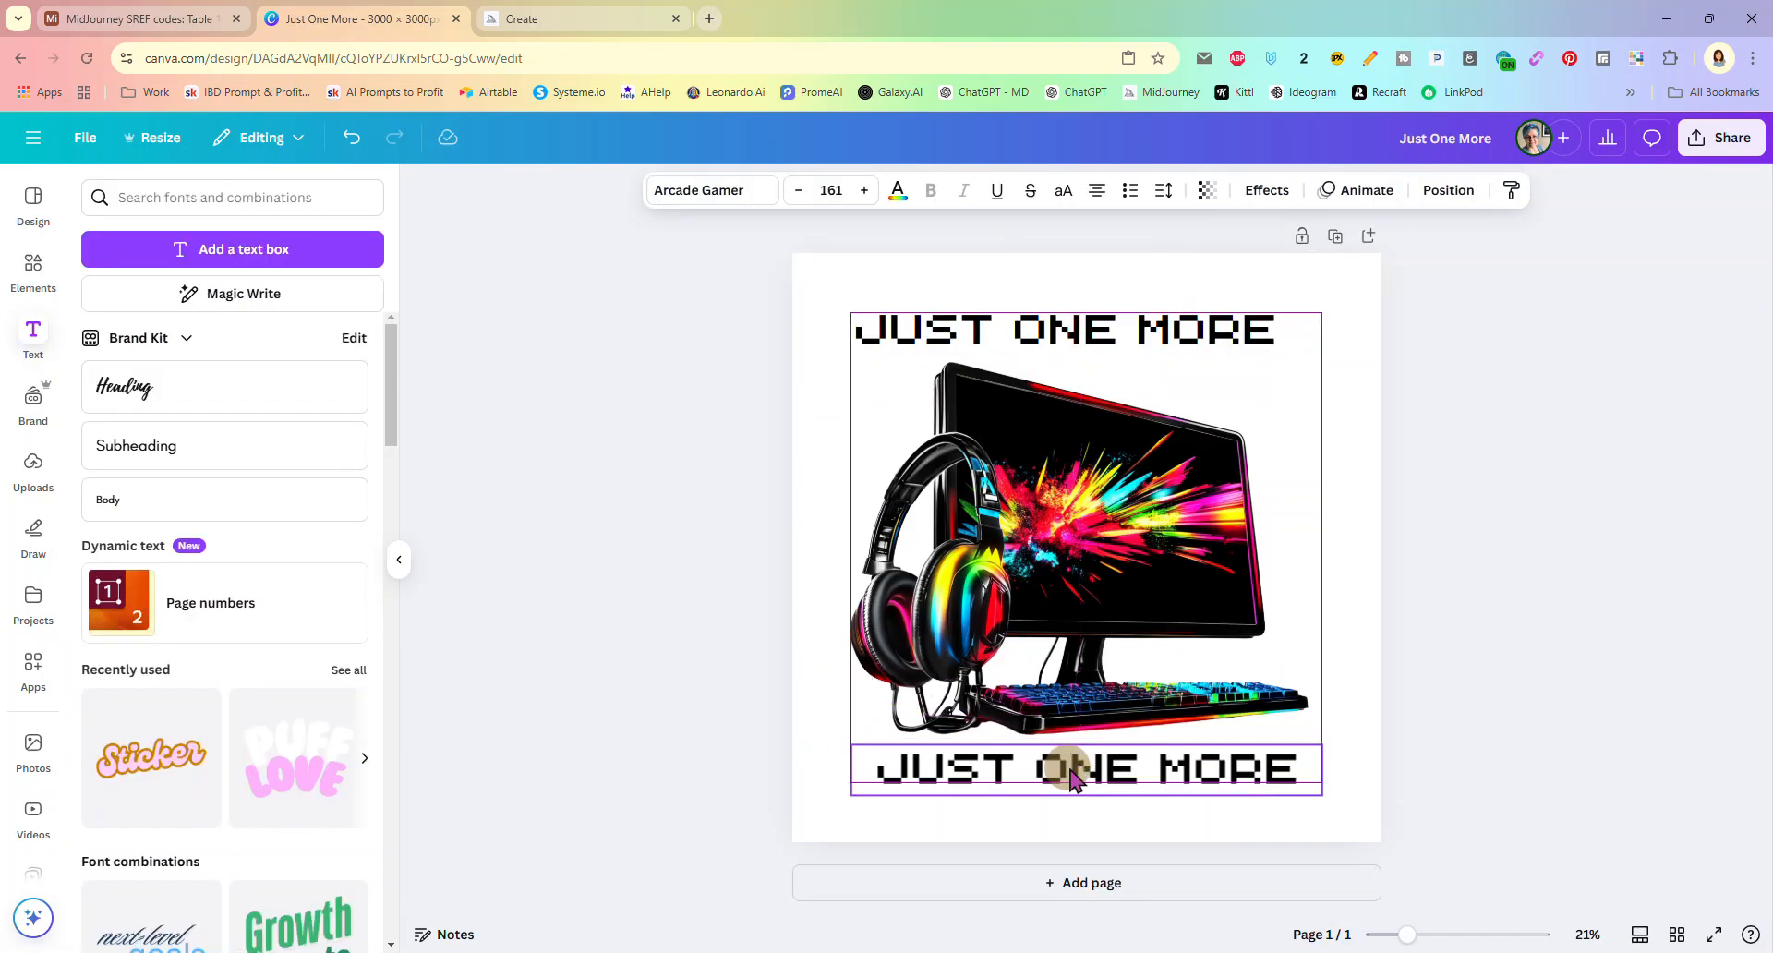
double_click(1096, 767)
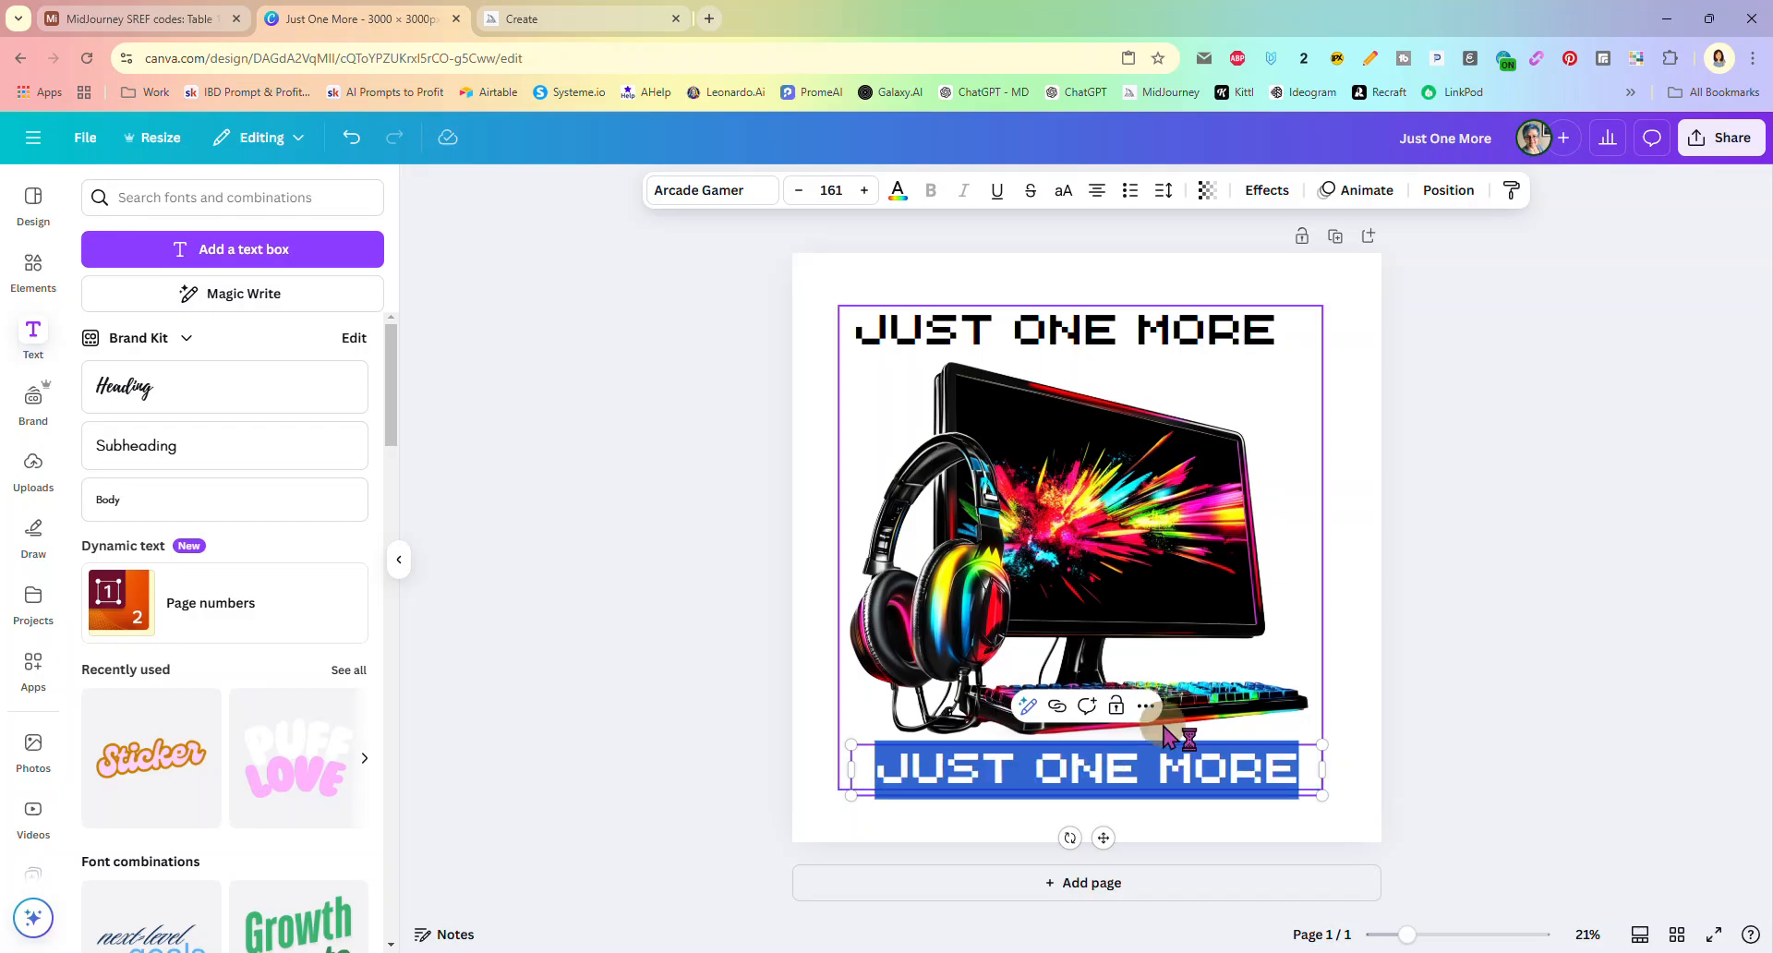
type("GAME")
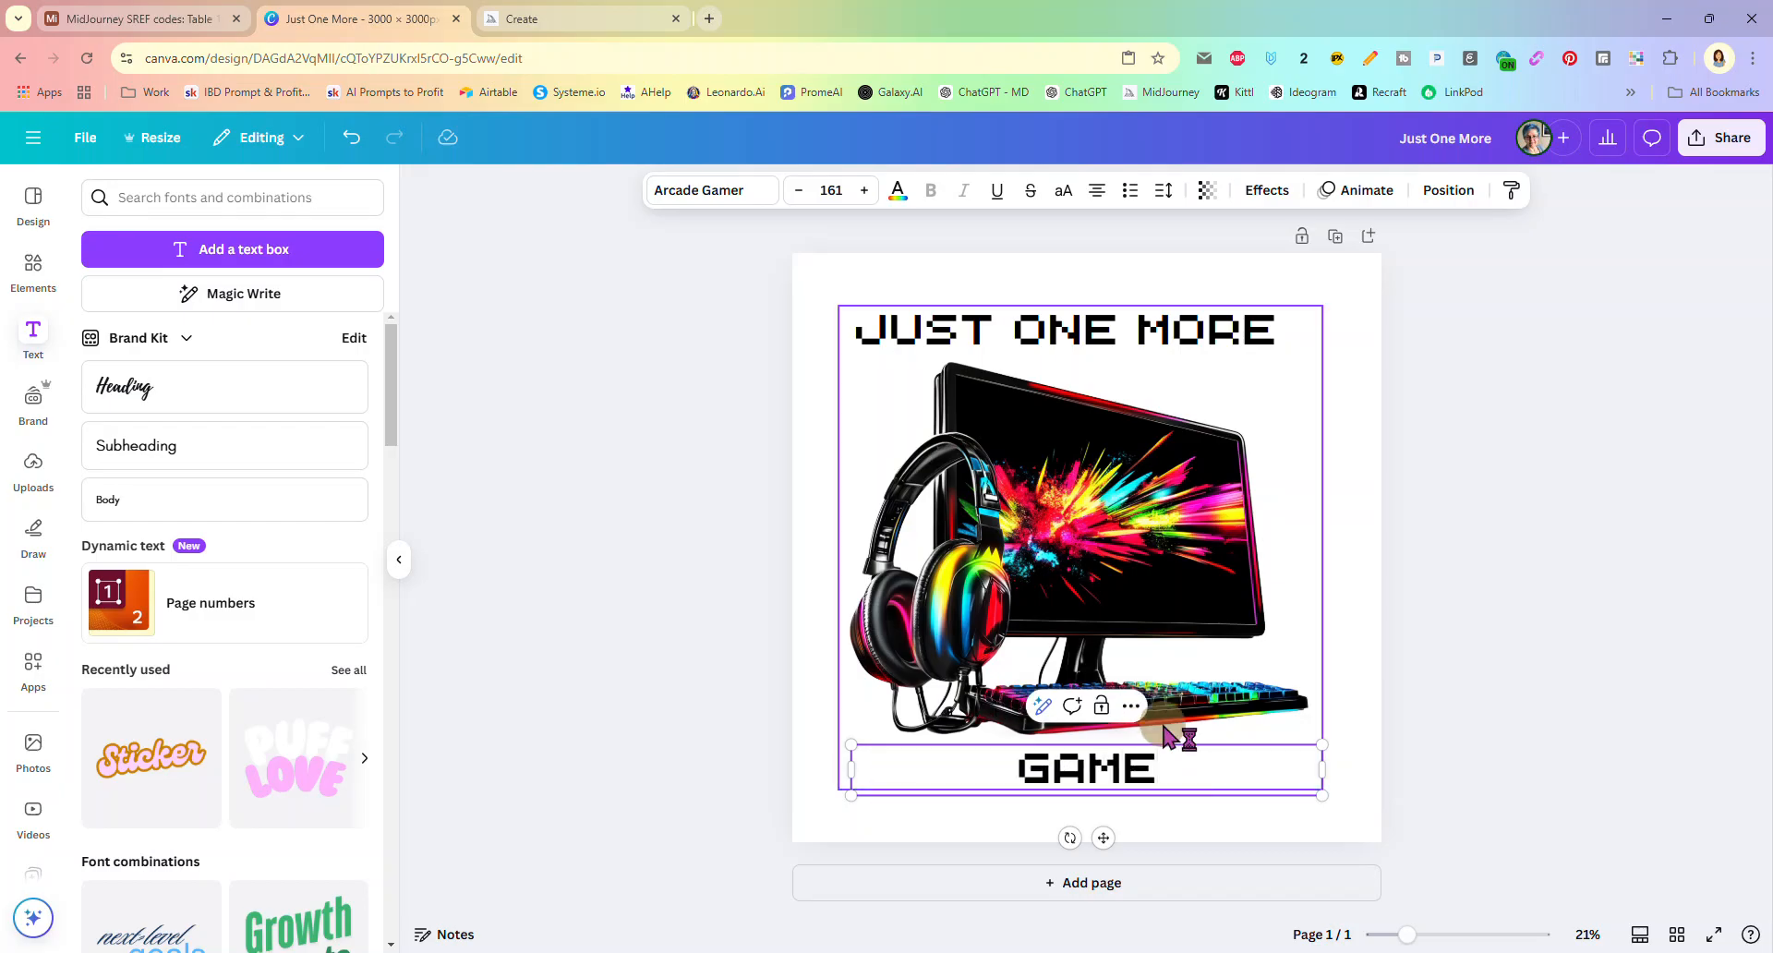
Step: Narrow the "GAME" text box, enlarge the text to about size 323 and centre it below the keyboard
left_click(1334, 750)
left_click(1147, 778)
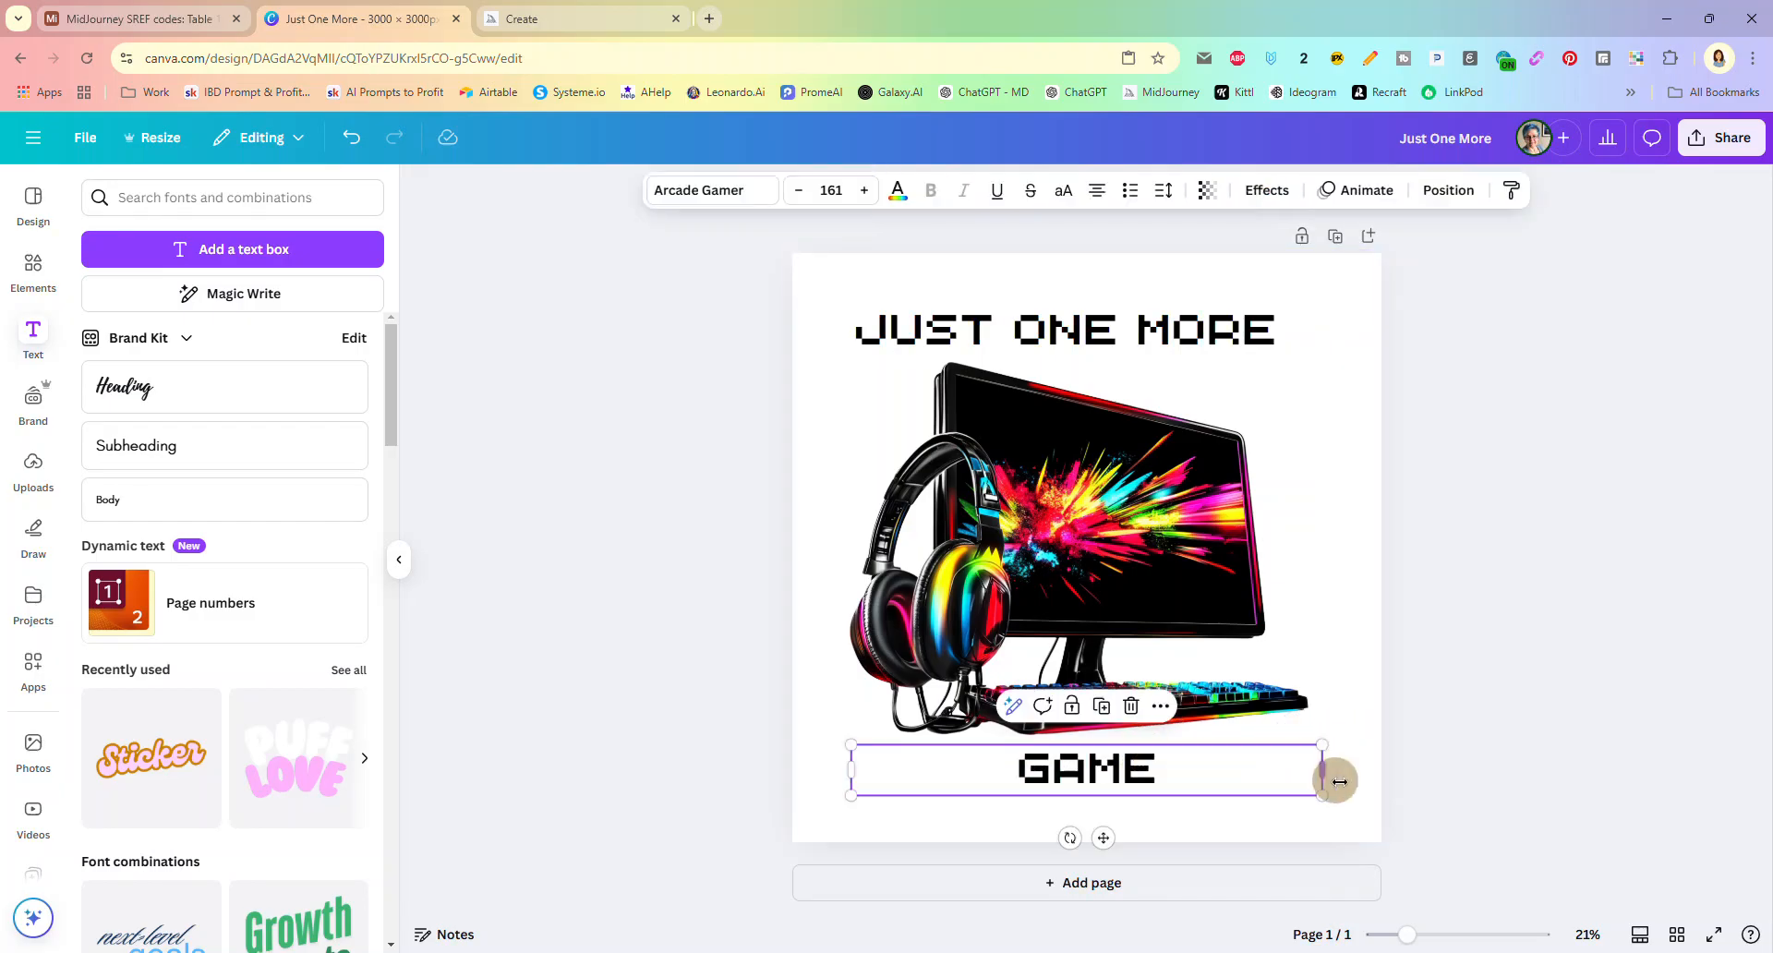
left_click_drag(1324, 772, 1173, 785)
left_click(1459, 565)
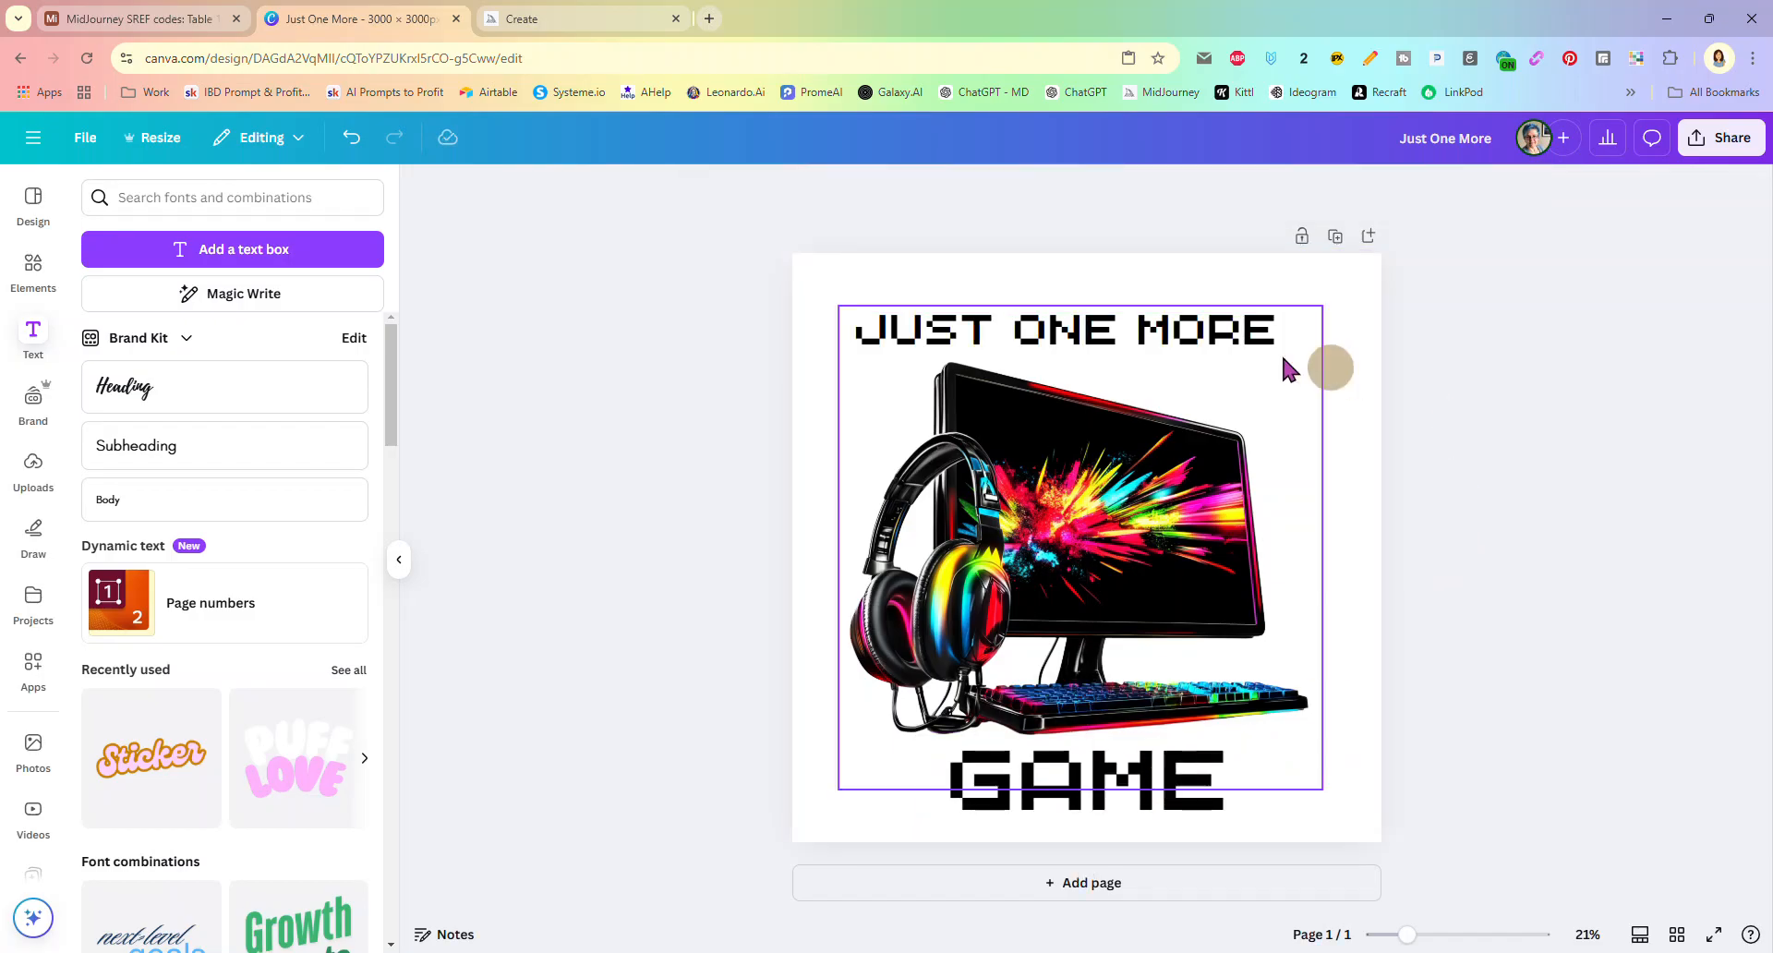
Step: Delete both the "GAME" and "Just One More" text boxes from the design
left_click(1118, 799)
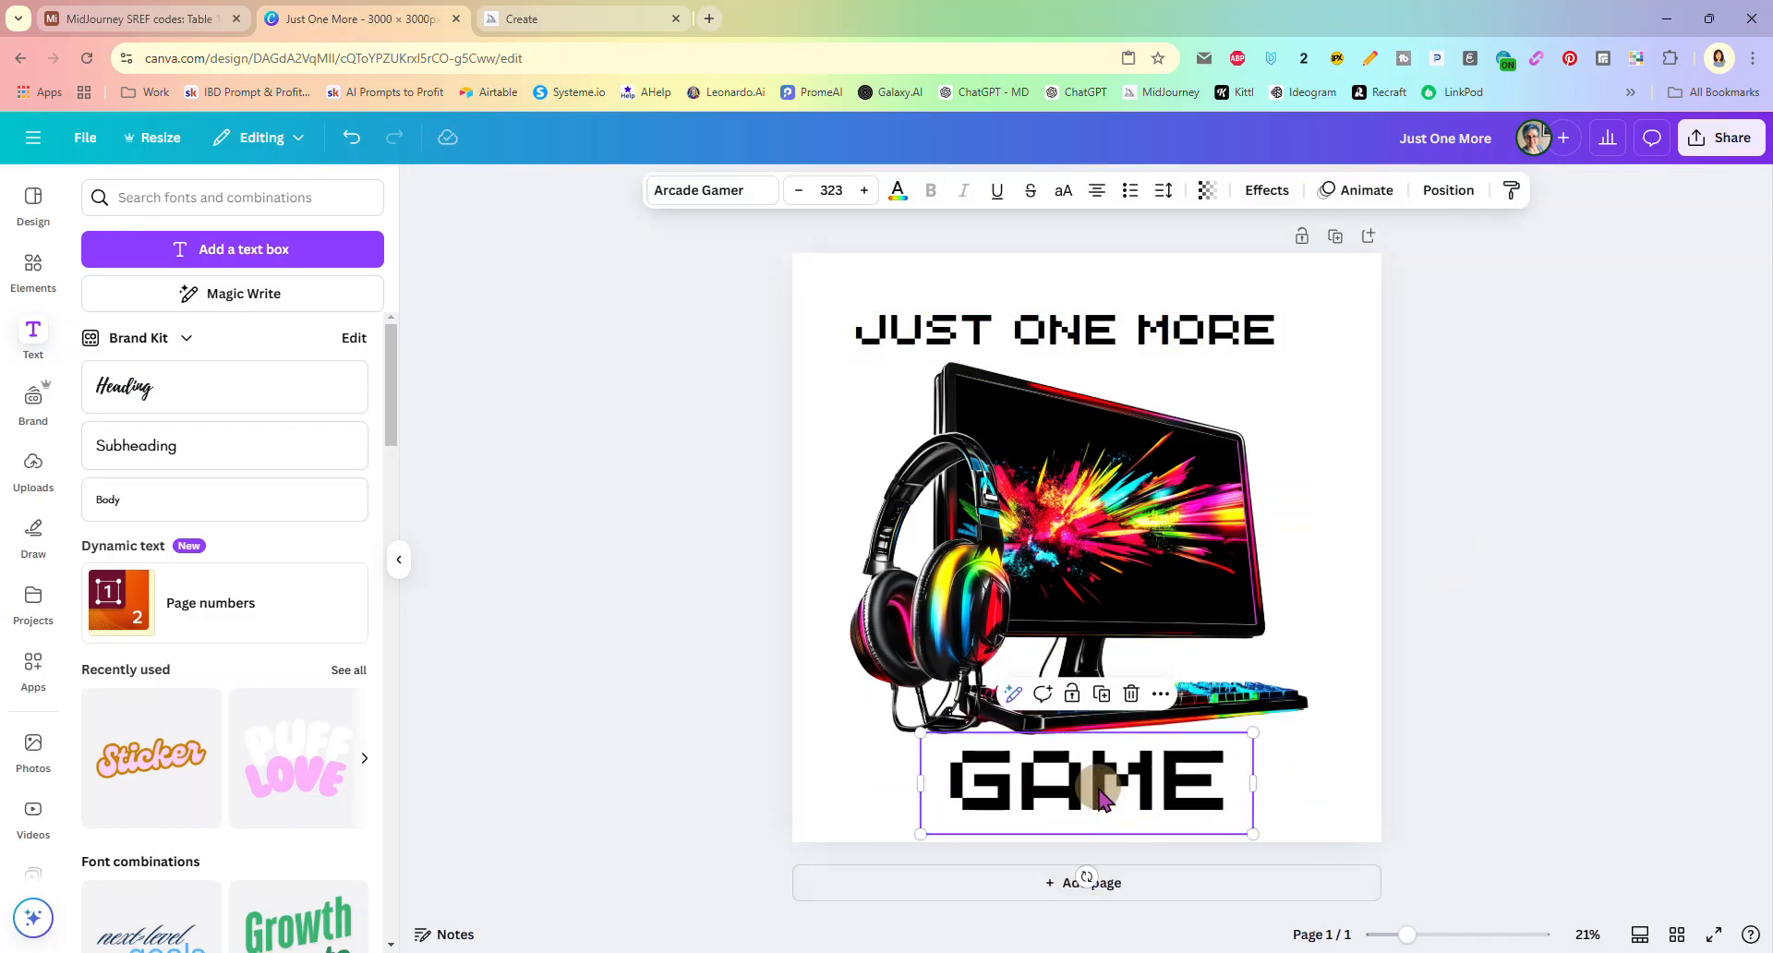
key("Delete")
left_click(1090, 332)
key("Delete")
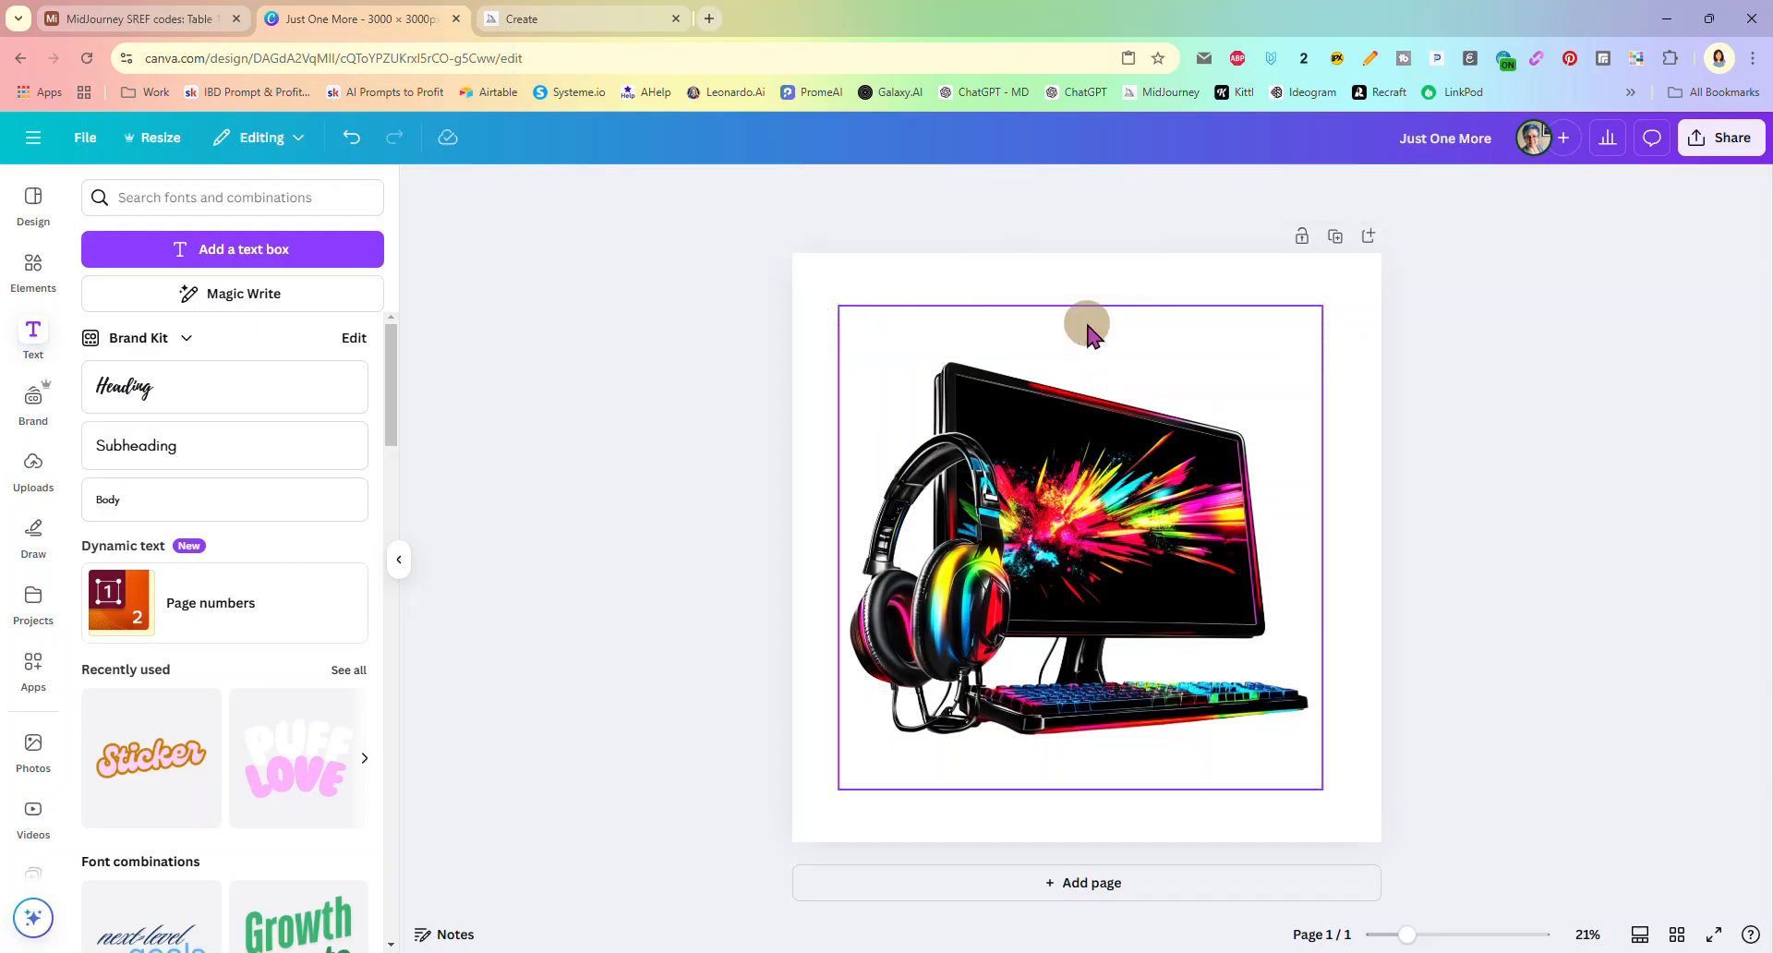
Step: Shrink the computer image a little more and centre it on the page
left_click(1309, 762)
left_click_drag(1323, 787, 1281, 748)
left_click_drag(1117, 578, 1144, 600)
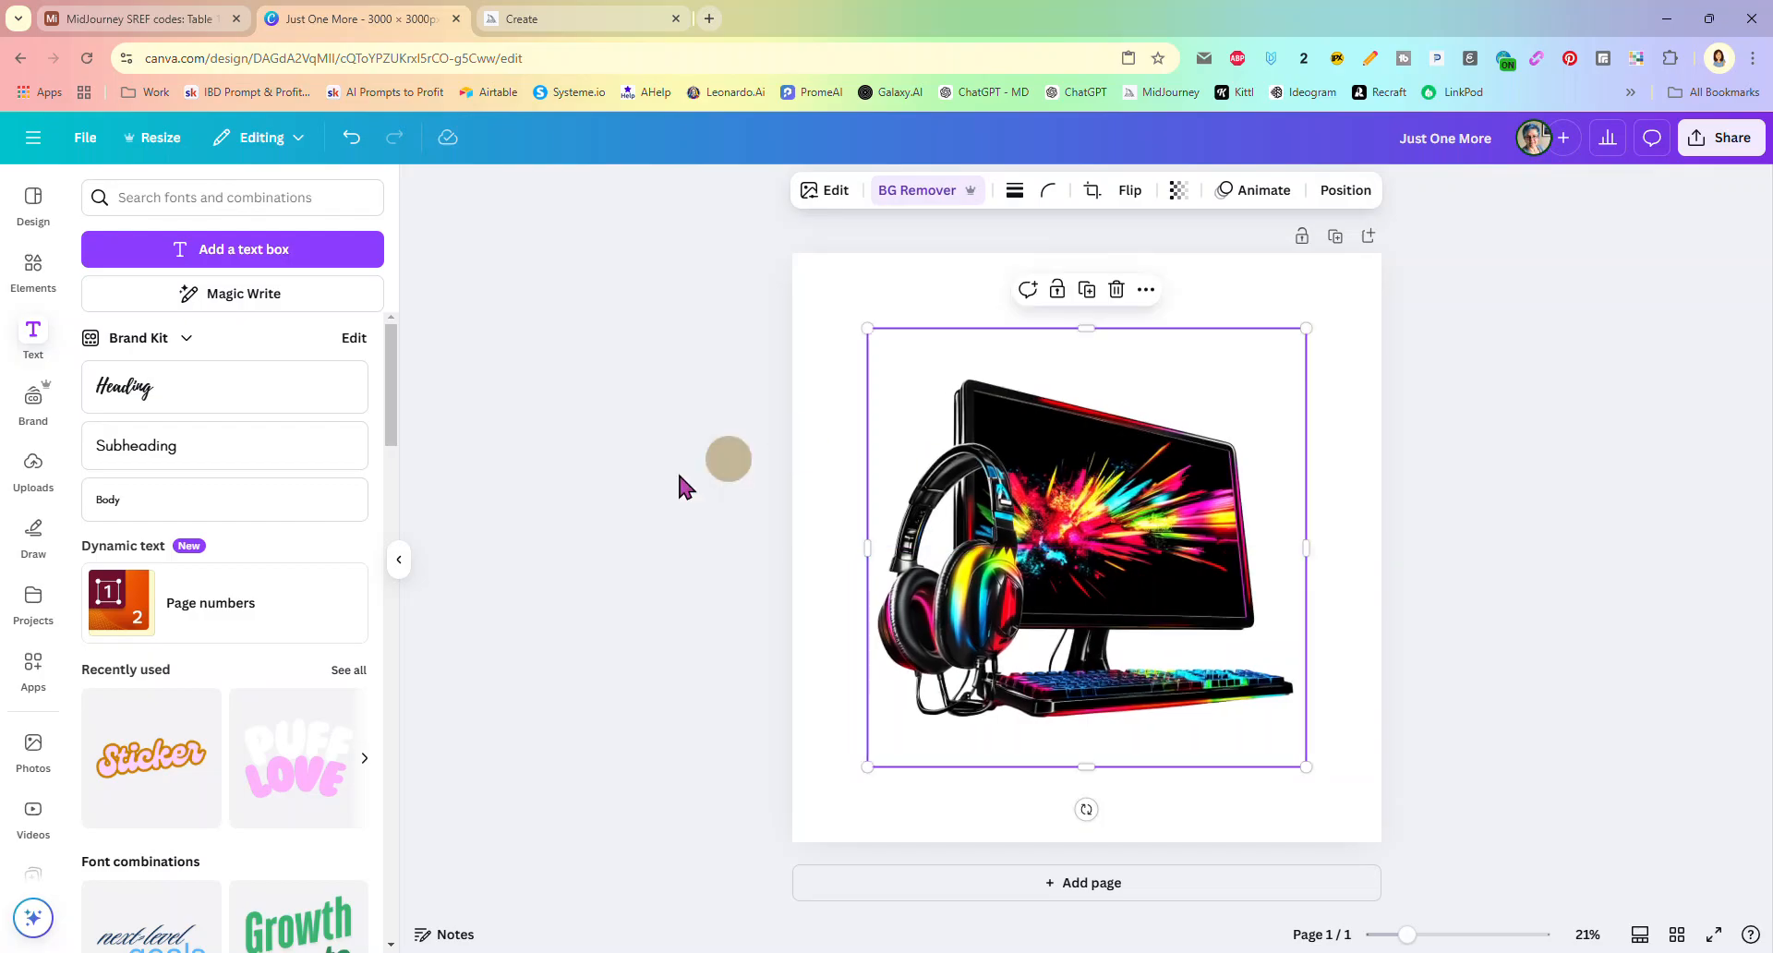
Step: Search the Canva apps for "text maker" and open the Text Maker app
left_click(34, 665)
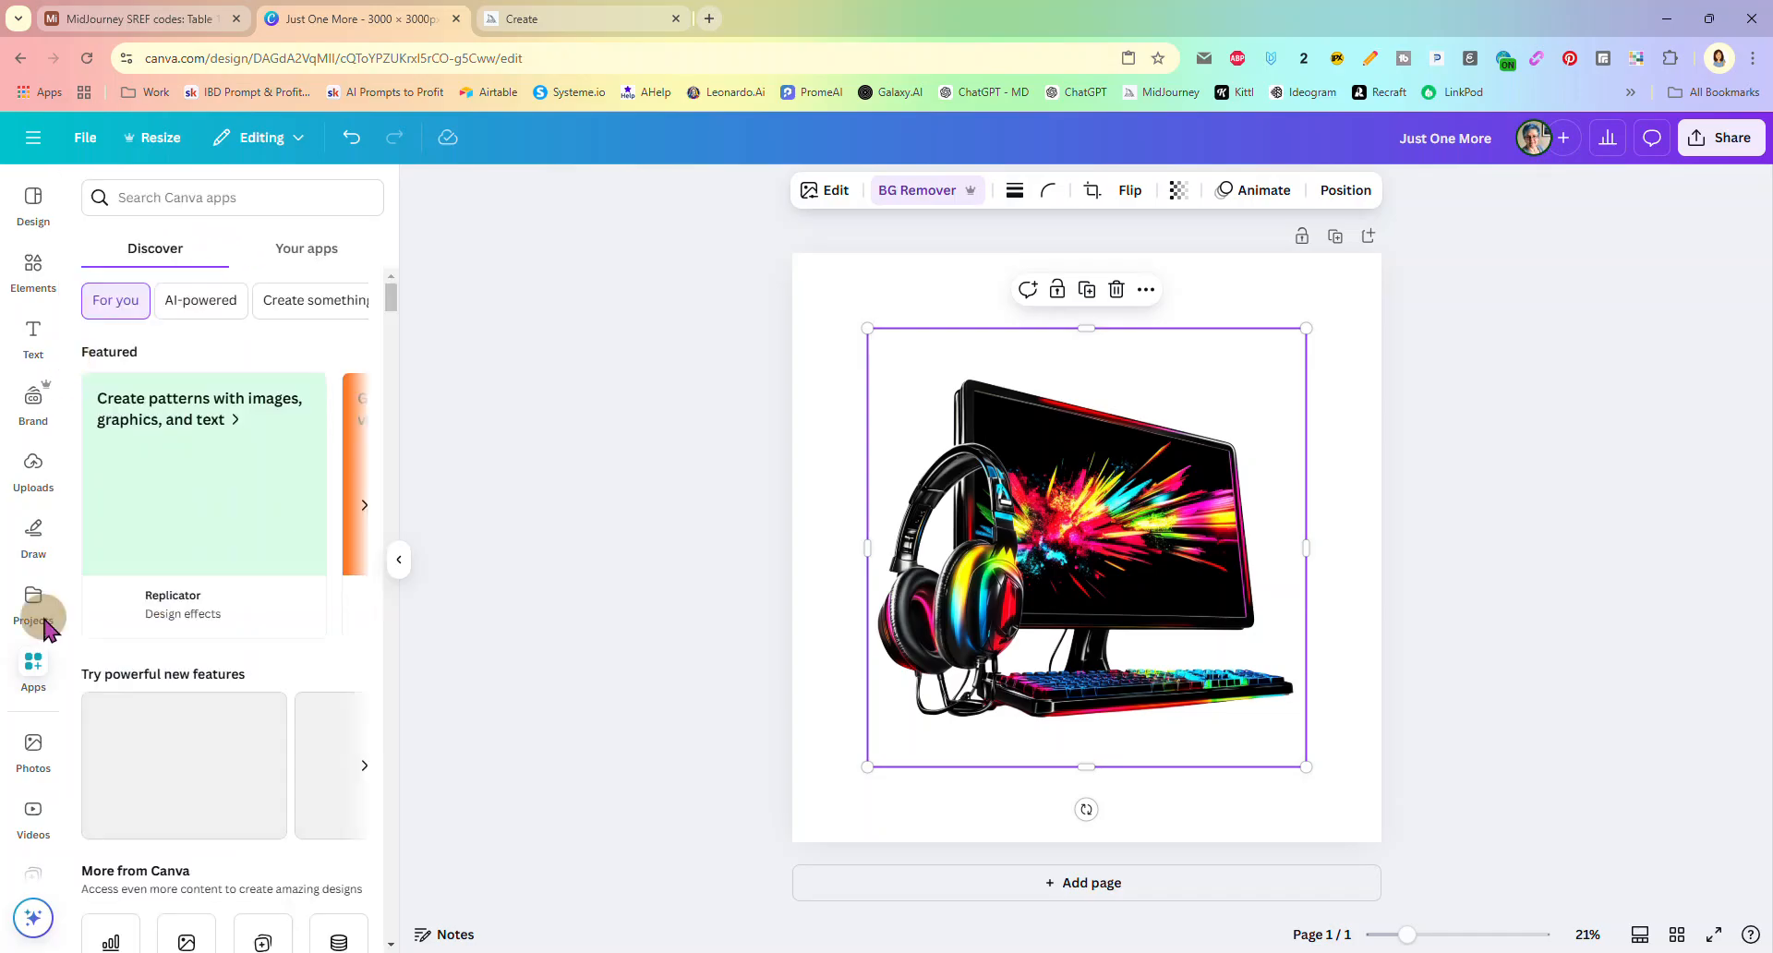
left_click(232, 206)
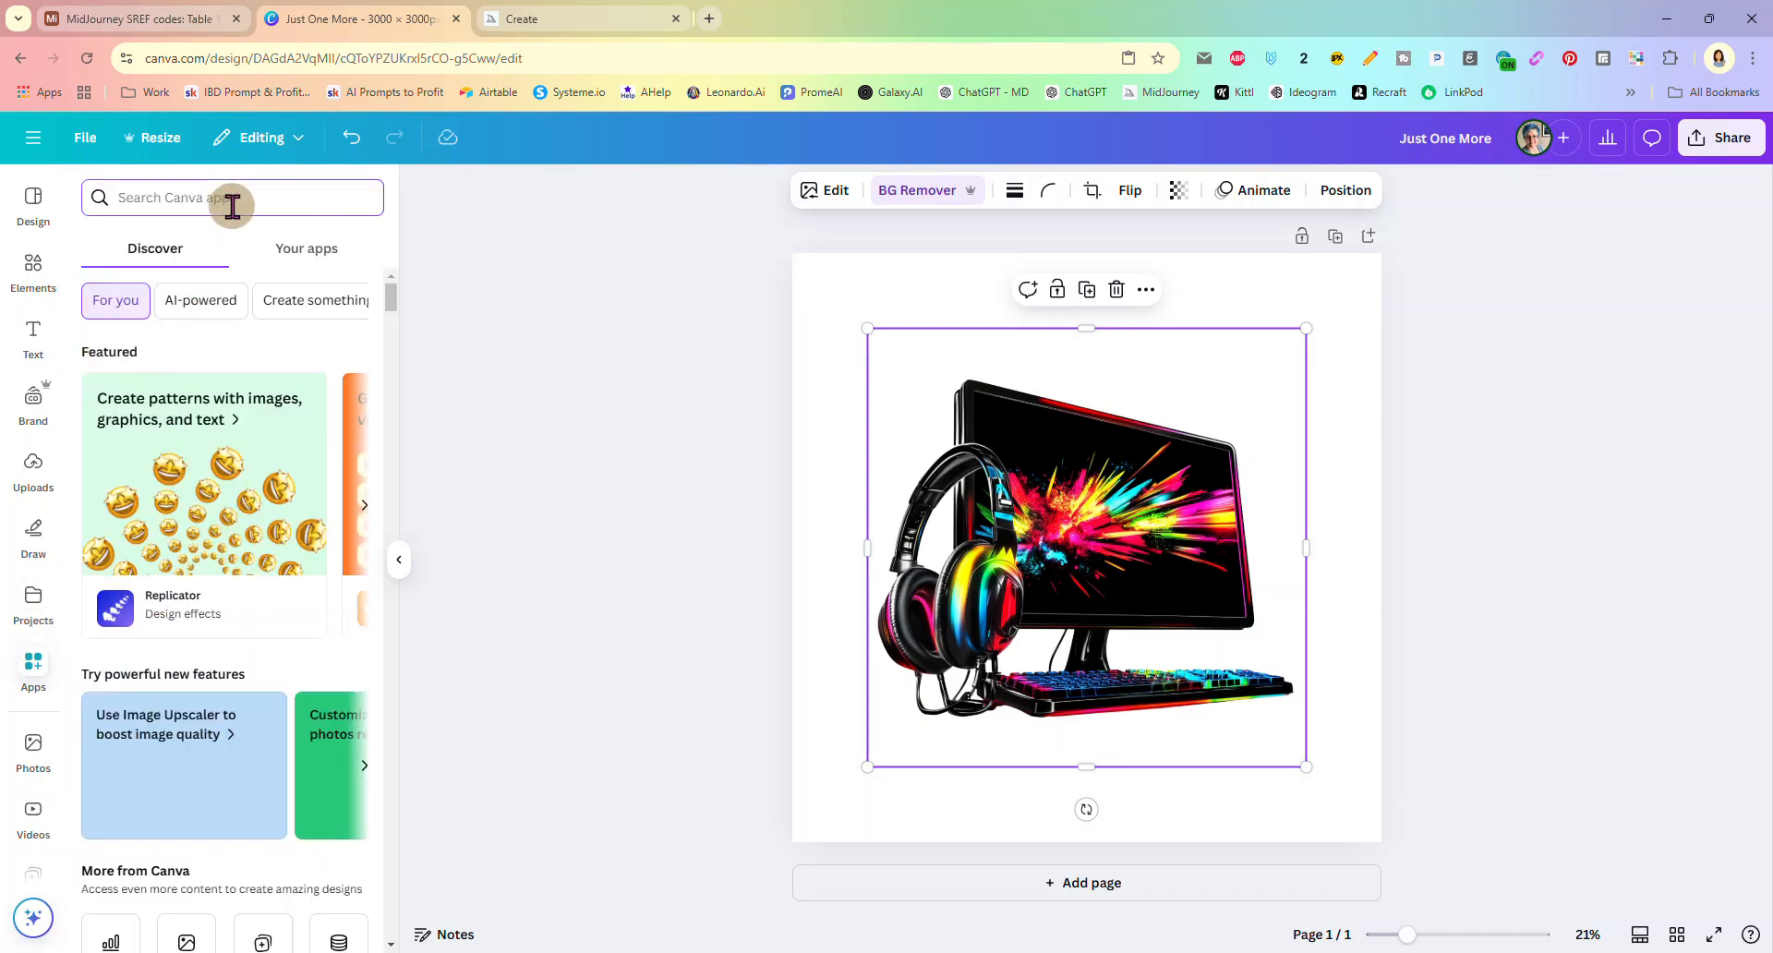
type("text maker")
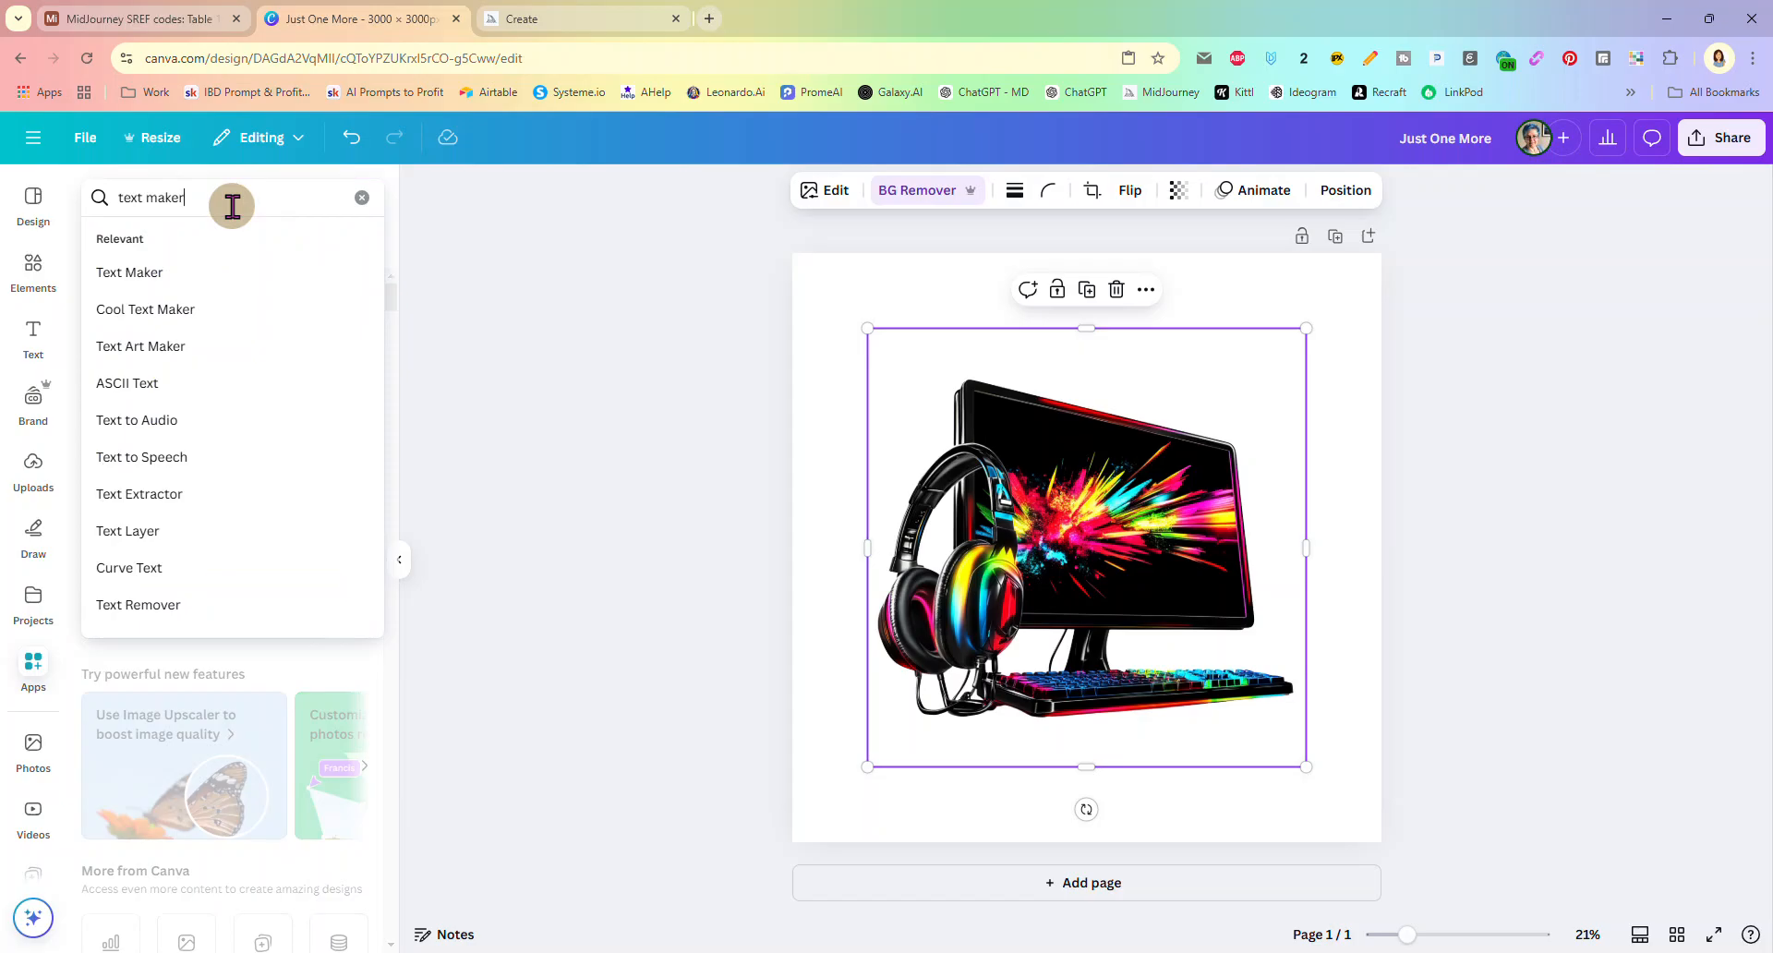
left_click(136, 276)
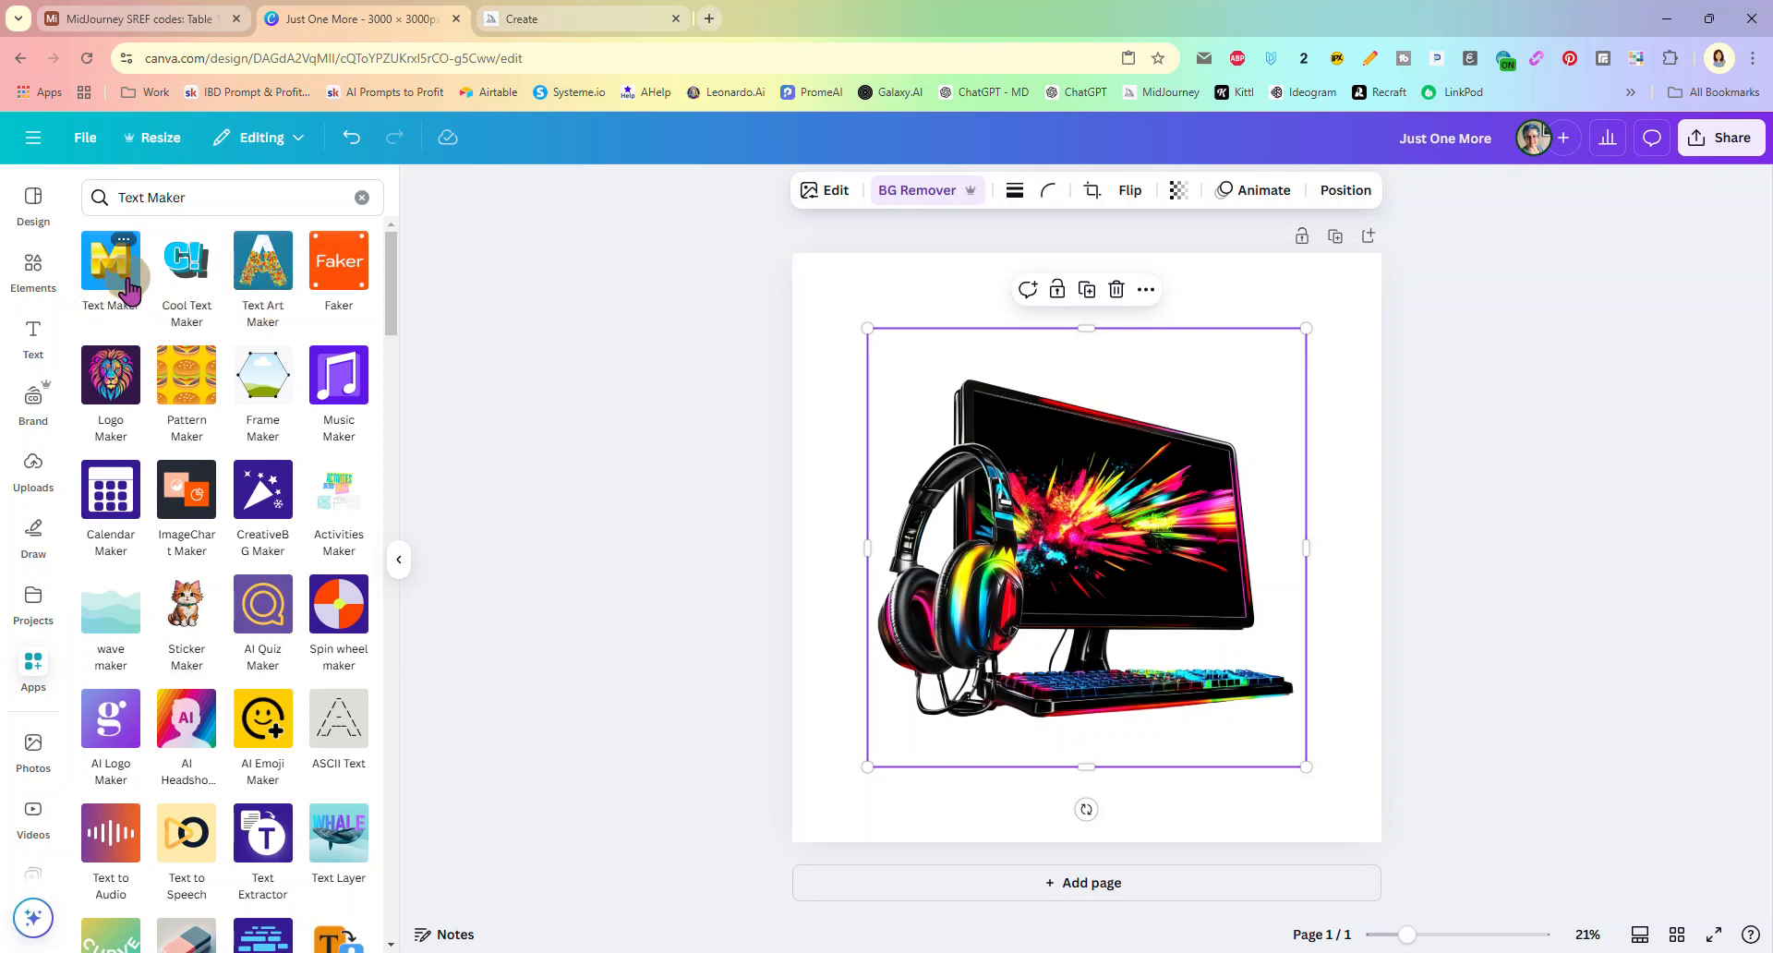
left_click(119, 282)
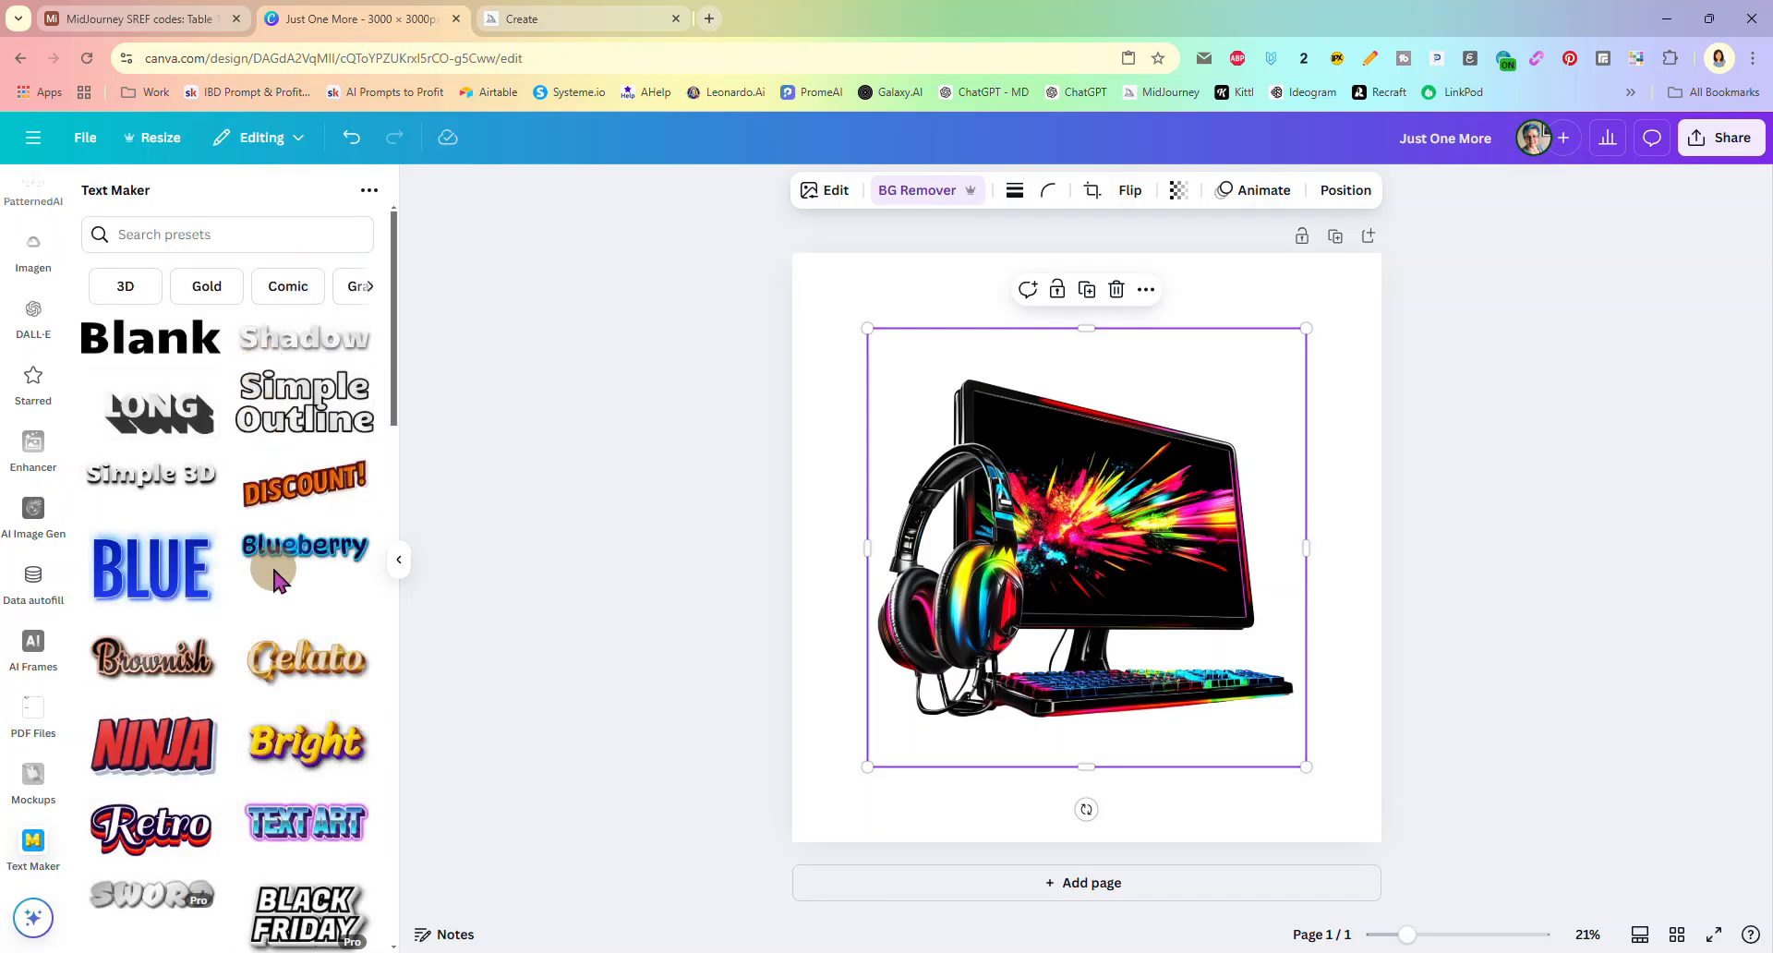
Step: Browse the Text Maker presets to examine the available text styles
scroll(275, 580, "down", 4)
scroll(271, 582, "down", 1)
scroll(269, 536, "up", 5)
scroll(266, 471, "down", 4)
scroll(266, 469, "down", 1)
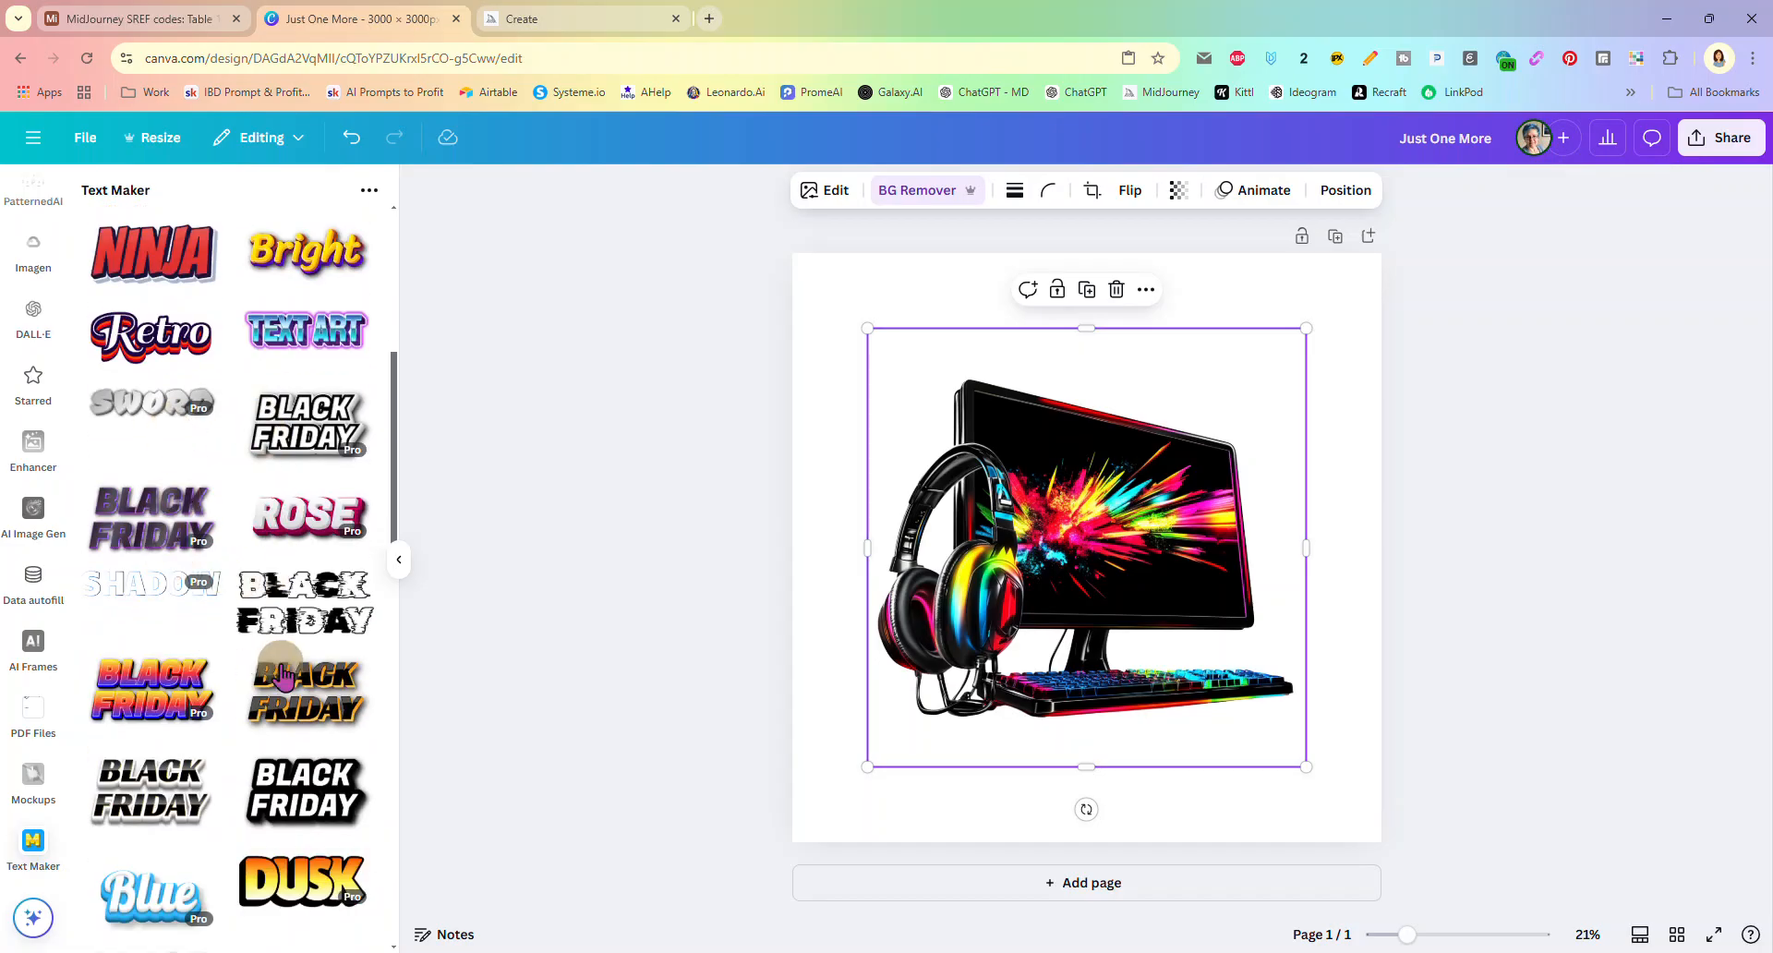
scroll(268, 665, "down", 3)
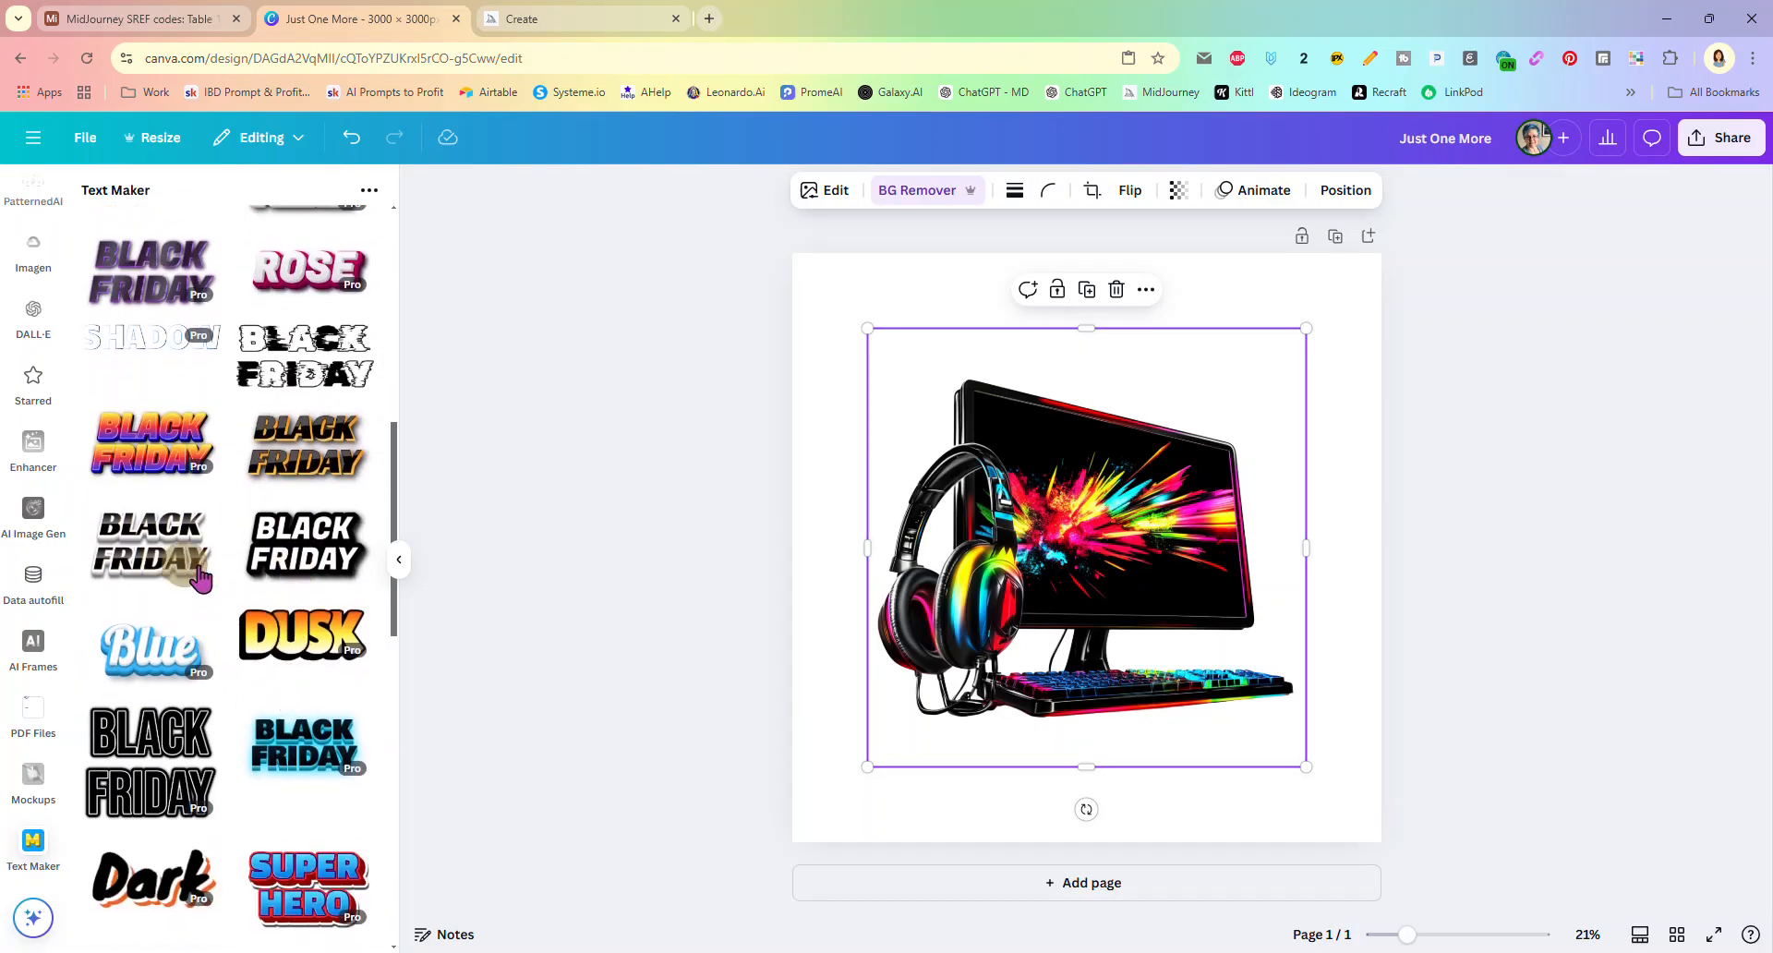
scroll(300, 660, "down", 3)
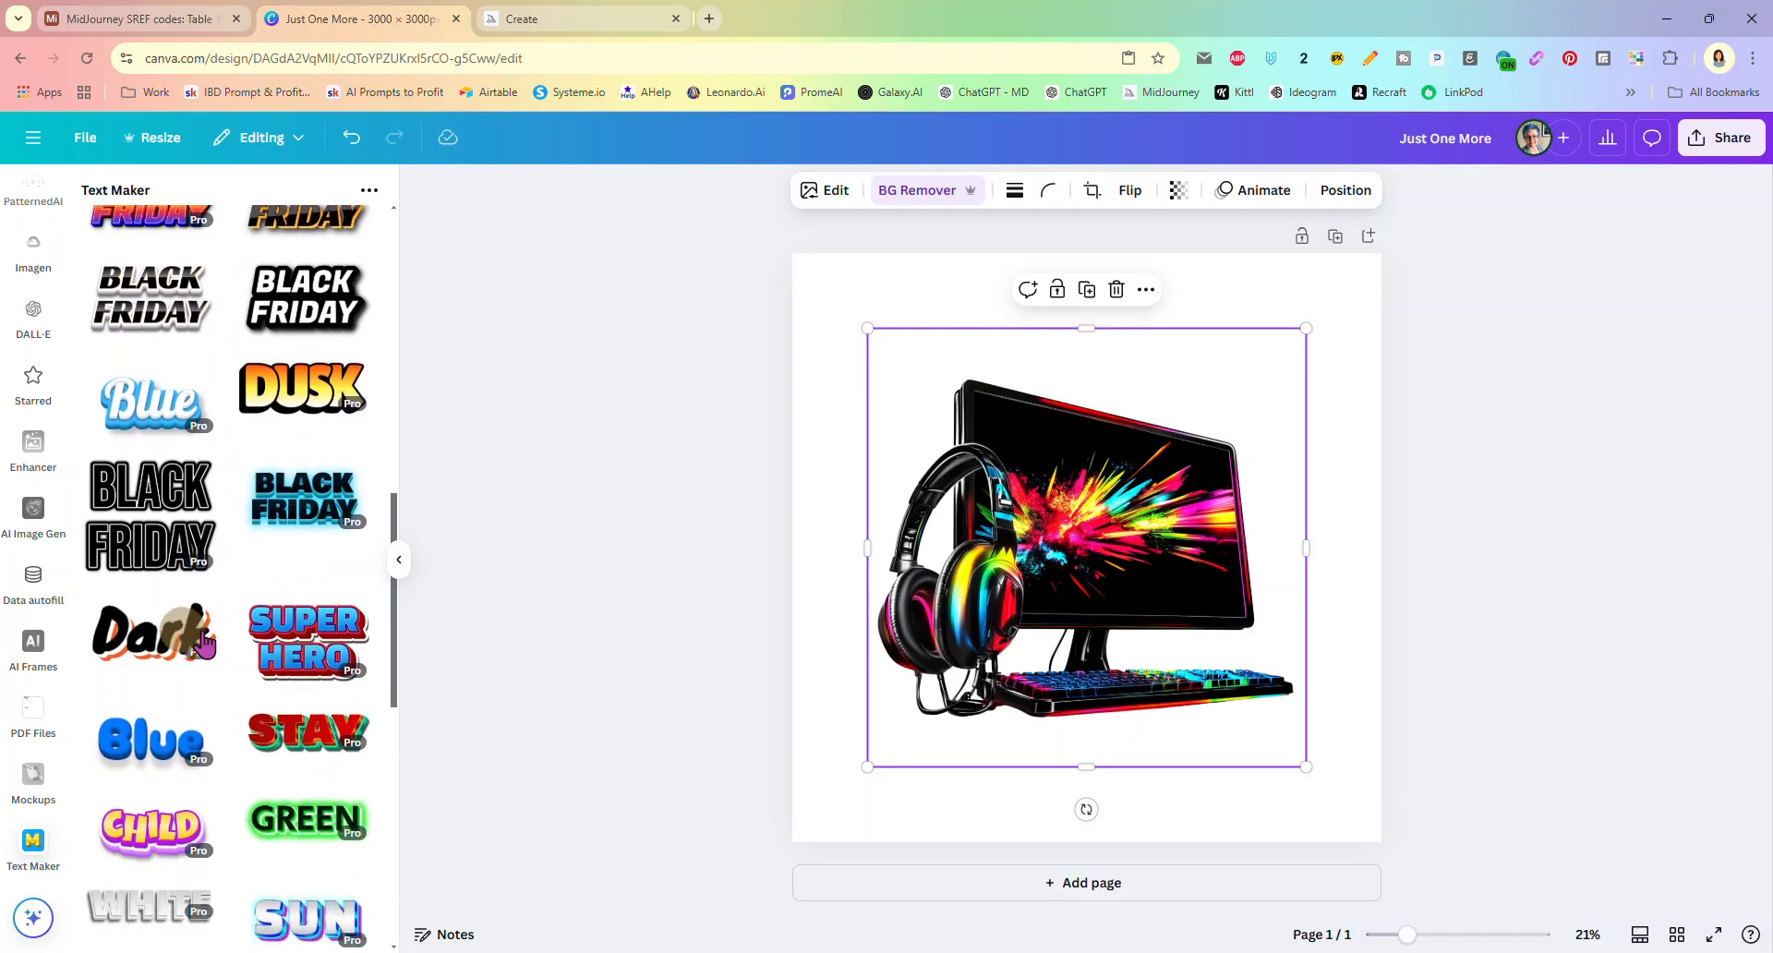
scroll(289, 651, "down", 3)
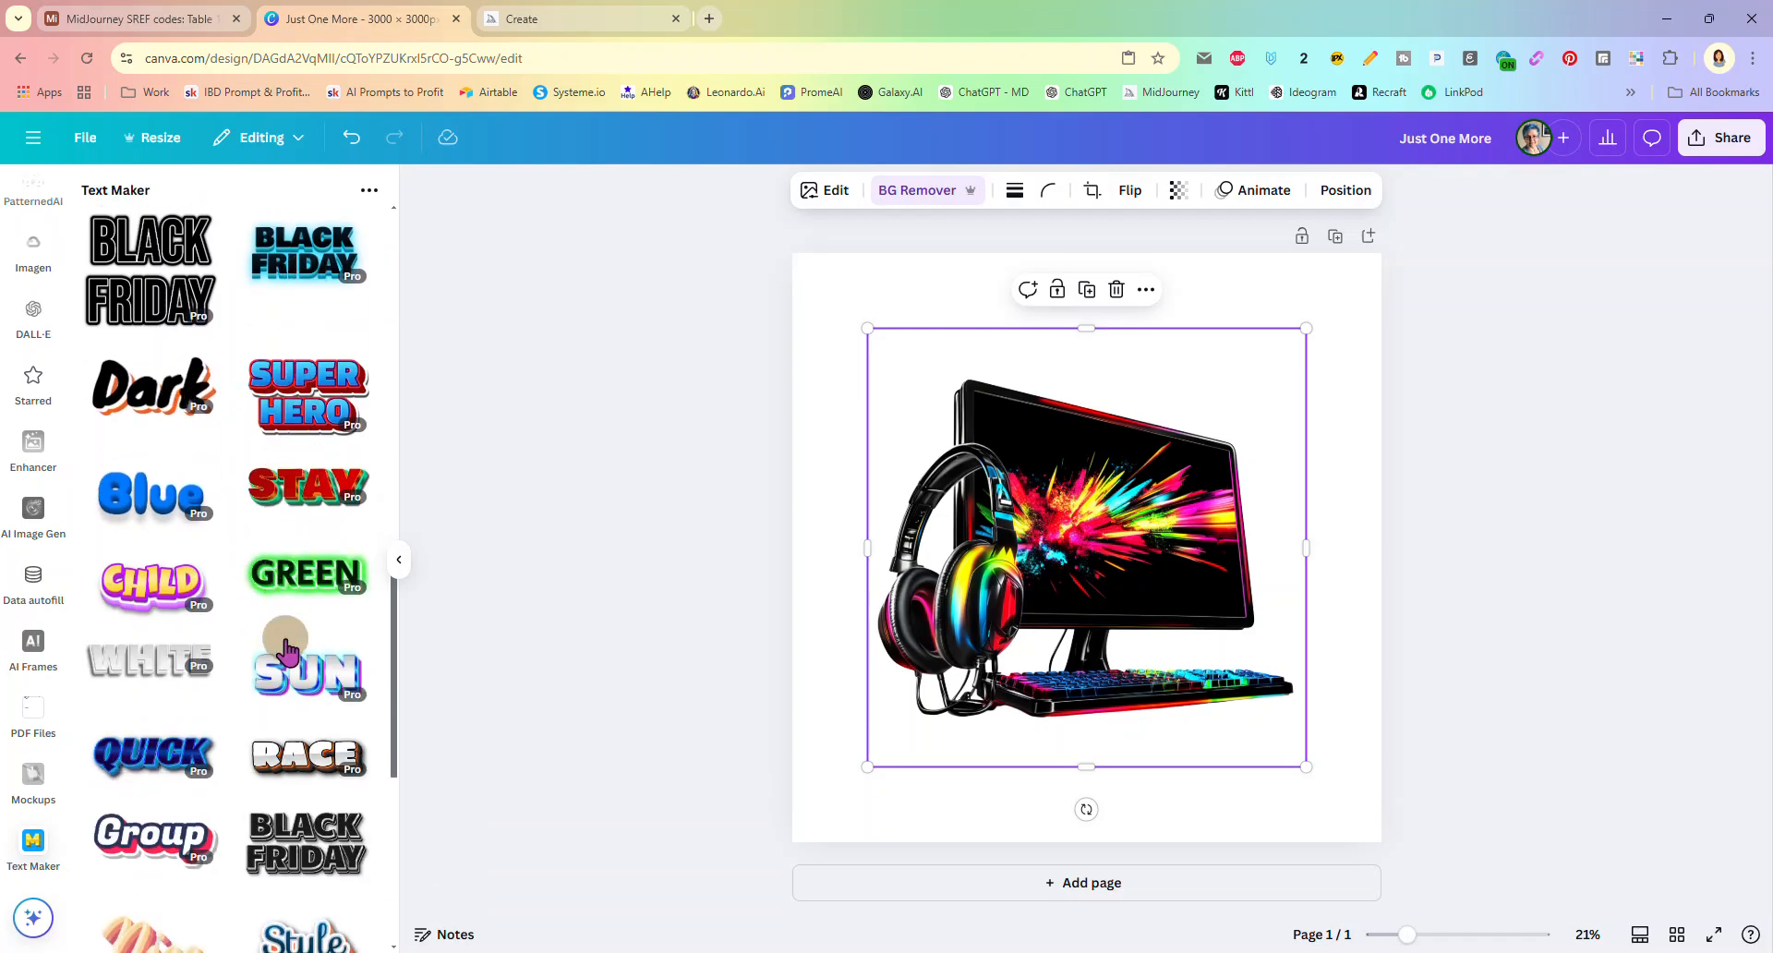
scroll(289, 650, "up", 7)
scroll(289, 650, "up", 5)
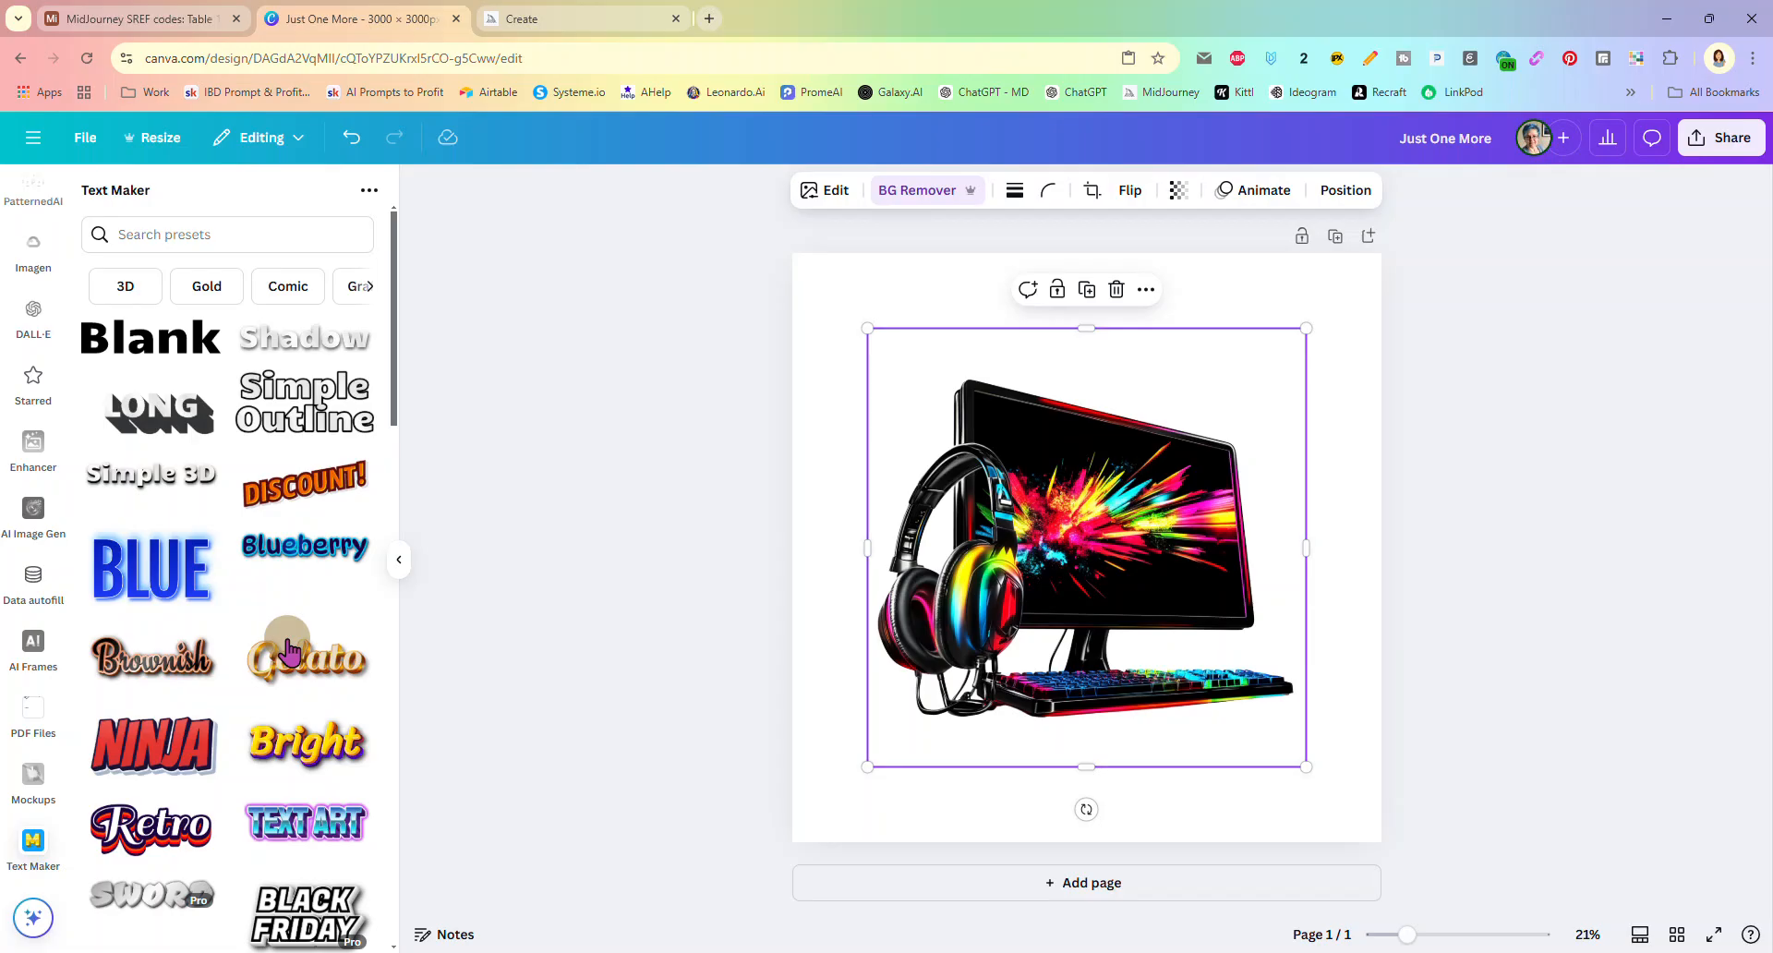
scroll(240, 452, "down", 2)
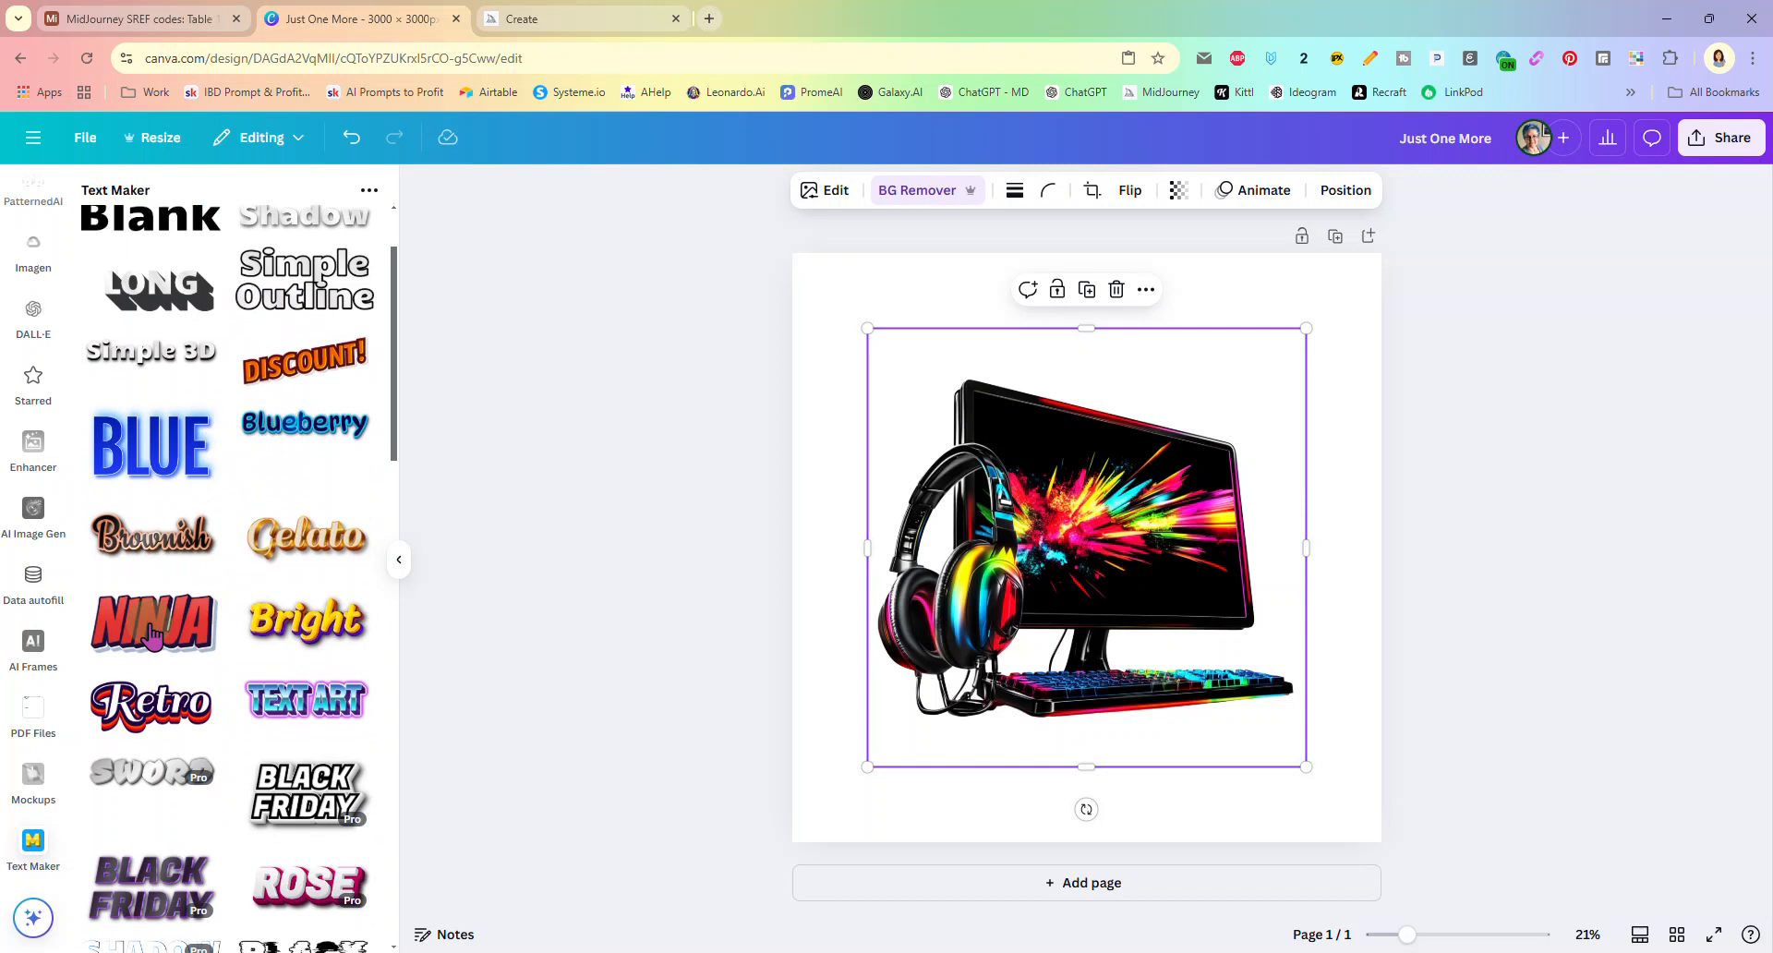
scroll(153, 635, "down", 4)
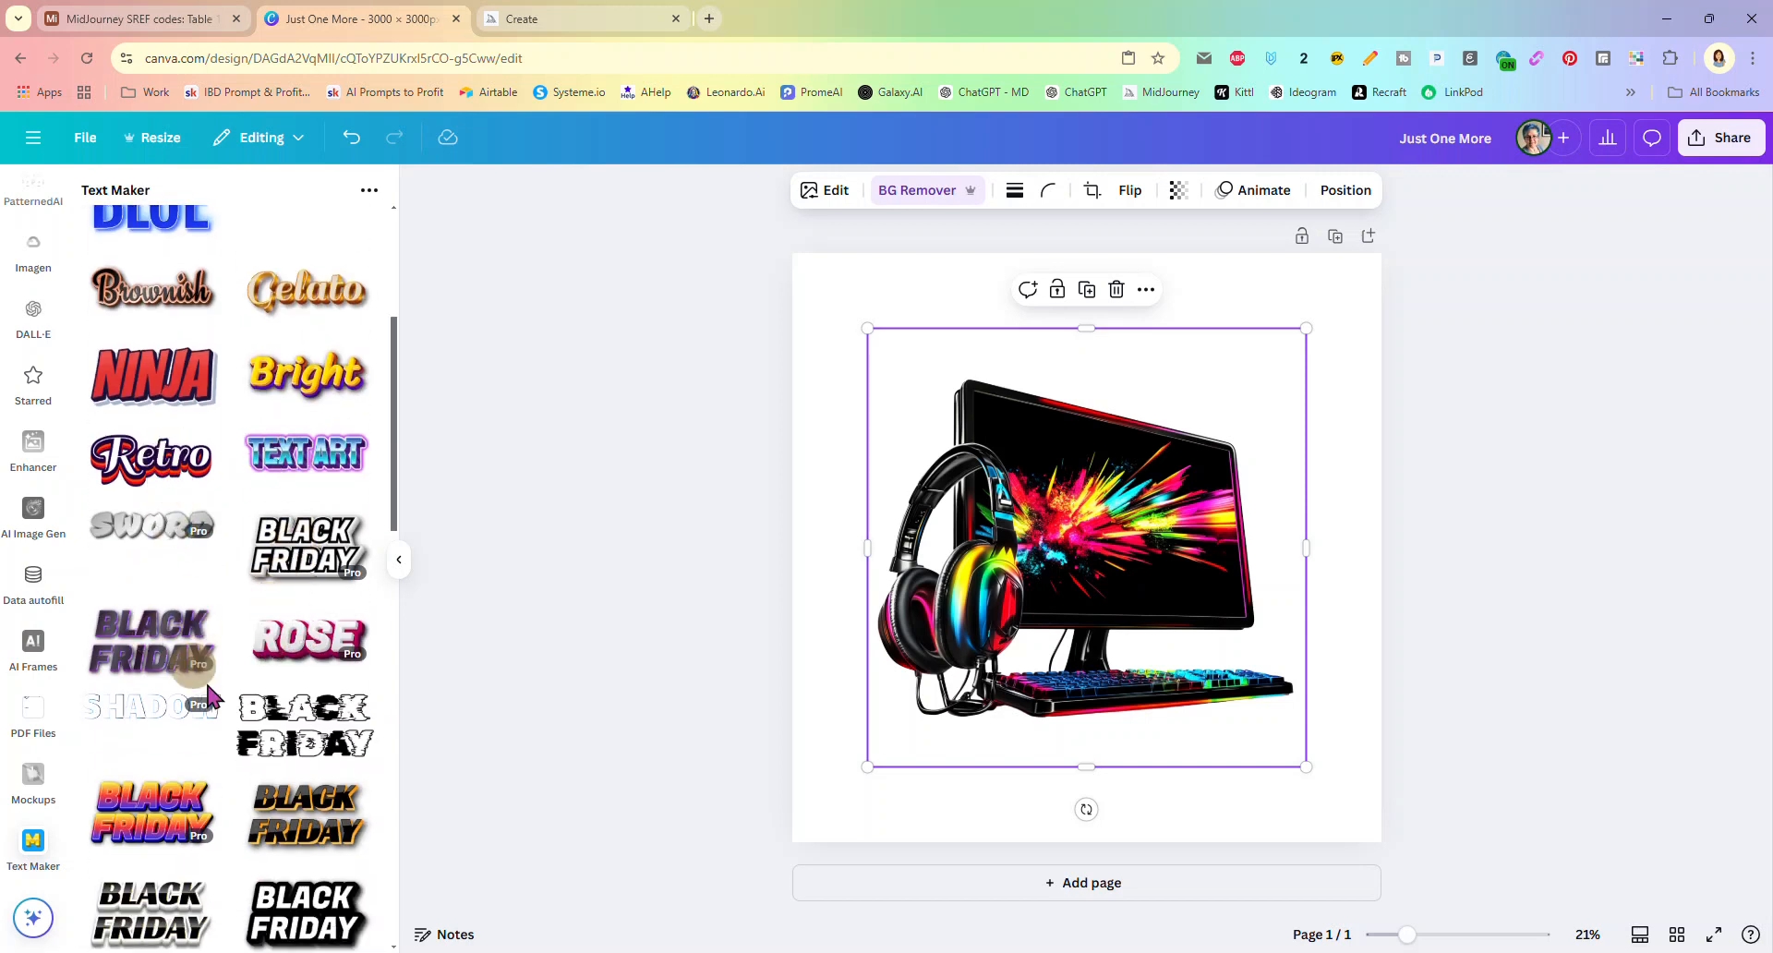
Step: Choose the red NINJA text preset and replace its text with "Just One"
scroll(277, 707, "down", 4)
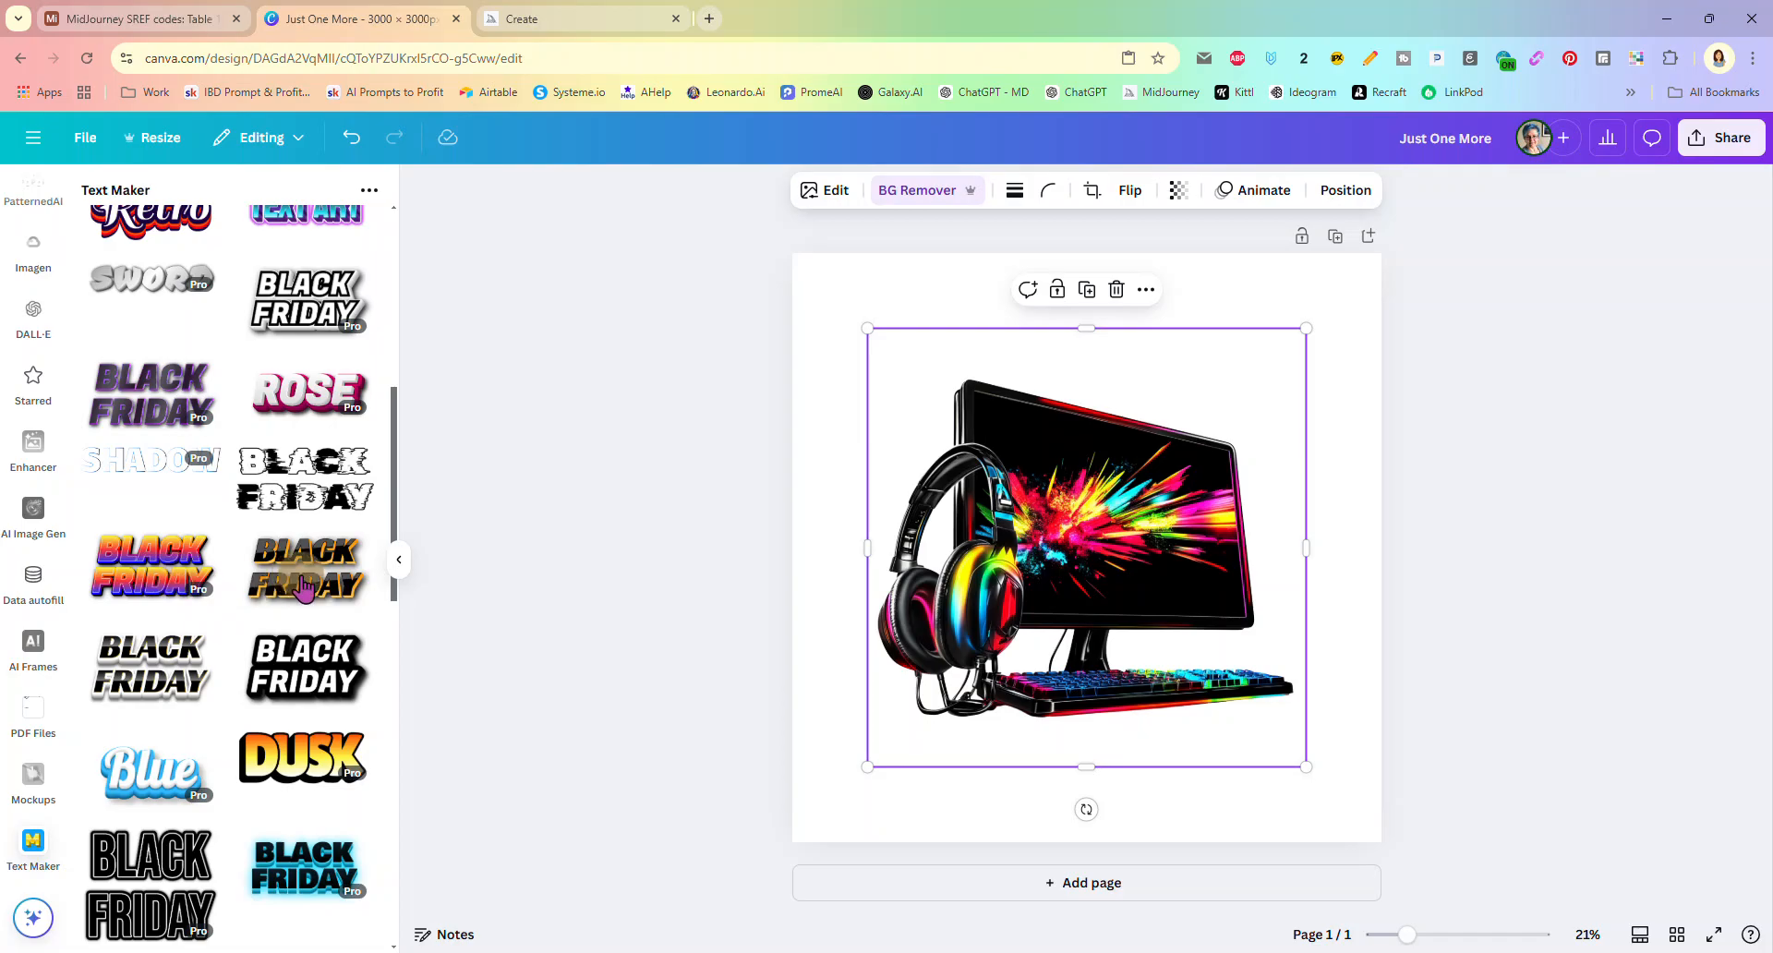
scroll(300, 683, "down", 3)
scroll(296, 554, "up", 10)
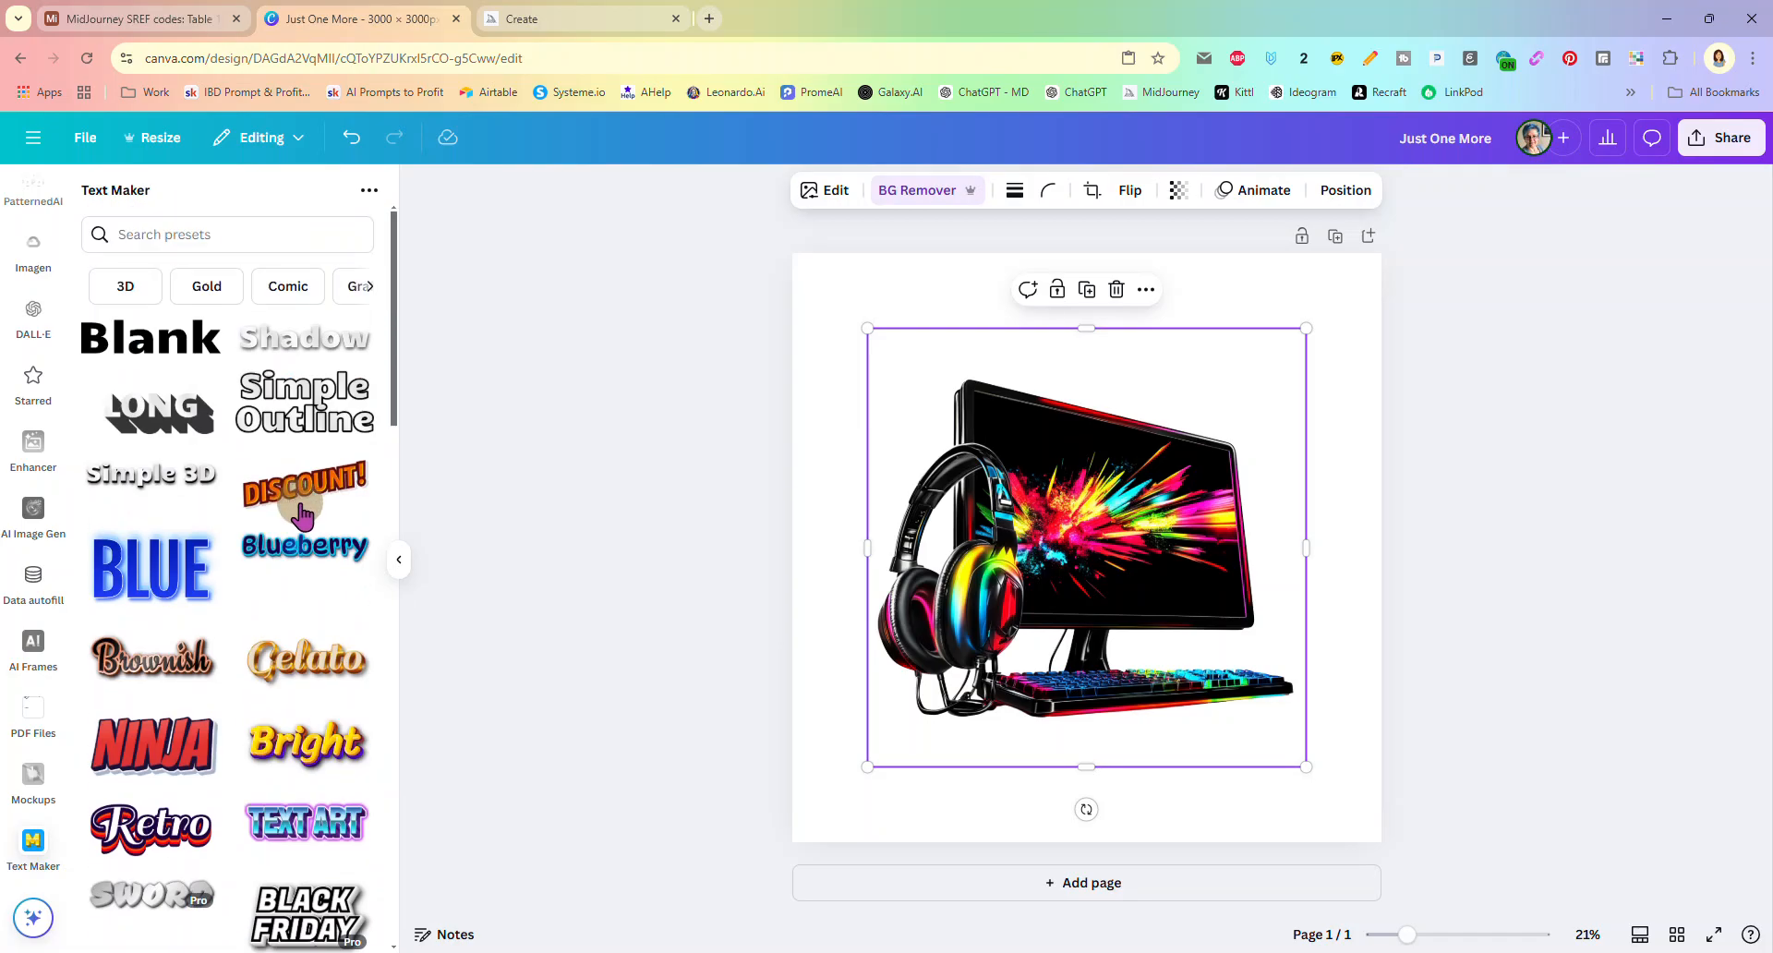
scroll(278, 605, "down", 2)
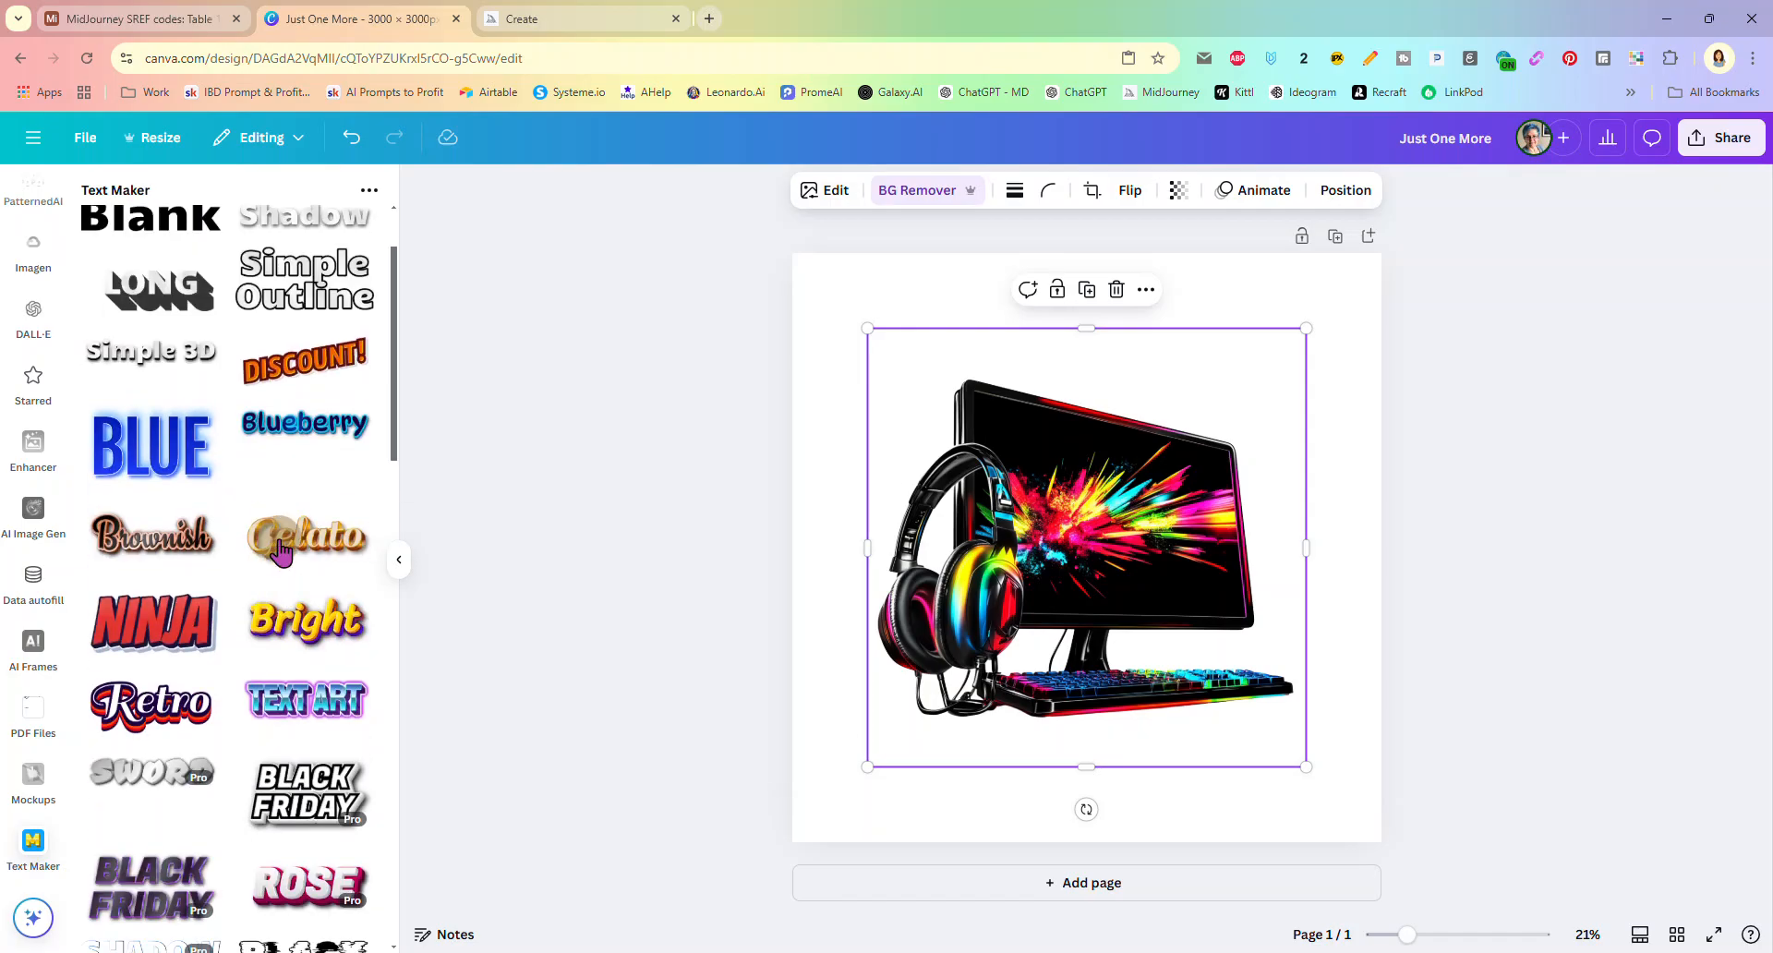
scroll(277, 554, "up", 2)
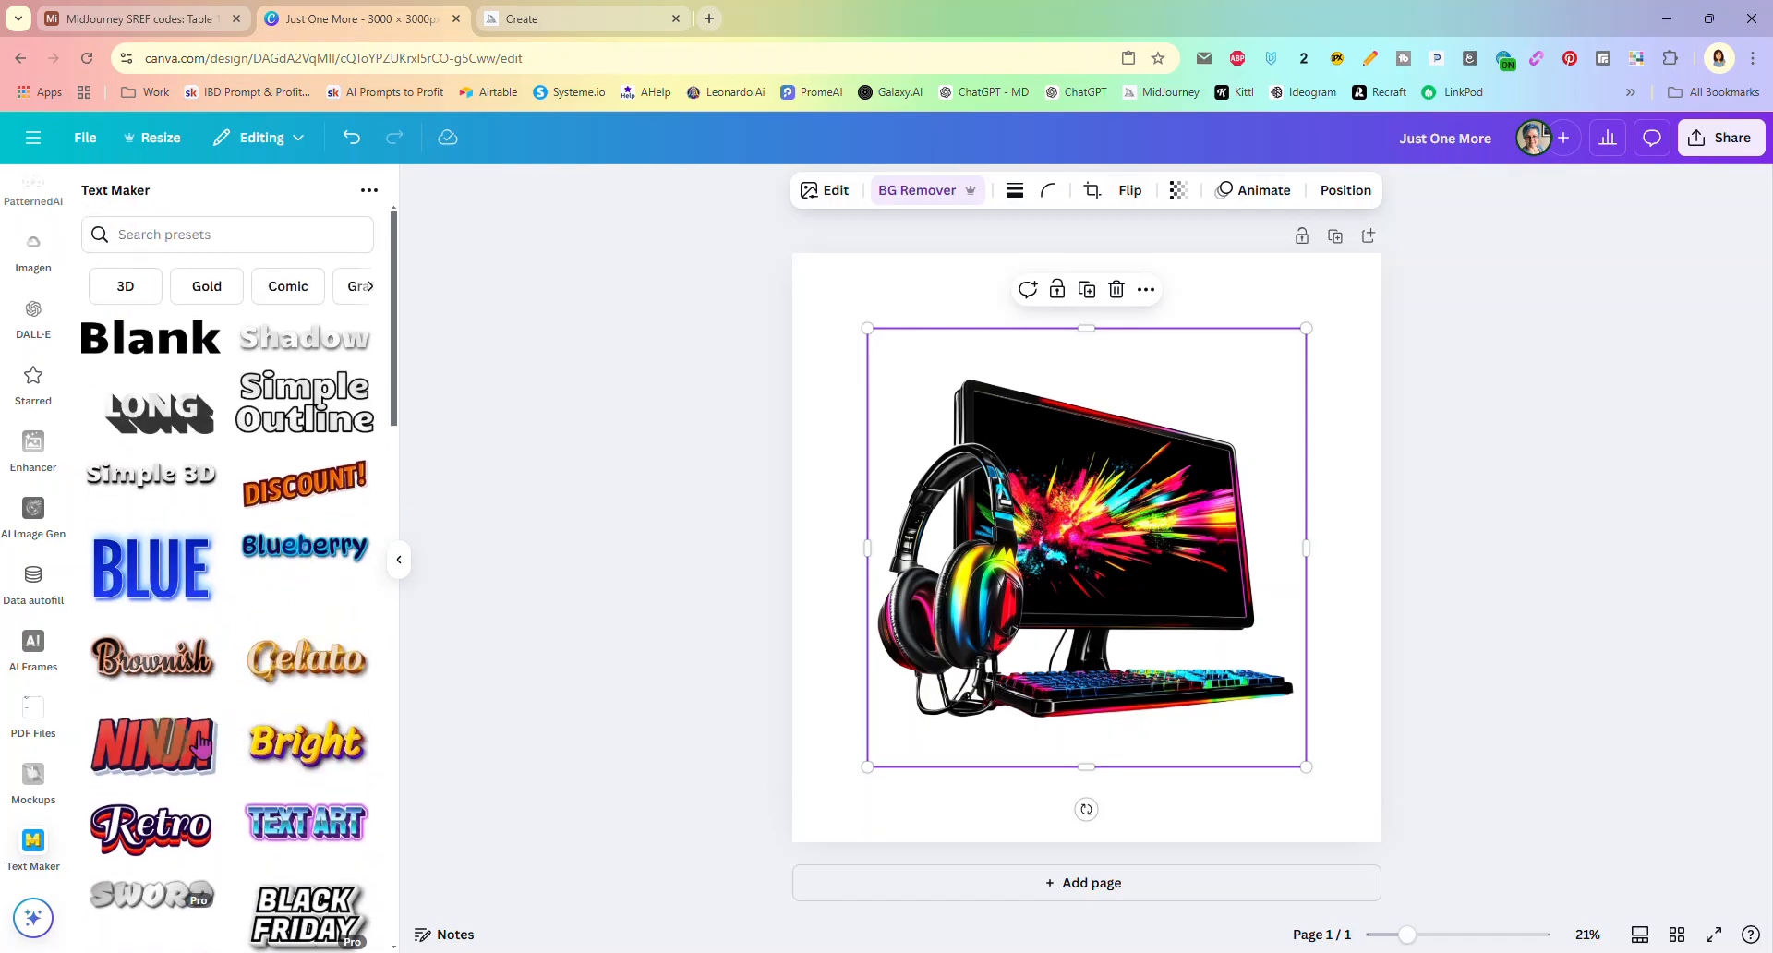
scroll(304, 480, "down", 4)
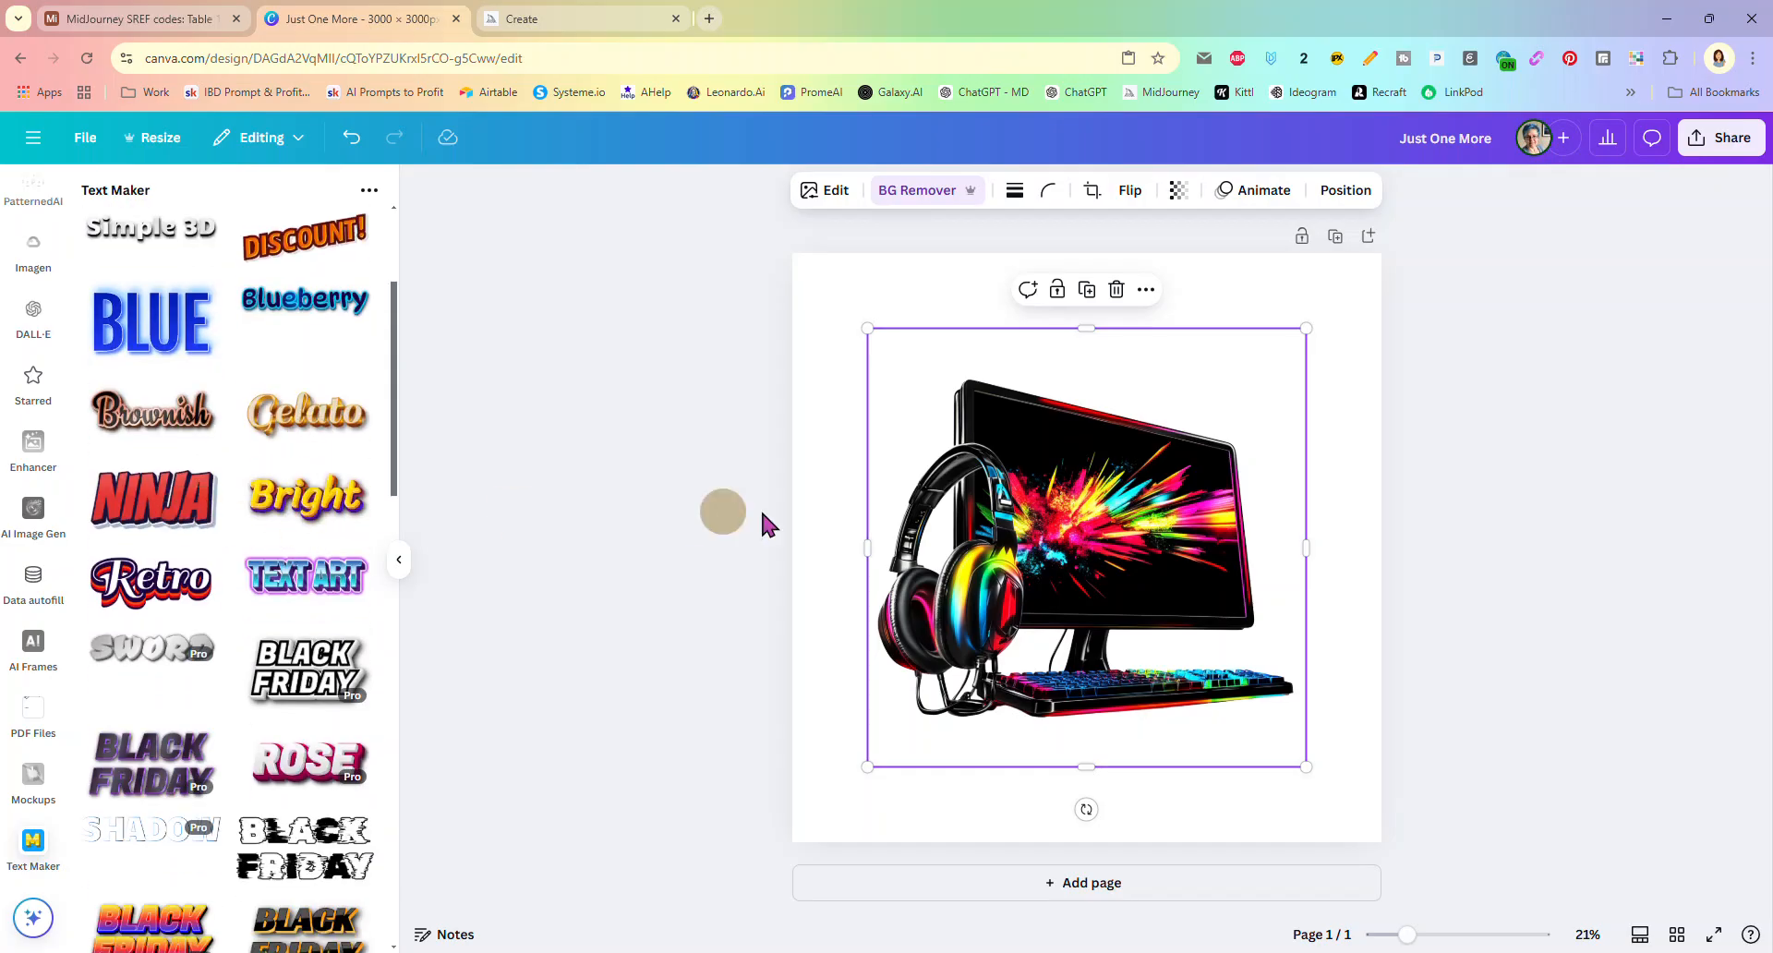
left_click(171, 508)
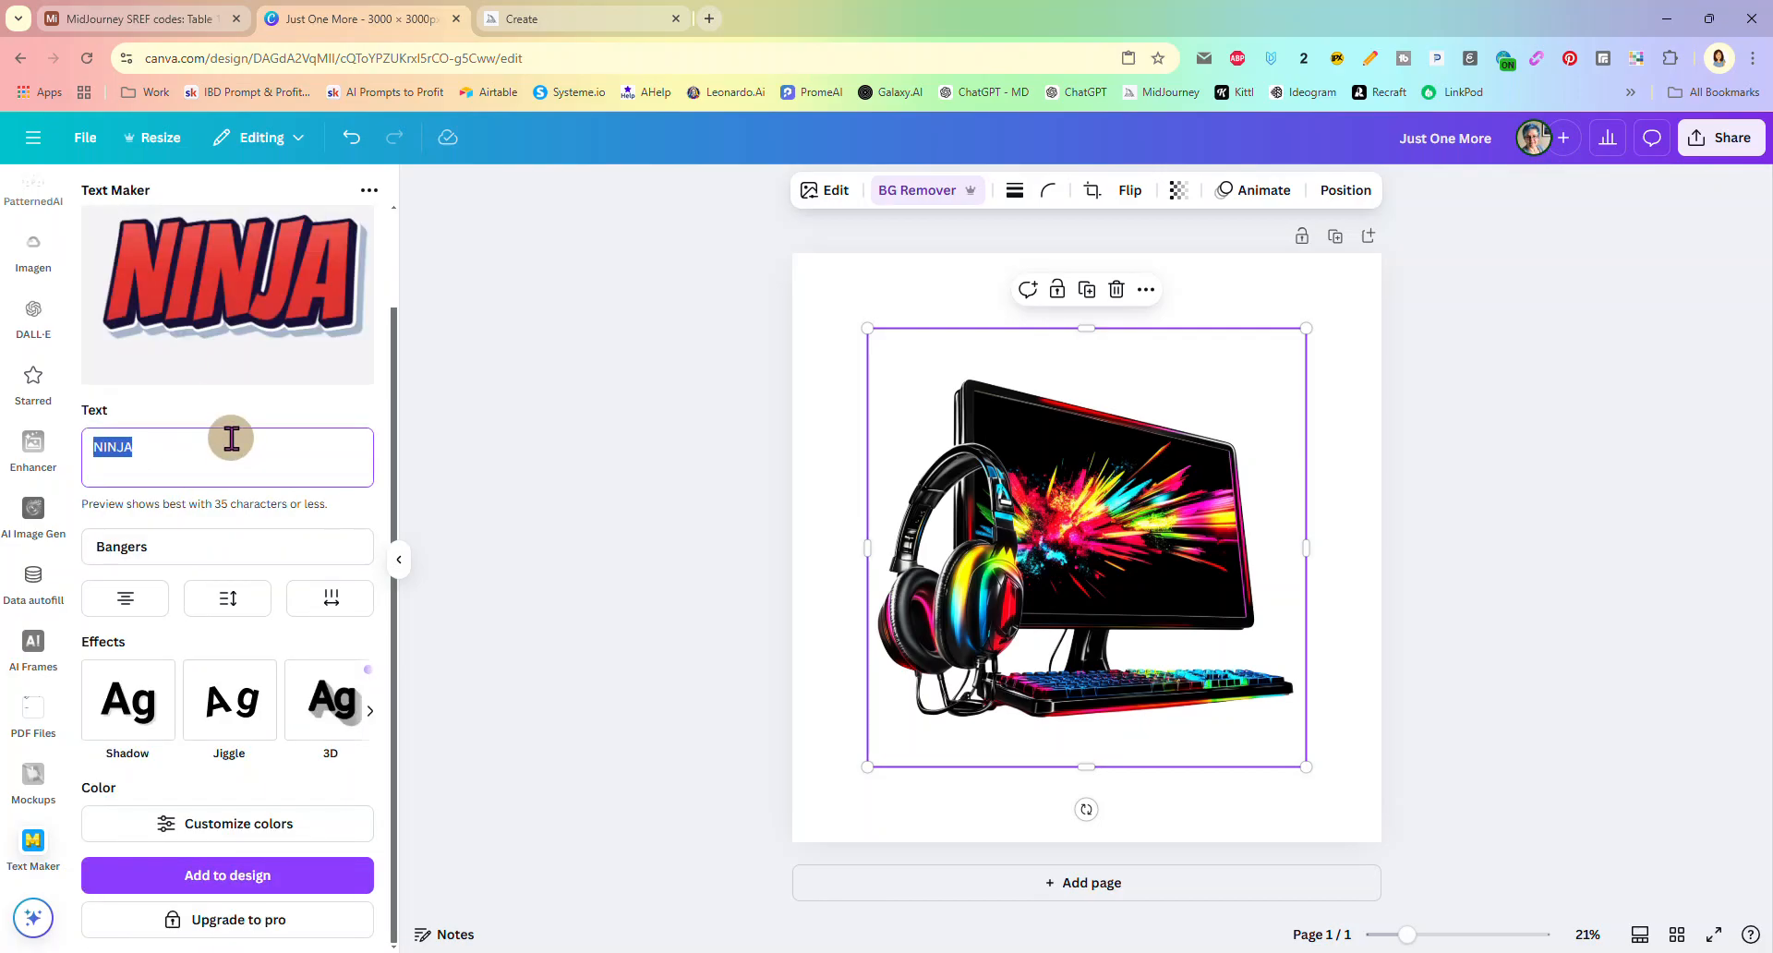
type("Just One")
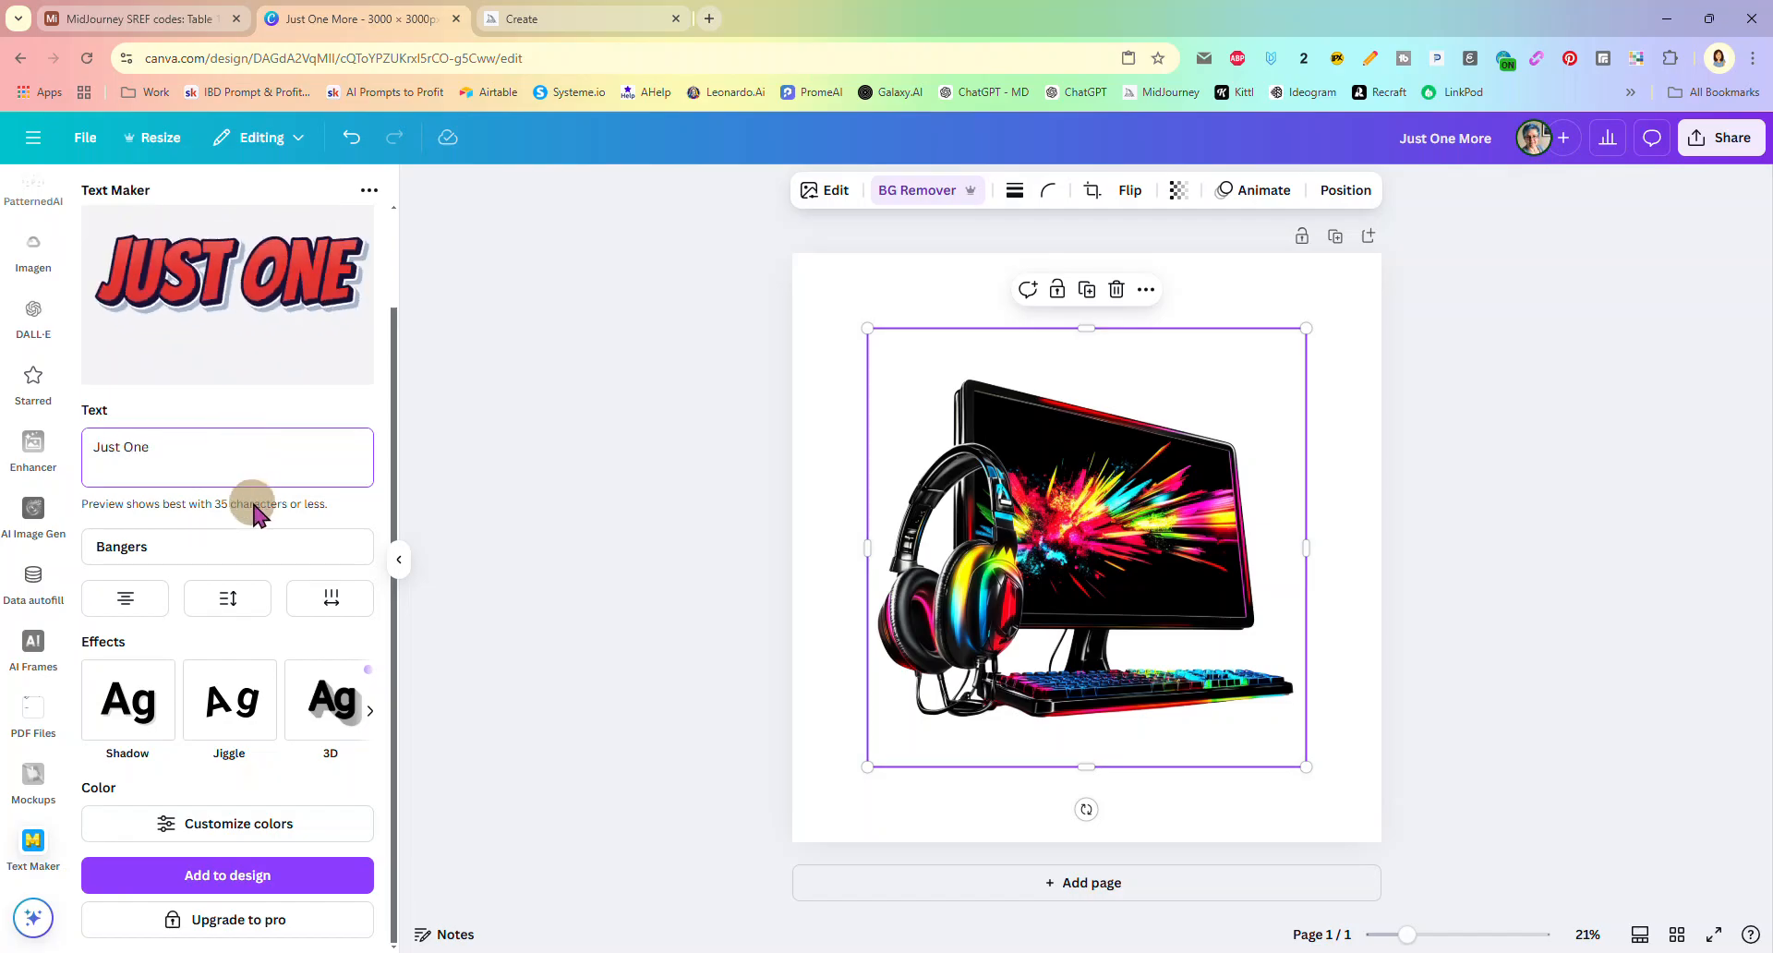
Step: Customize the text's fill gradient by setting its first color stop to bright pink #df1689
left_click(242, 820)
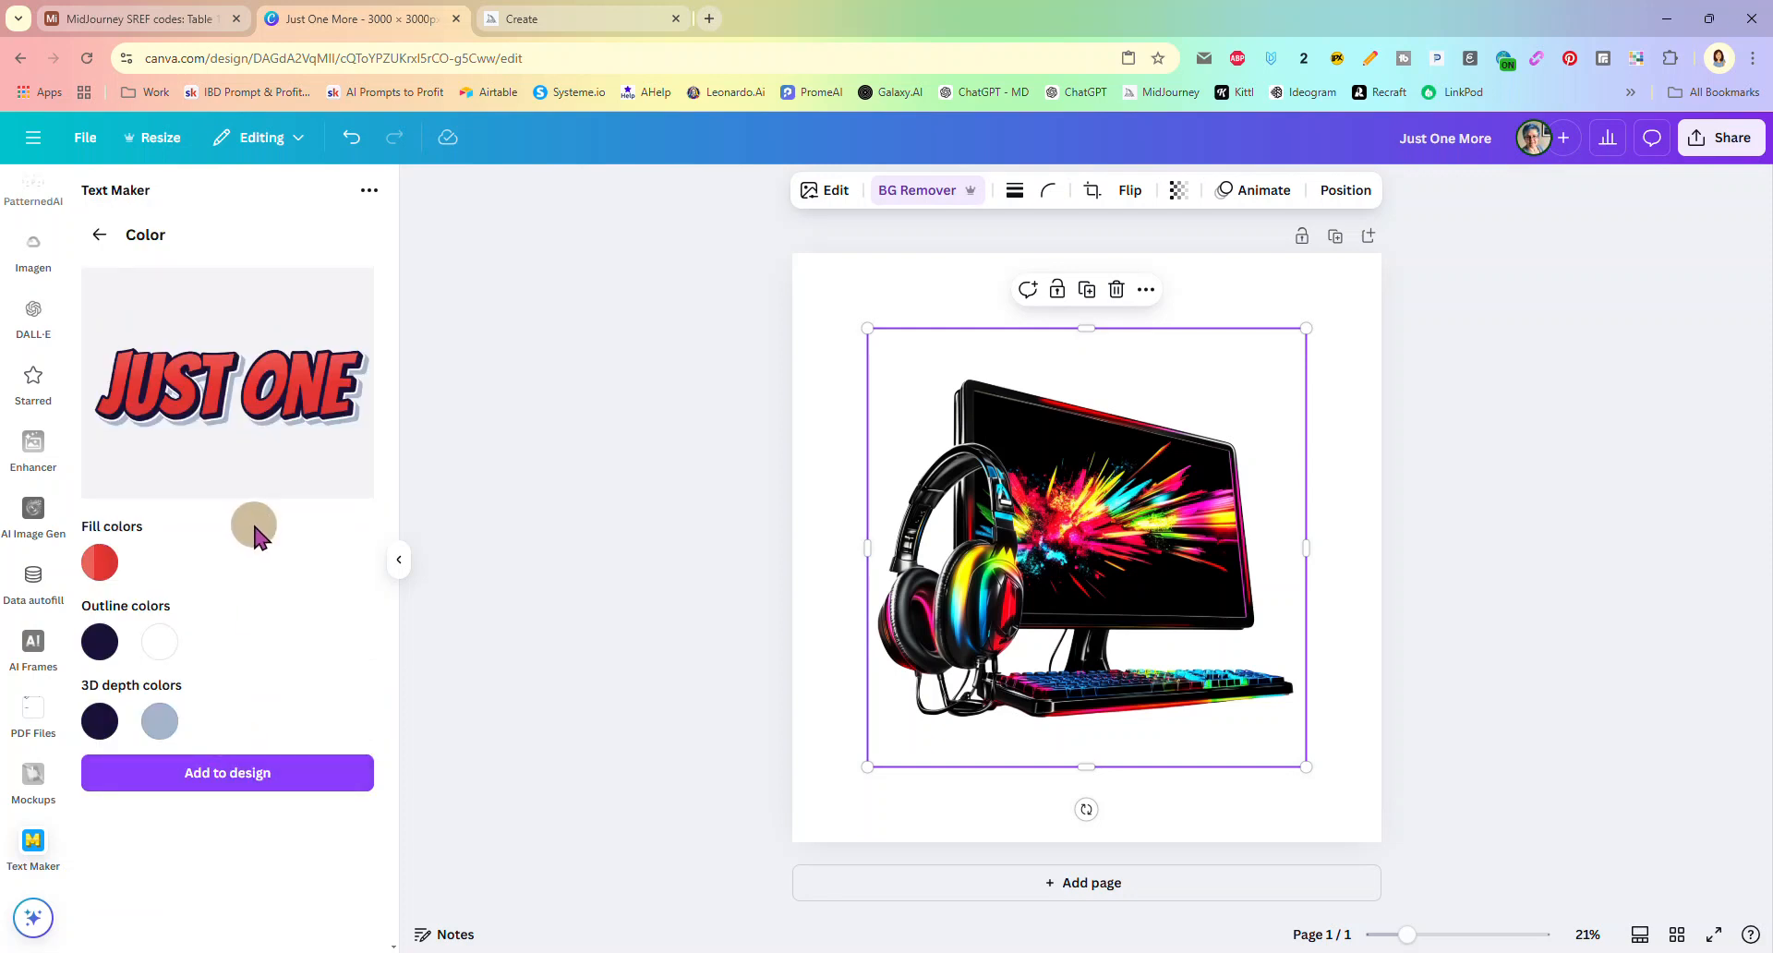
left_click(100, 563)
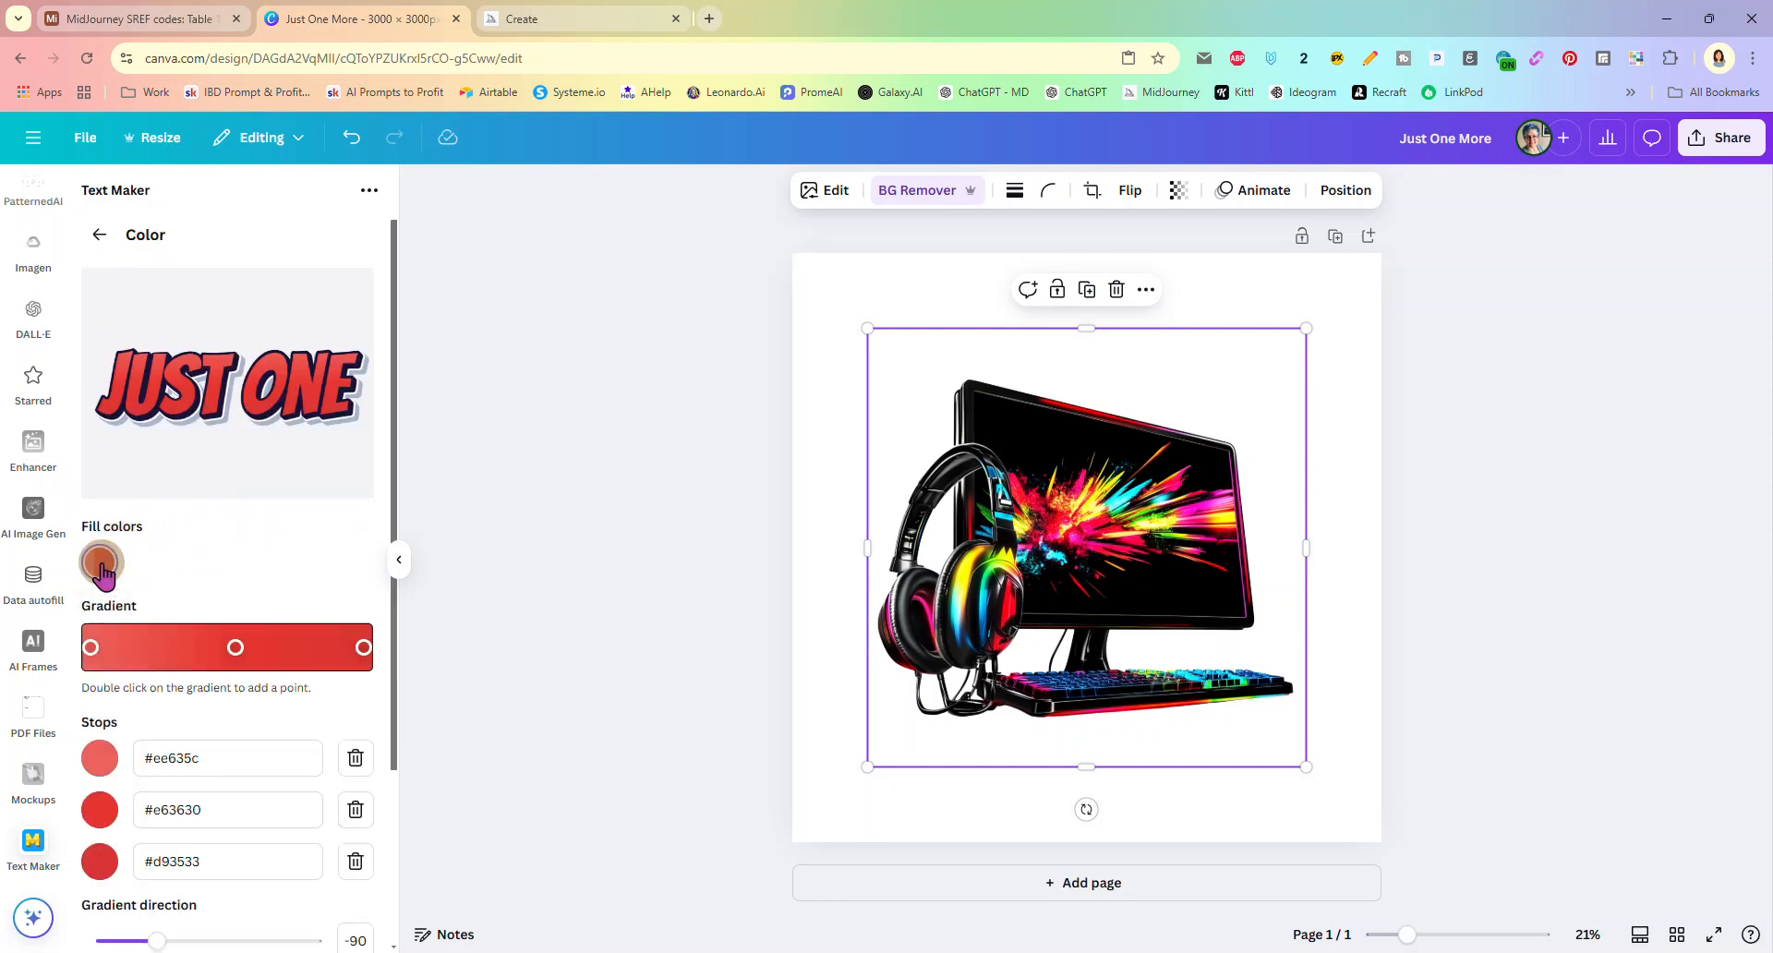
scroll(249, 563, "down", 3)
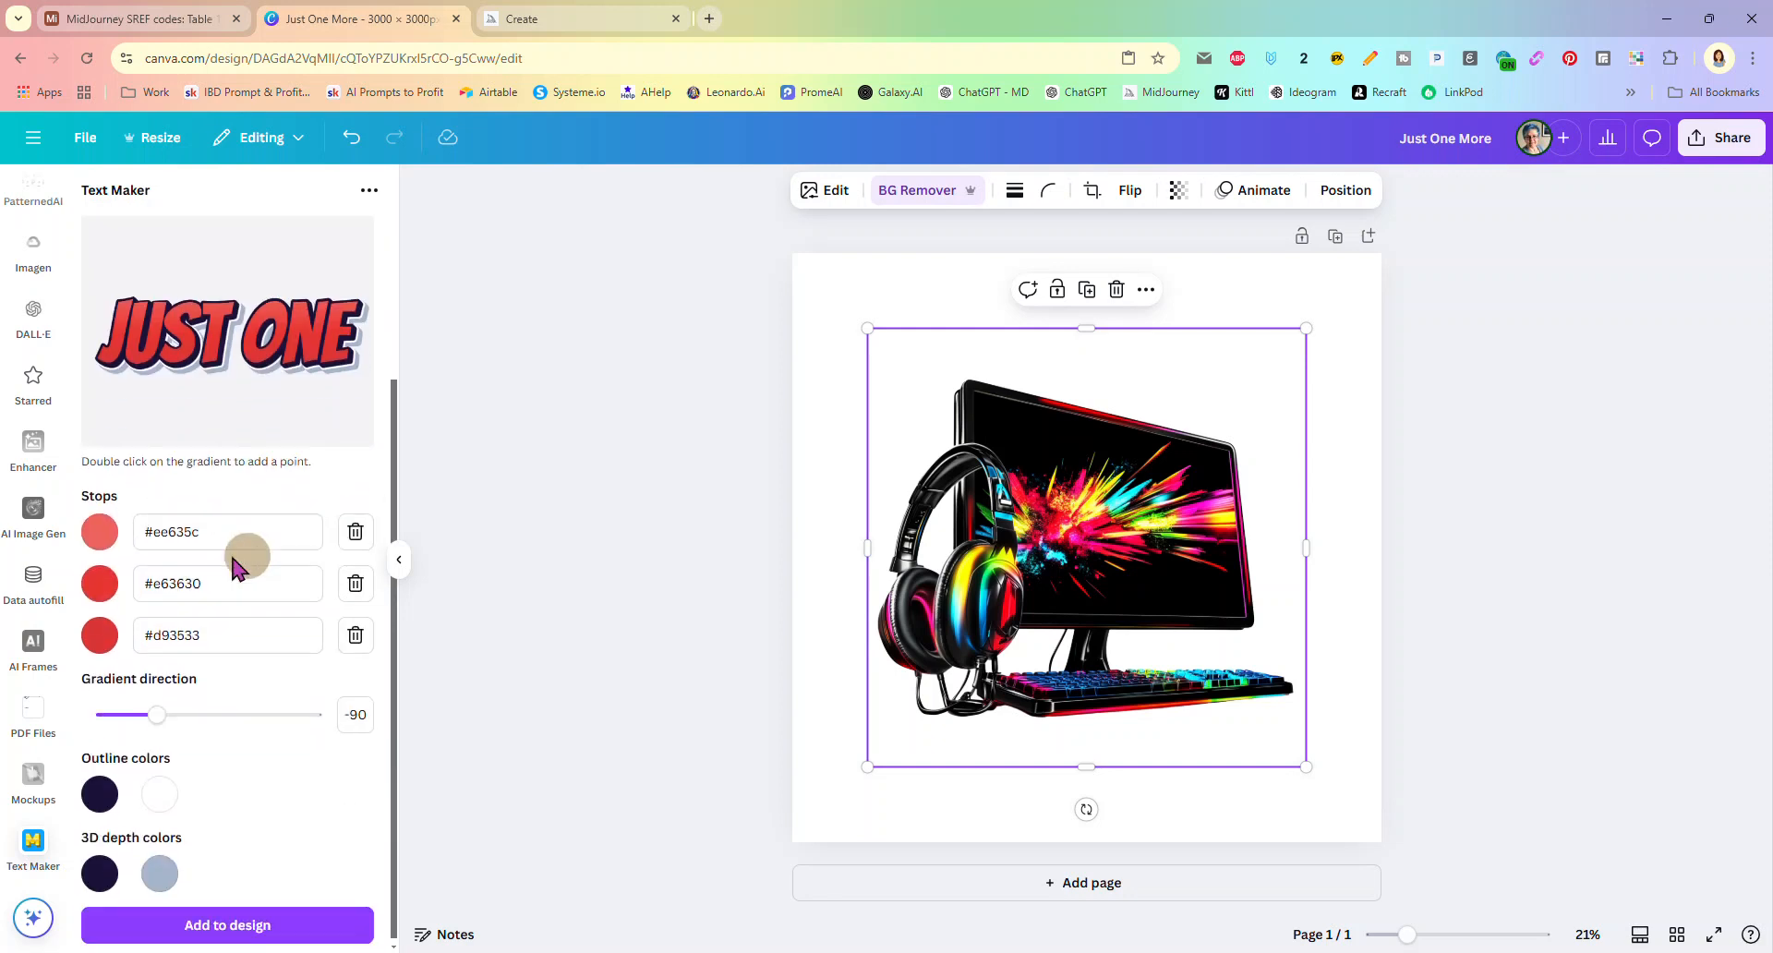
left_click(101, 529)
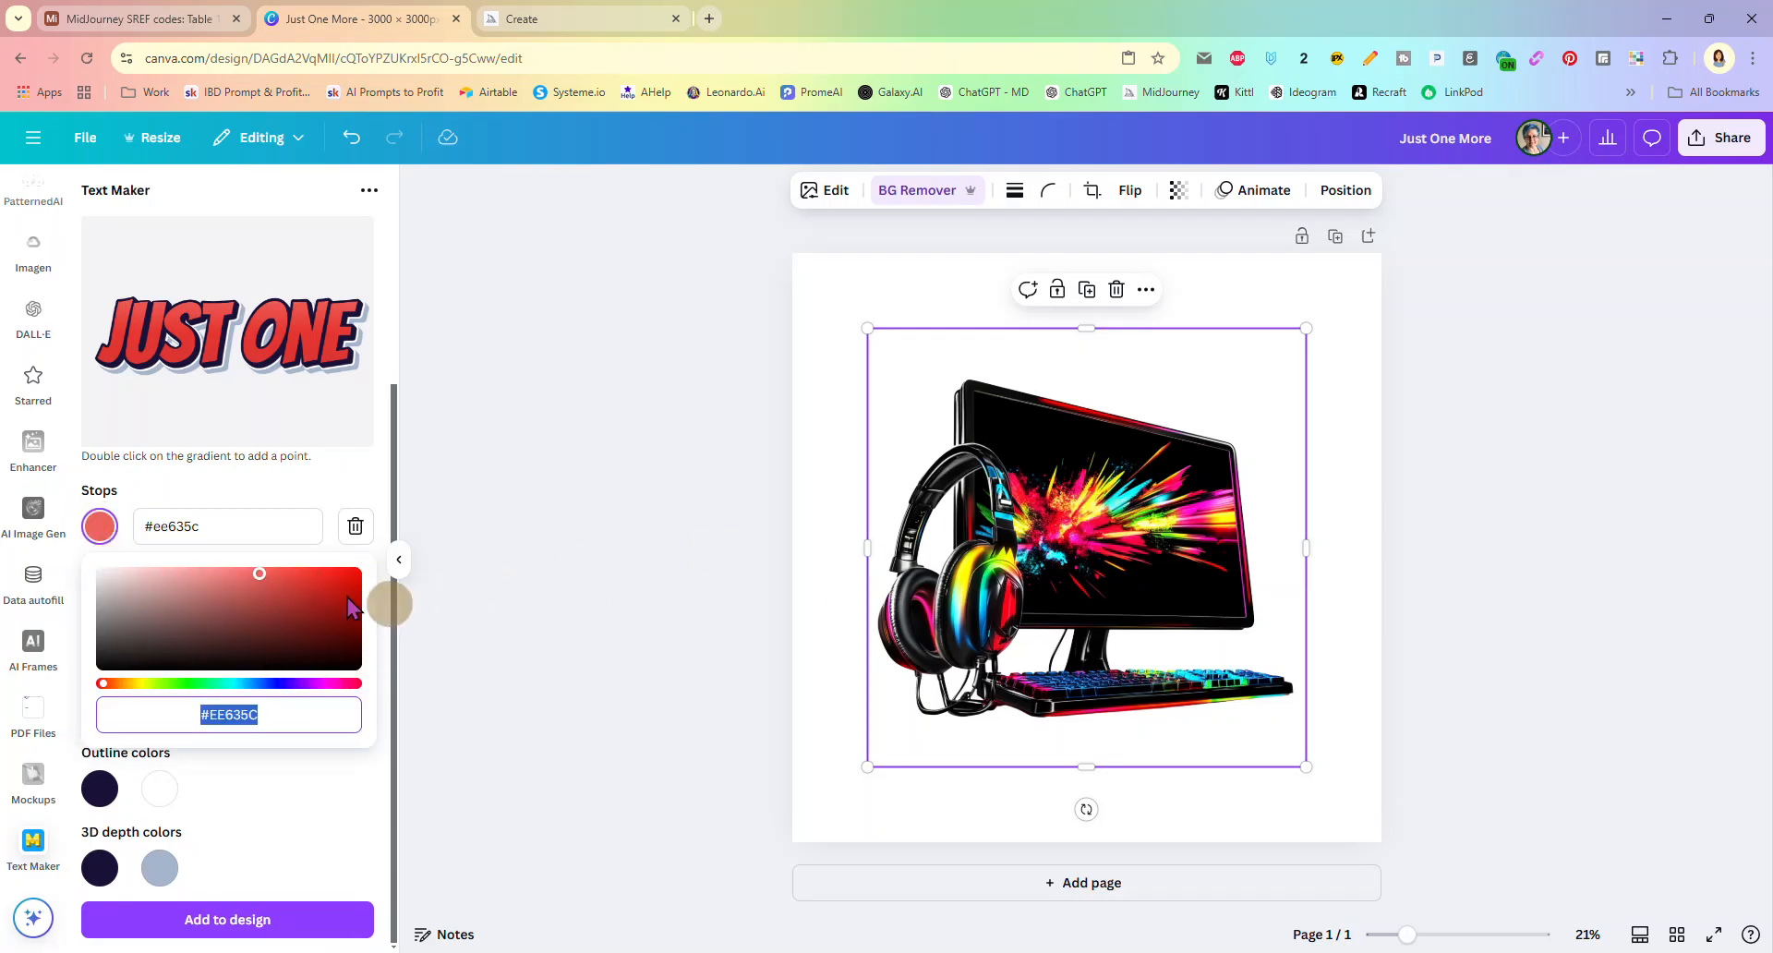
left_click(332, 683)
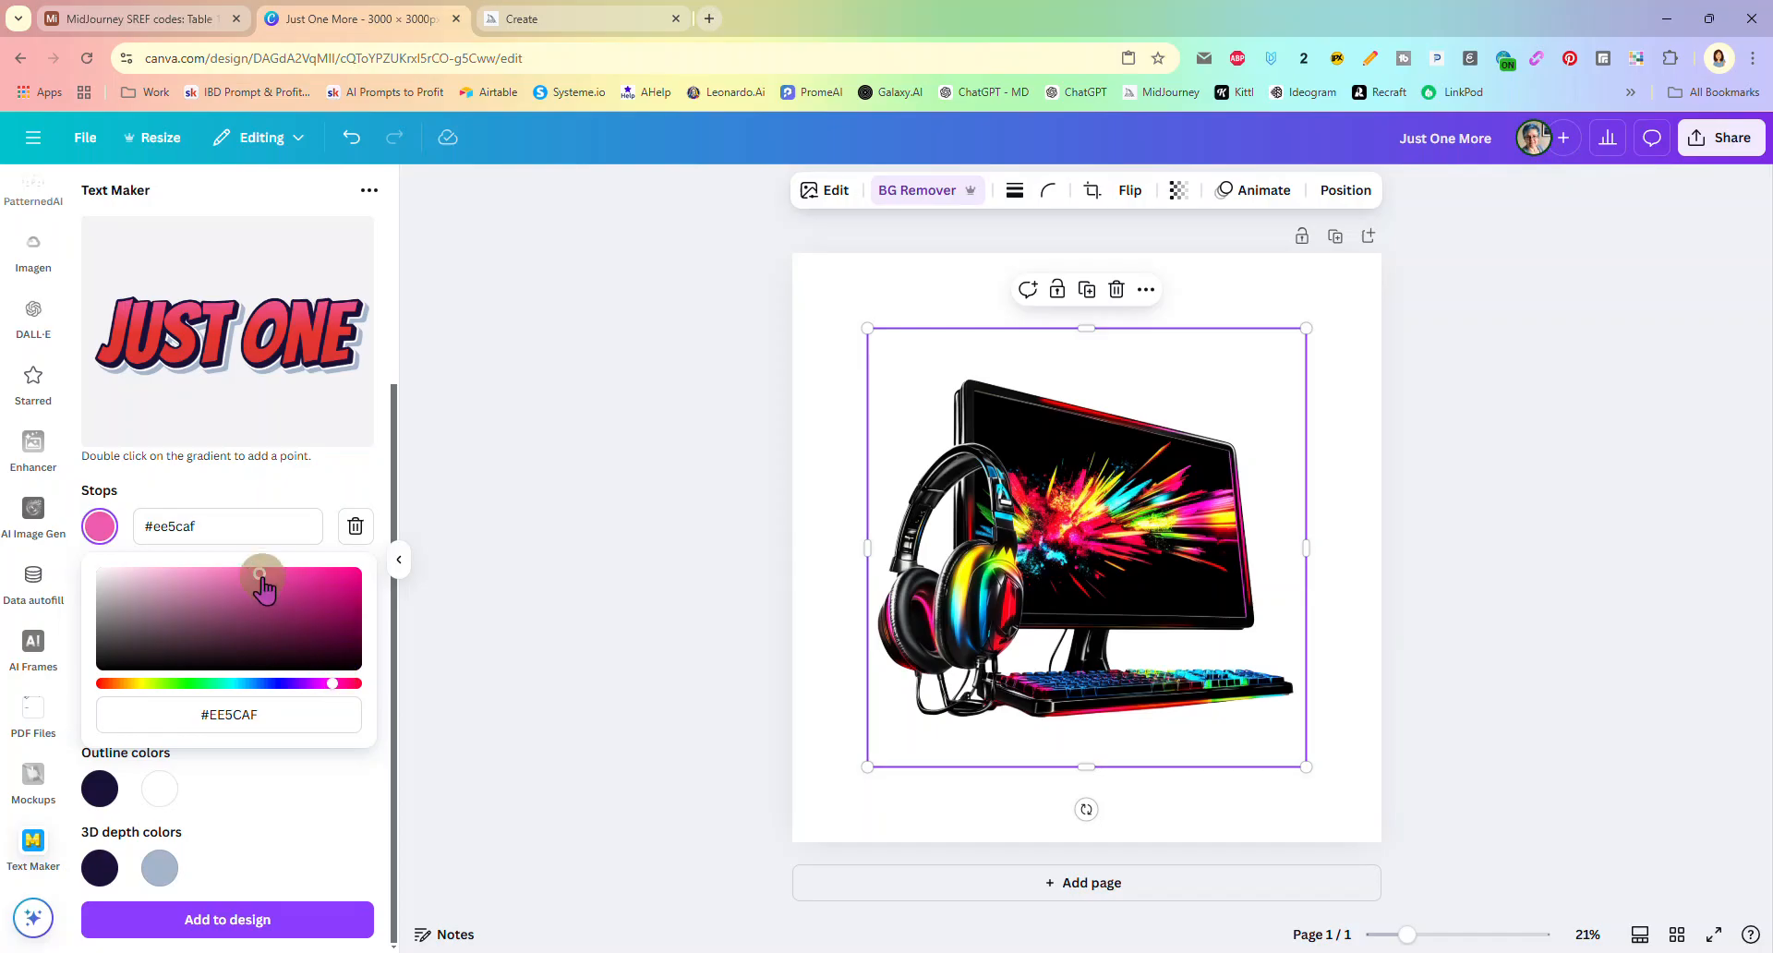
left_click_drag(266, 575, 314, 573)
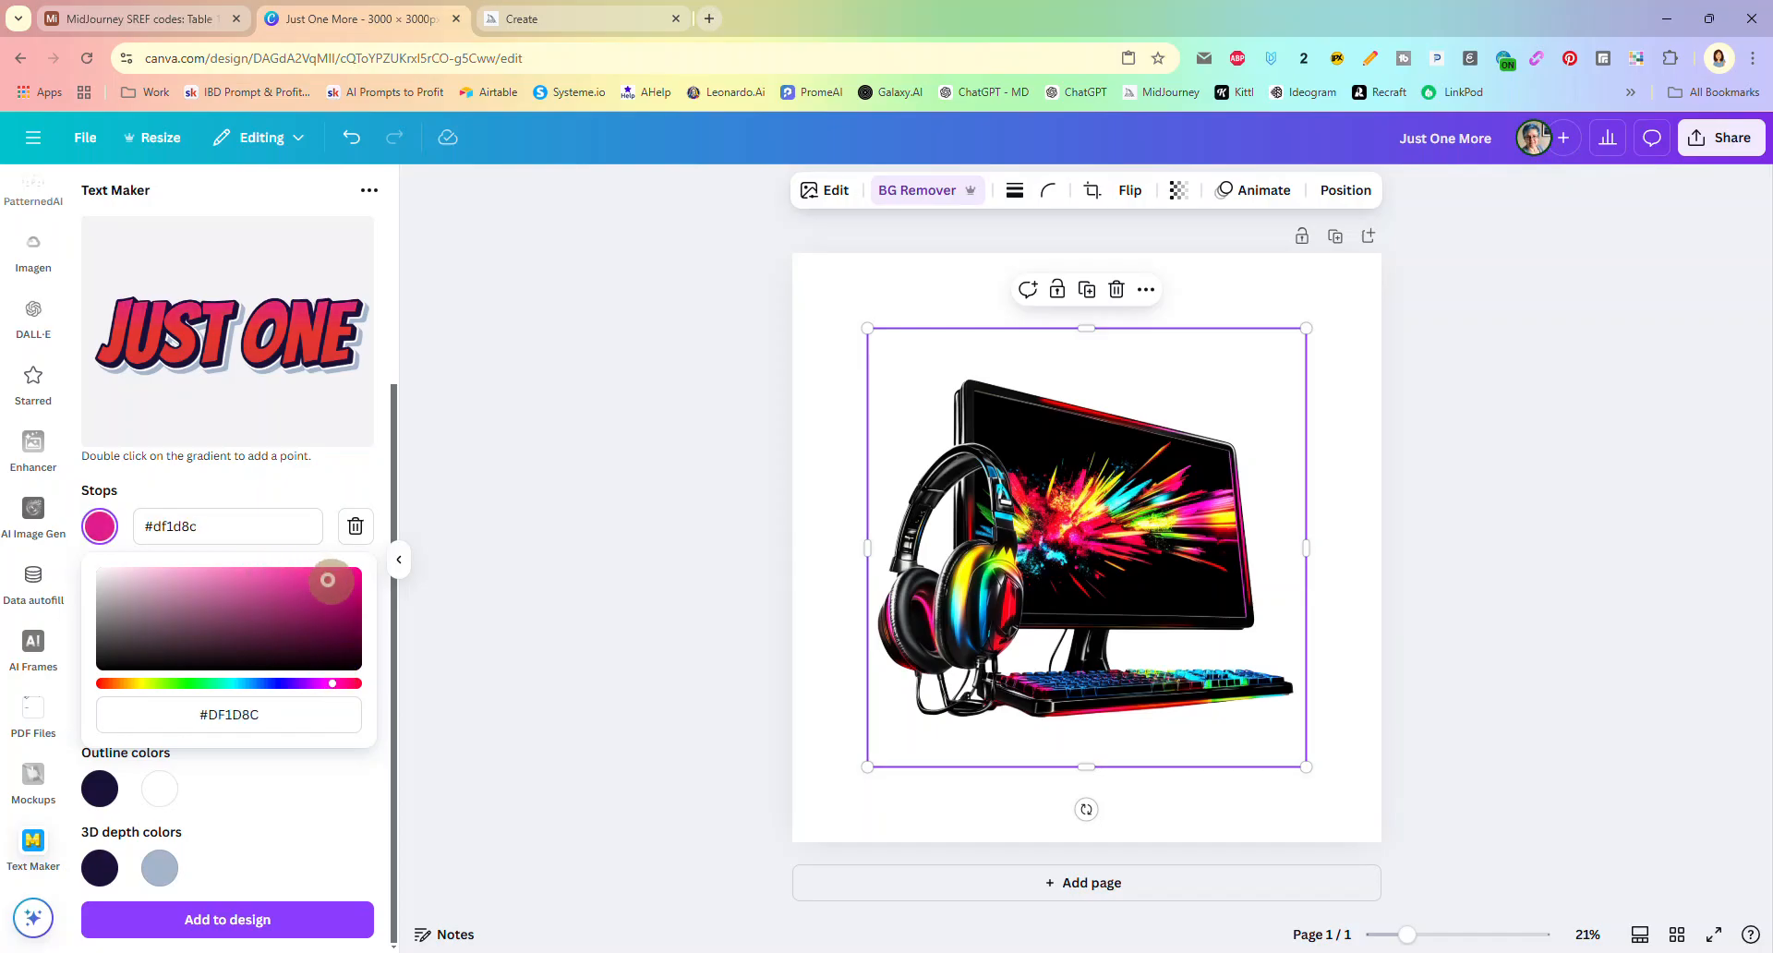
left_click(325, 461)
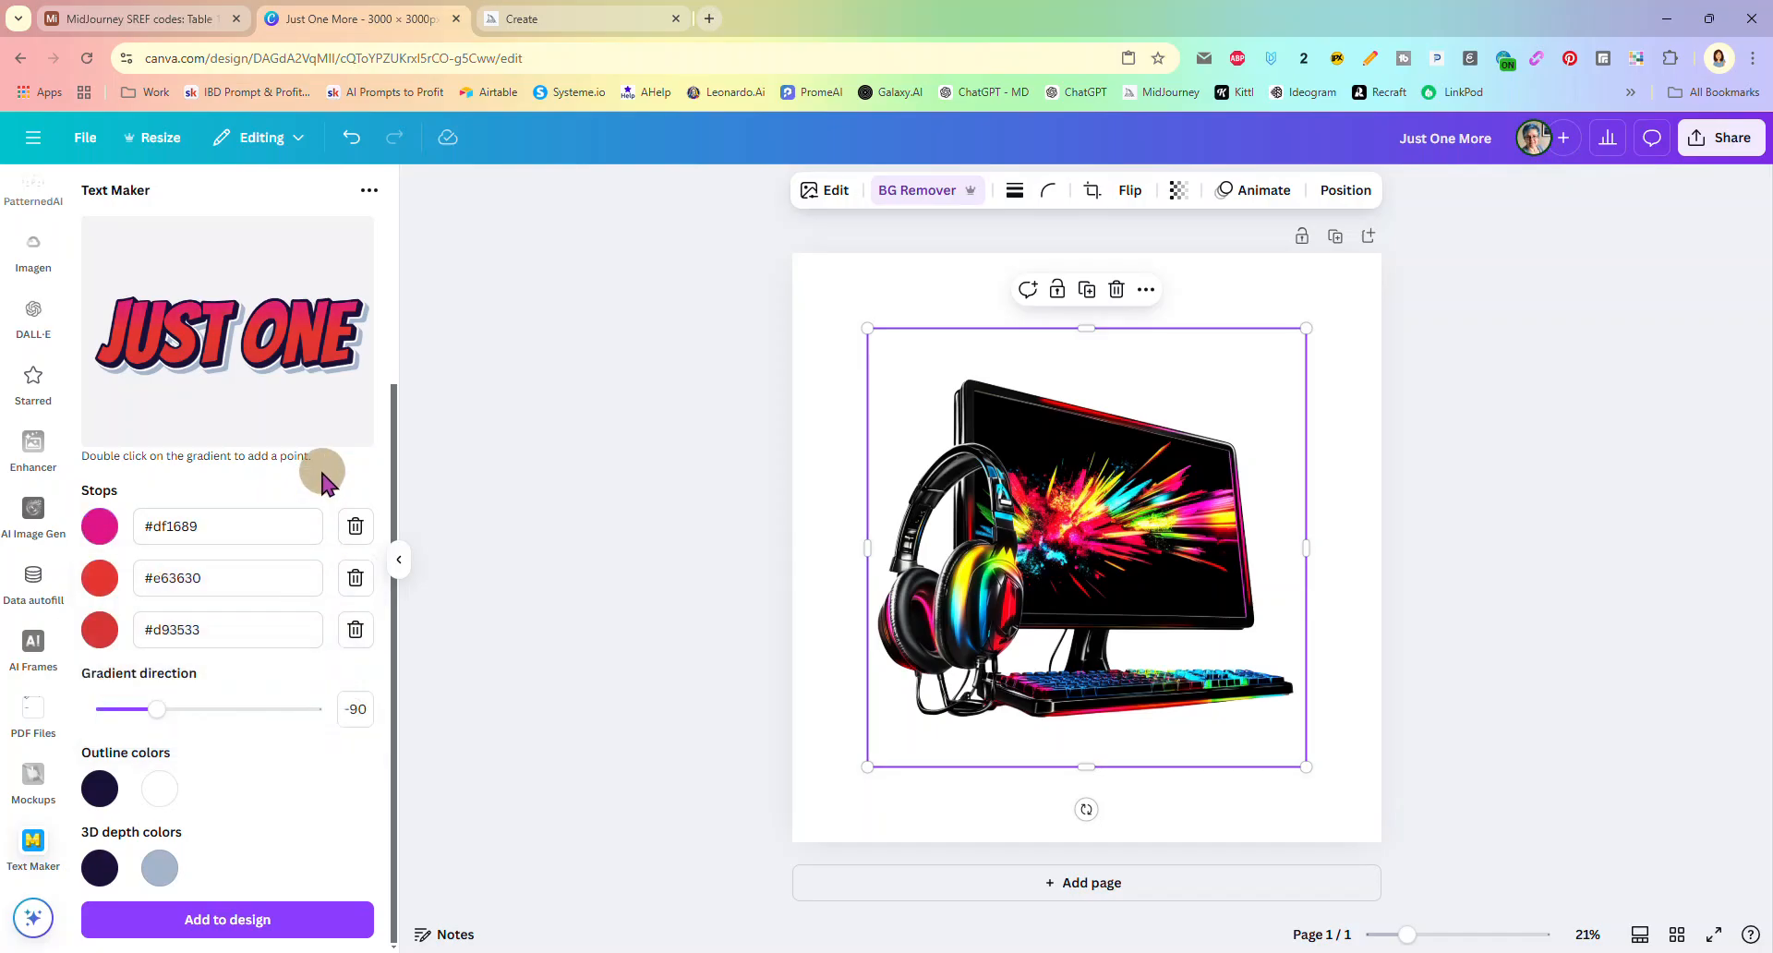
Step: Set the second stop of the fill gradient to rose pink #e64575
left_click(102, 579)
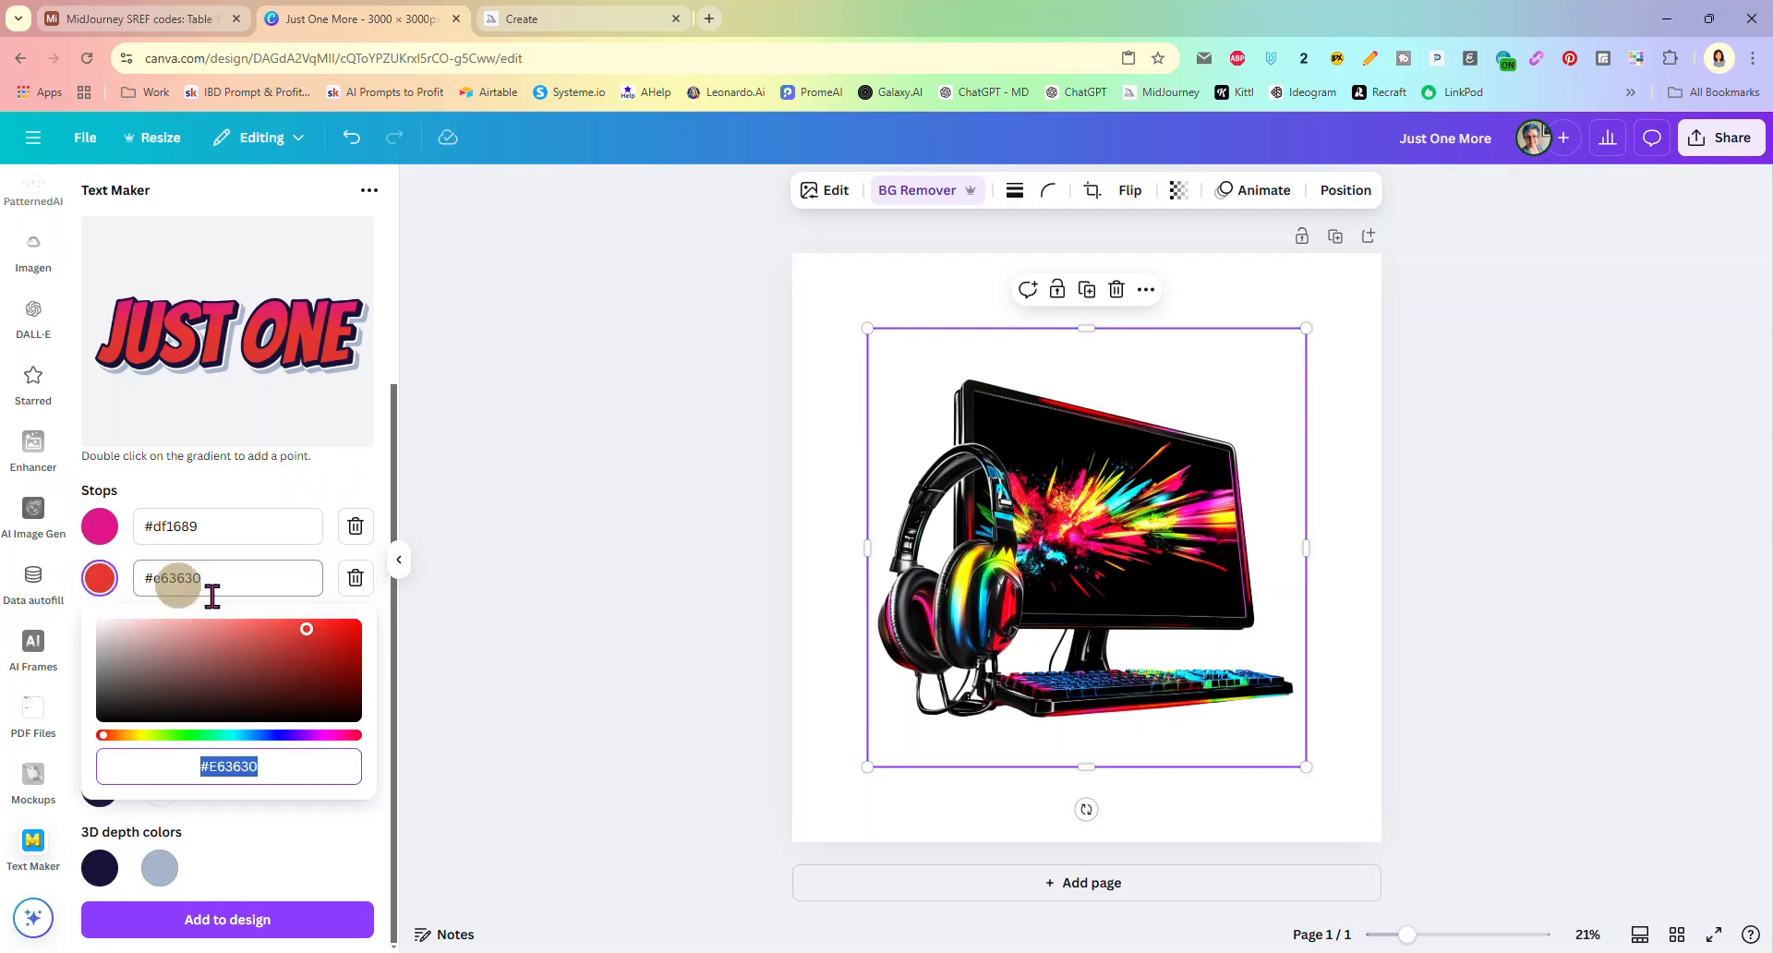
left_click(344, 736)
left_click(282, 630)
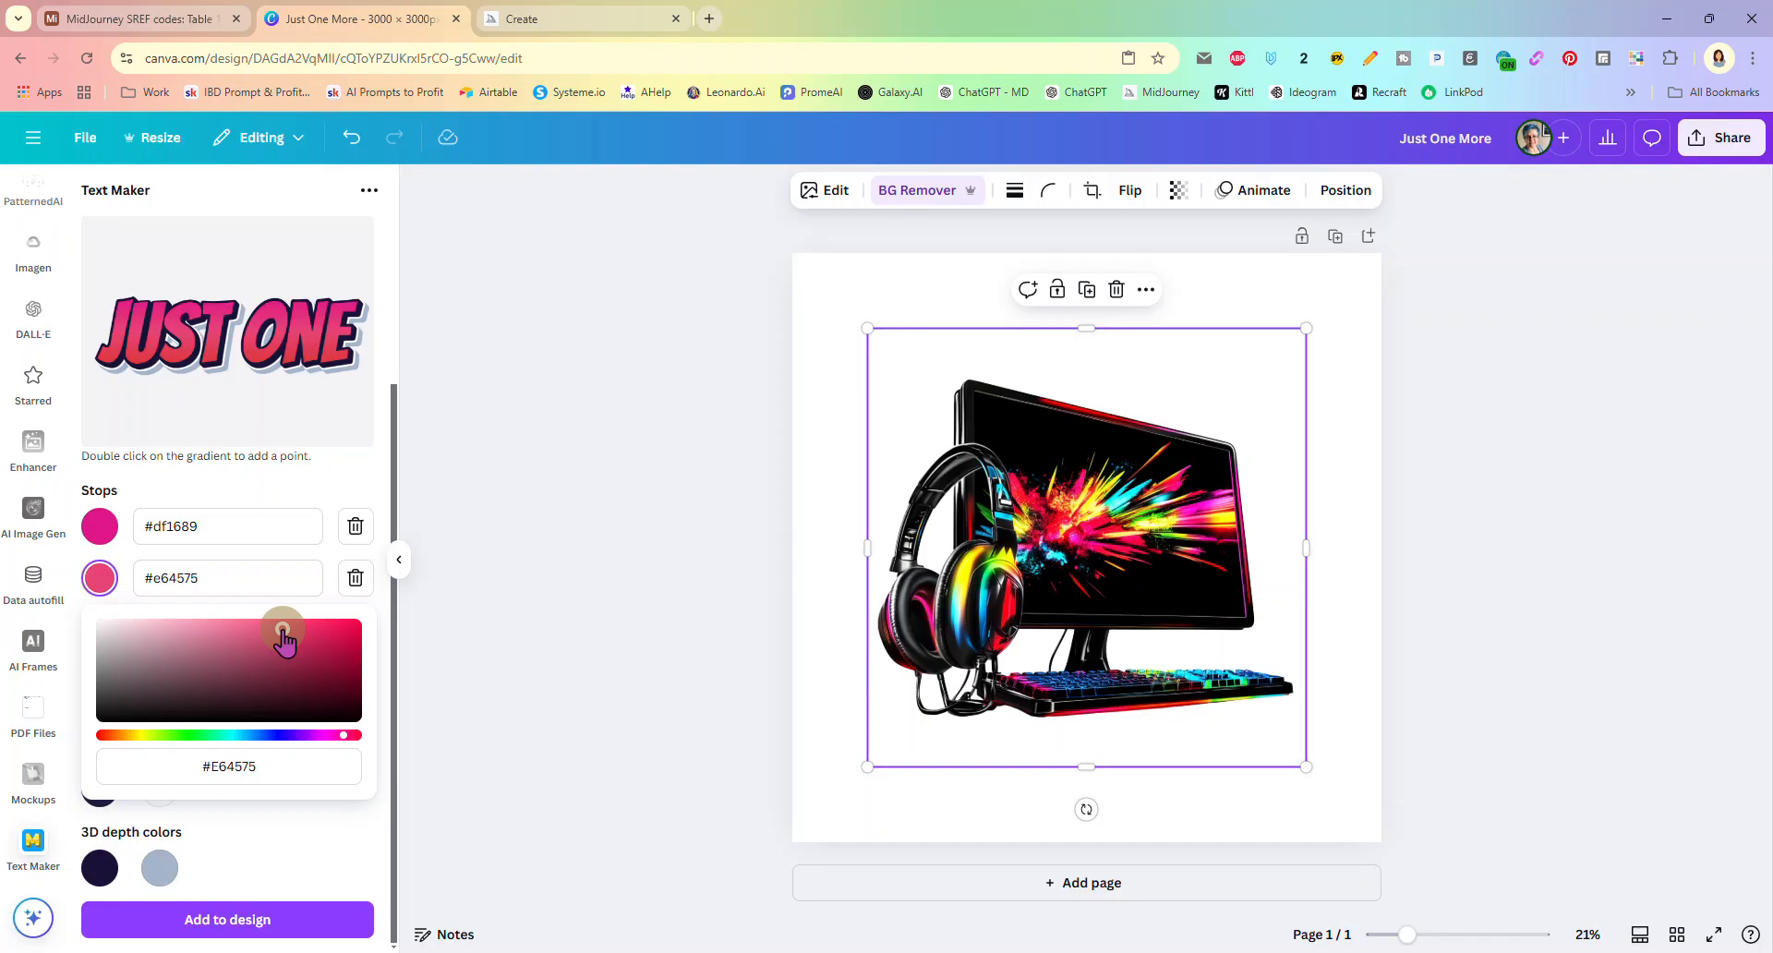
left_click(289, 495)
Step: Set the third stop of the fill gradient to deep magenta #bb128b
left_click(102, 631)
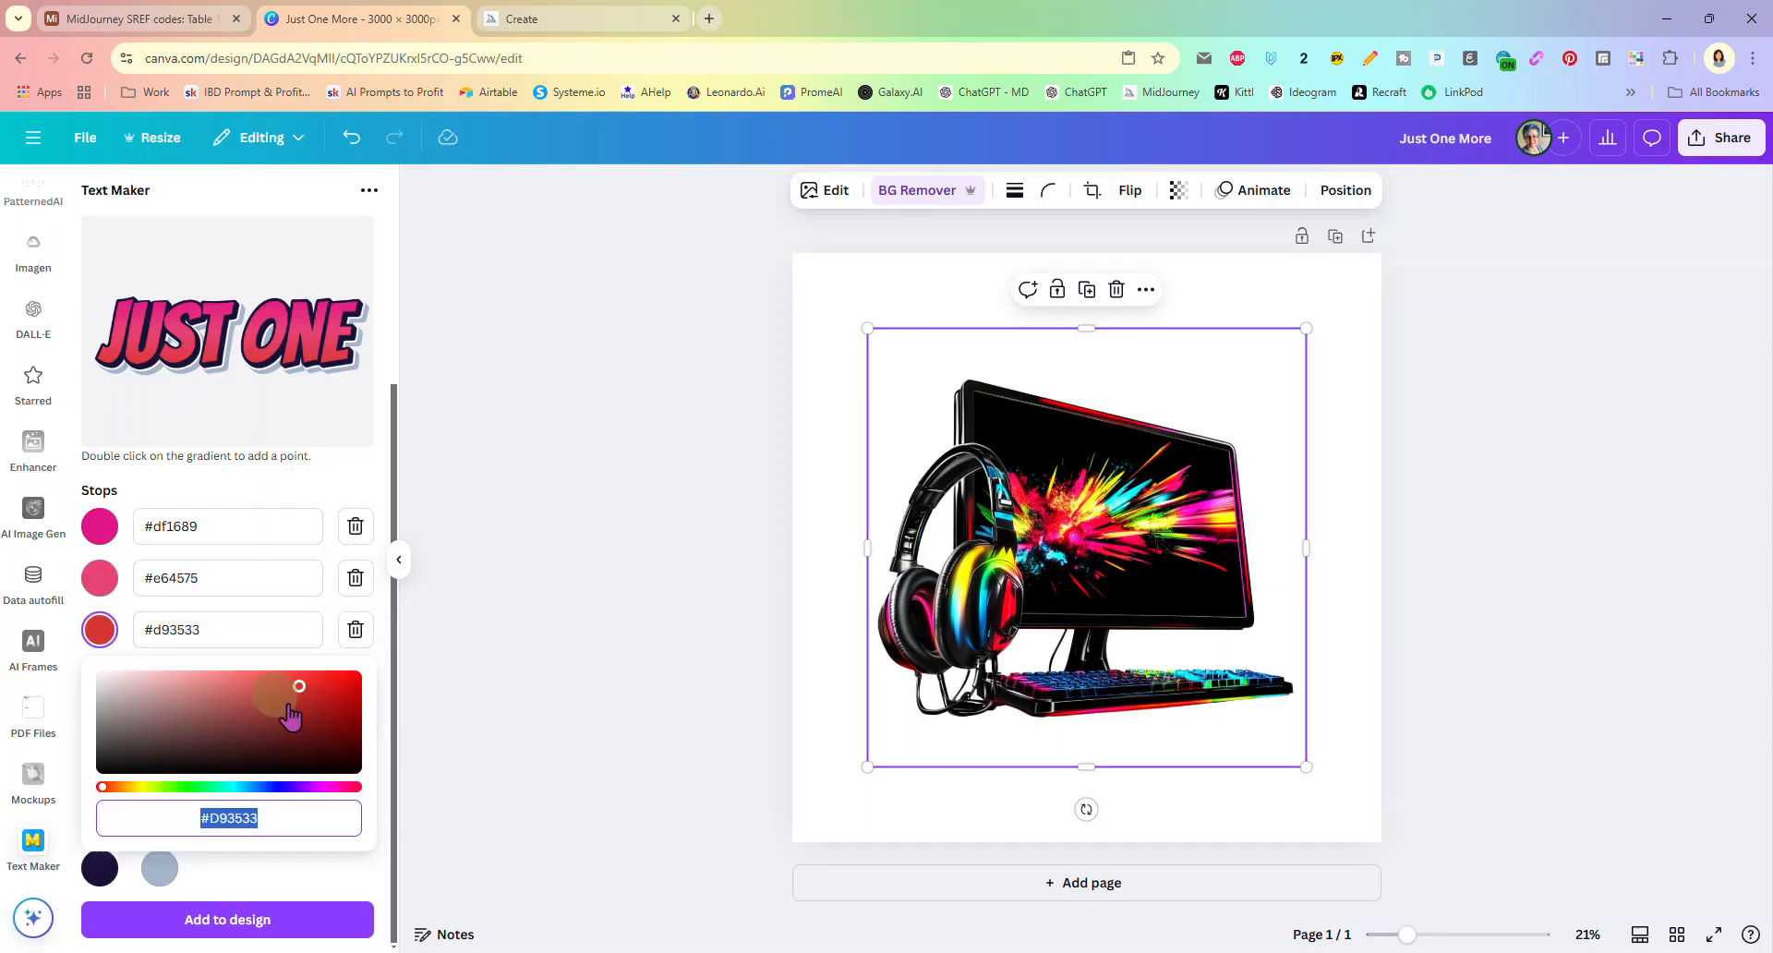
left_click(347, 787)
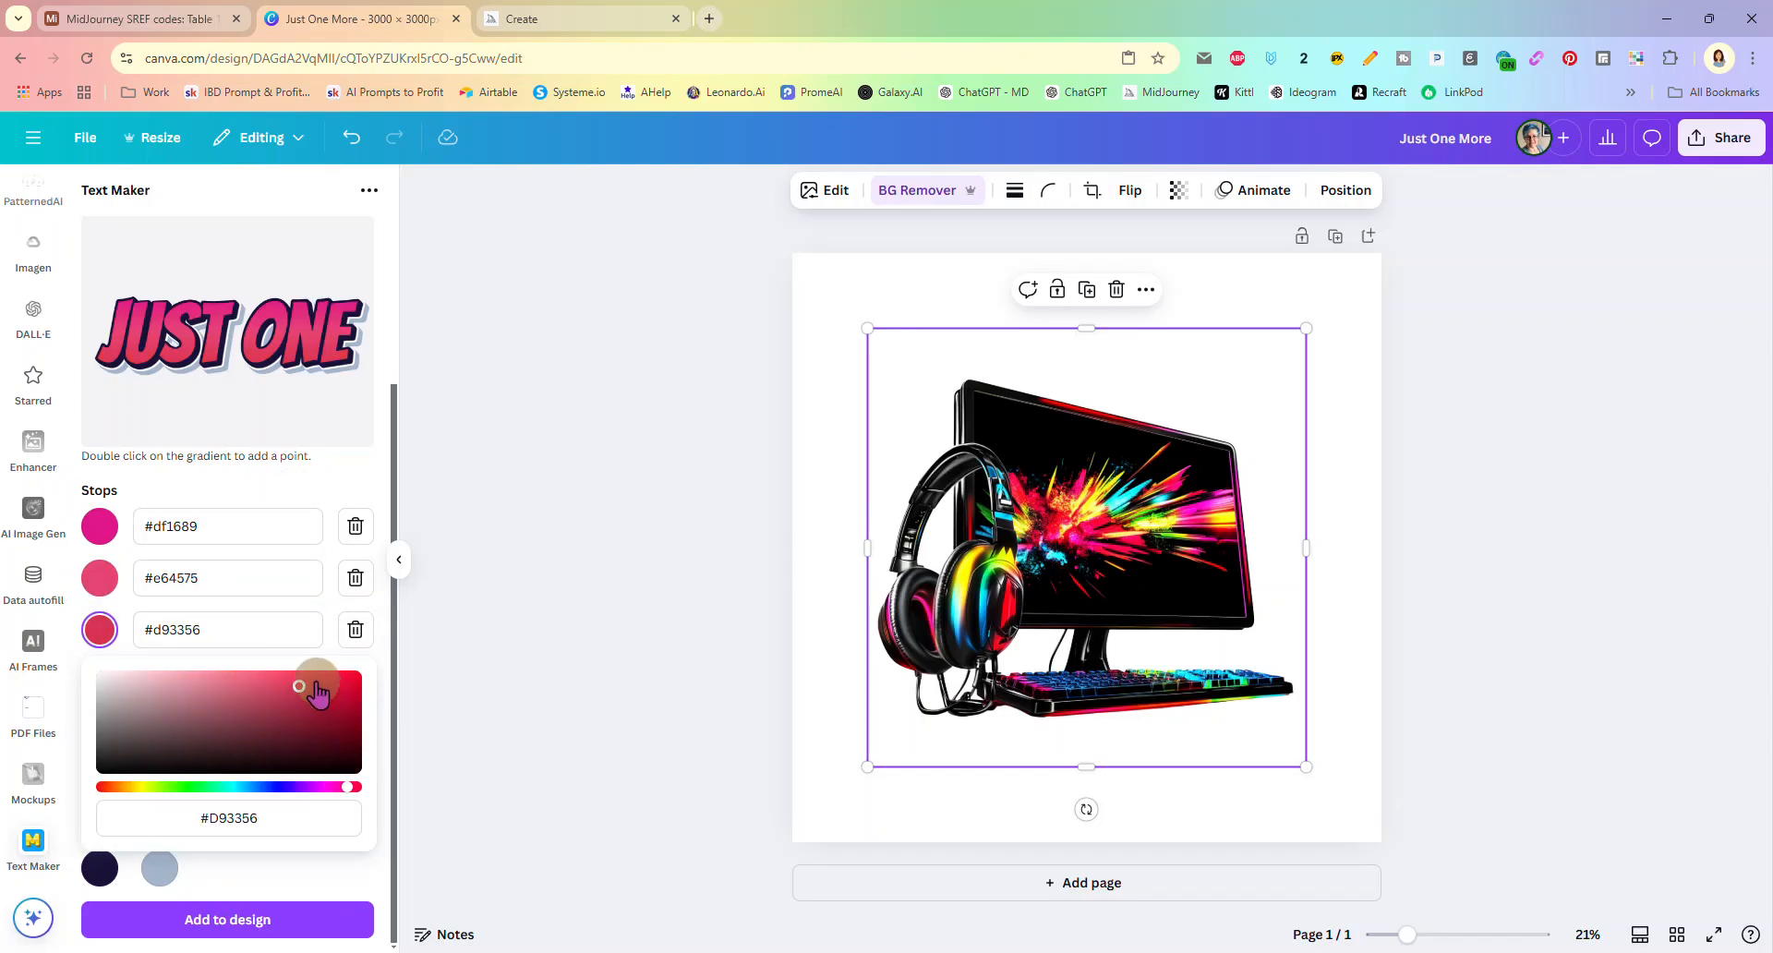
left_click_drag(329, 799, 327, 790)
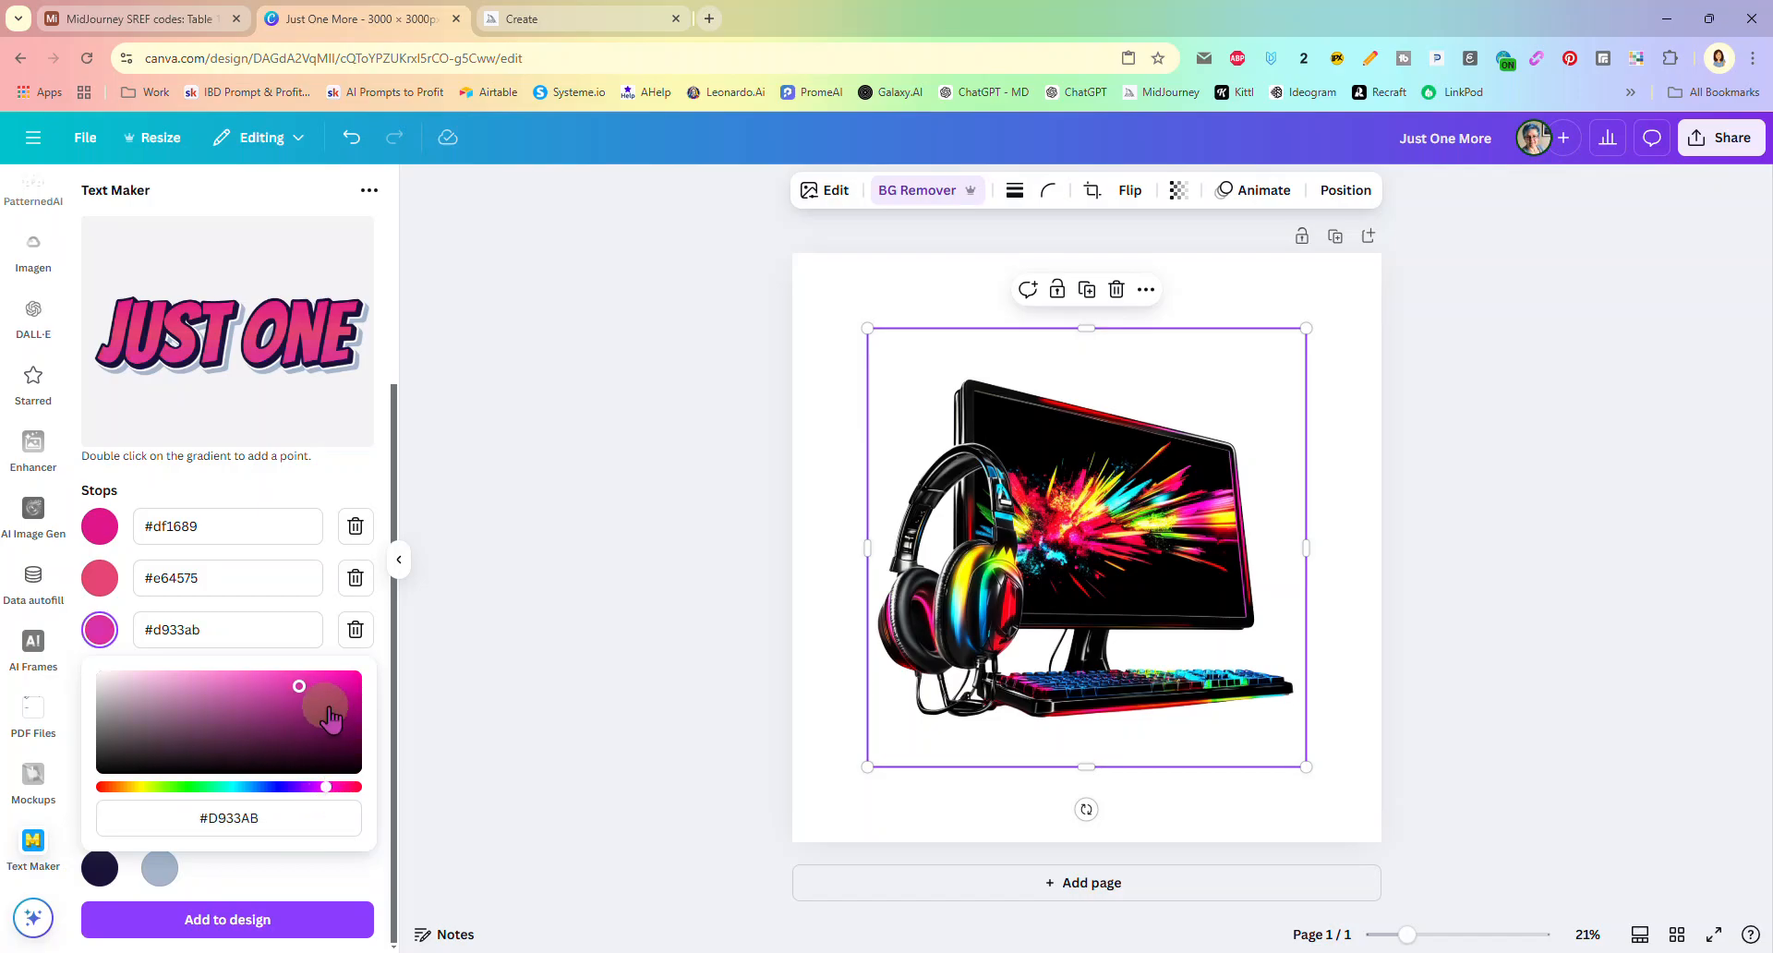
left_click(337, 699)
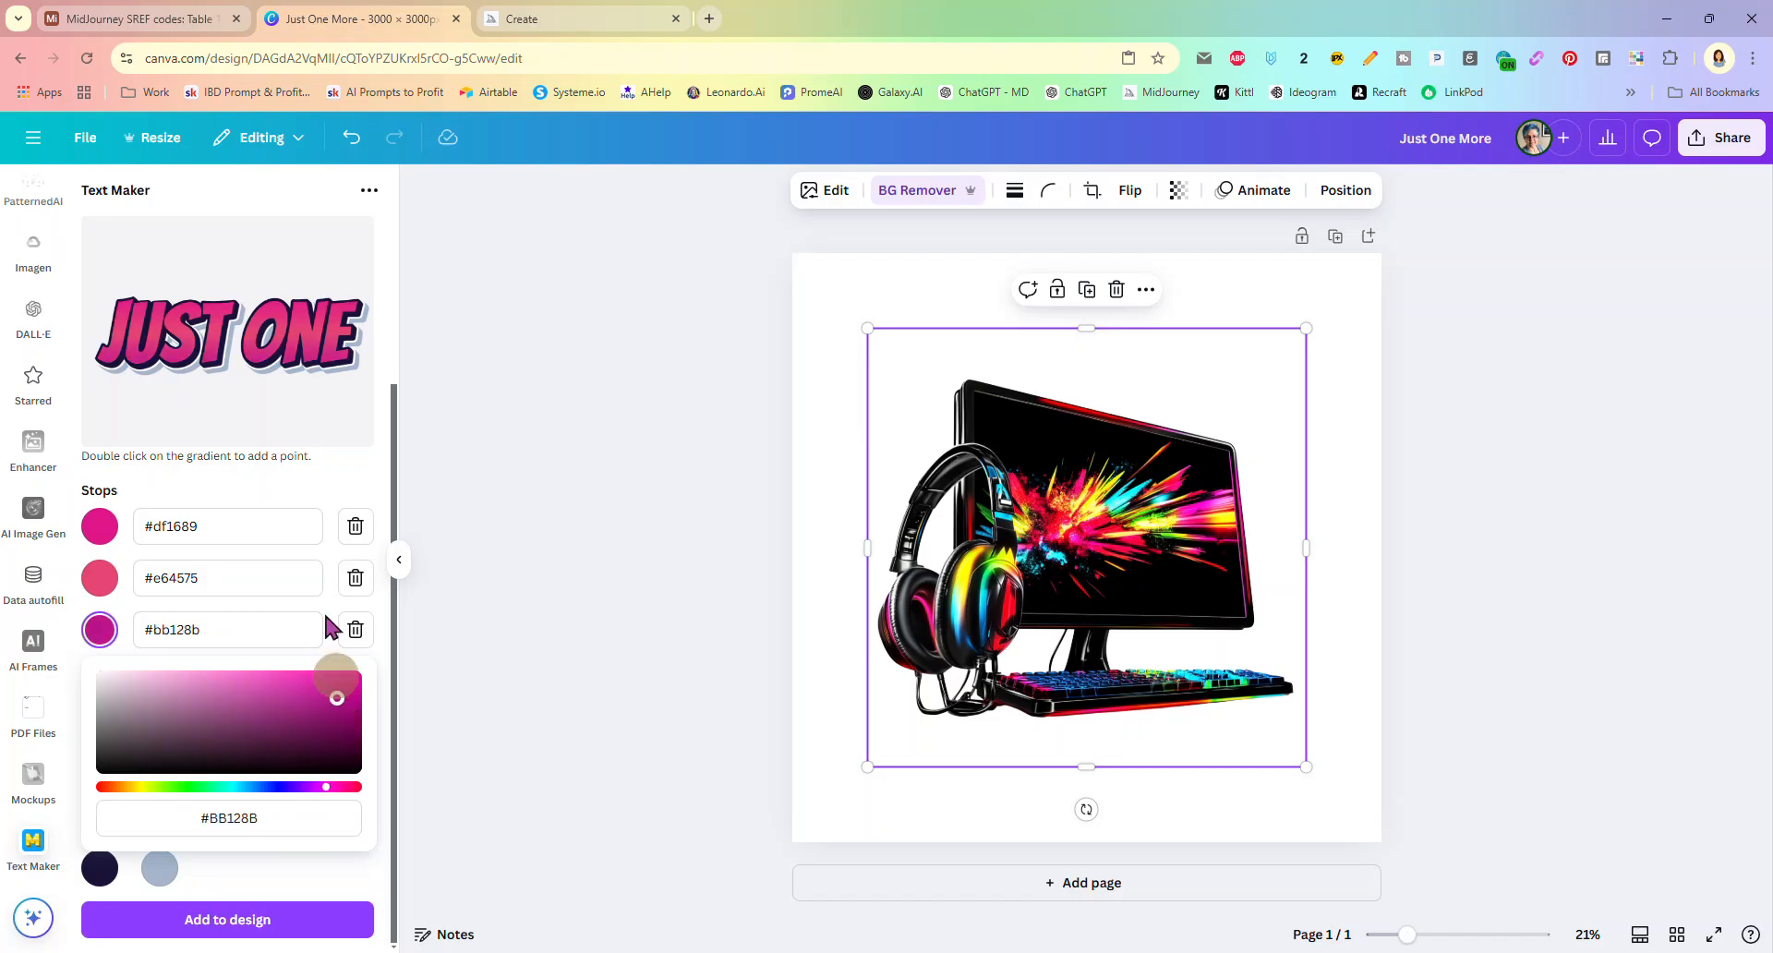
left_click(294, 488)
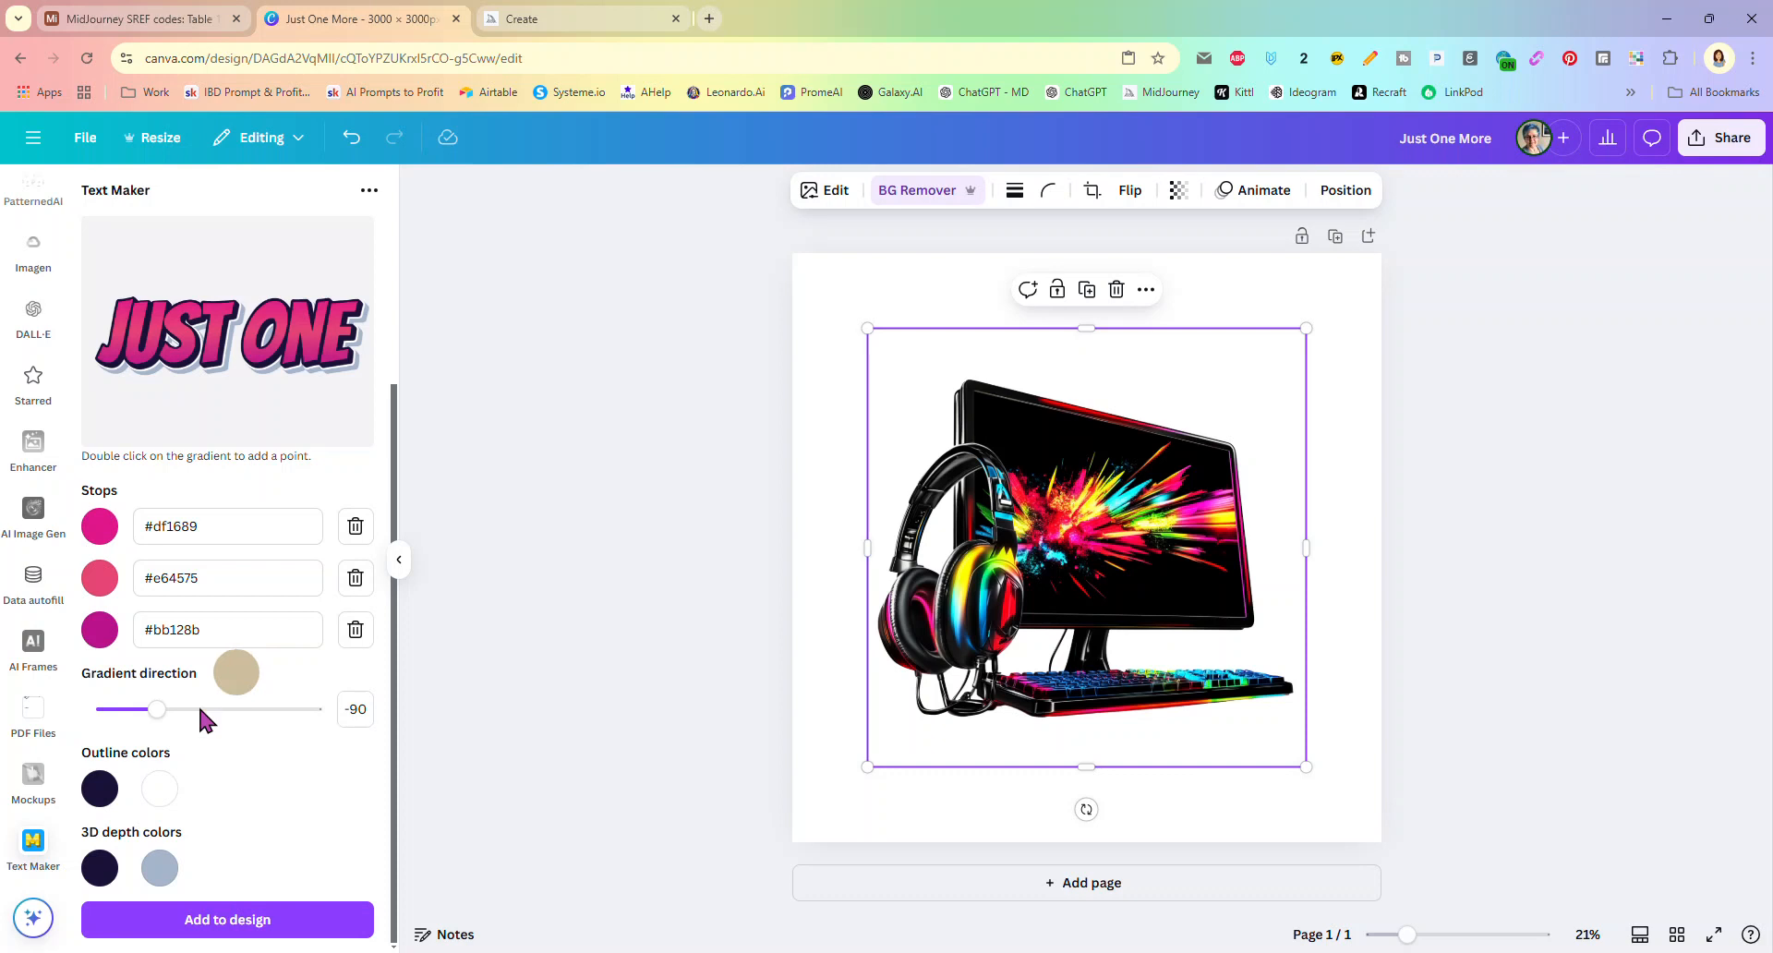
Step: Change the second 3D depth color from blue-grey to a neutral light grey, about #BABCBF
left_click(160, 866)
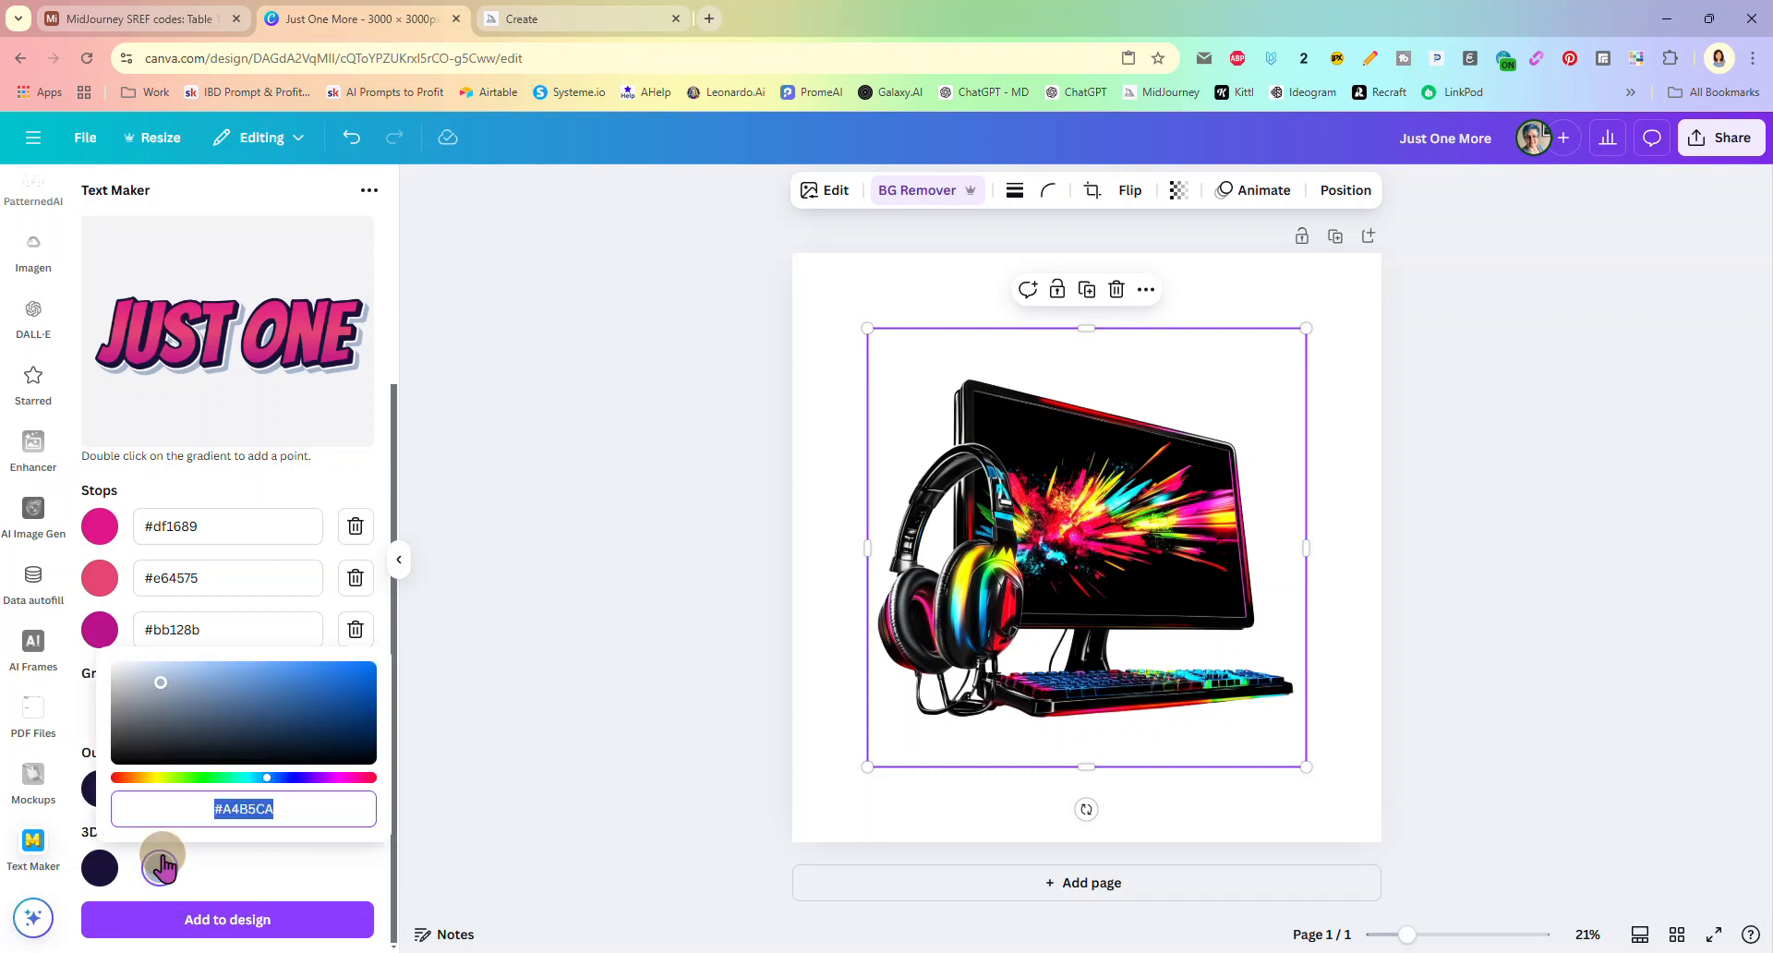
left_click_drag(159, 685, 137, 677)
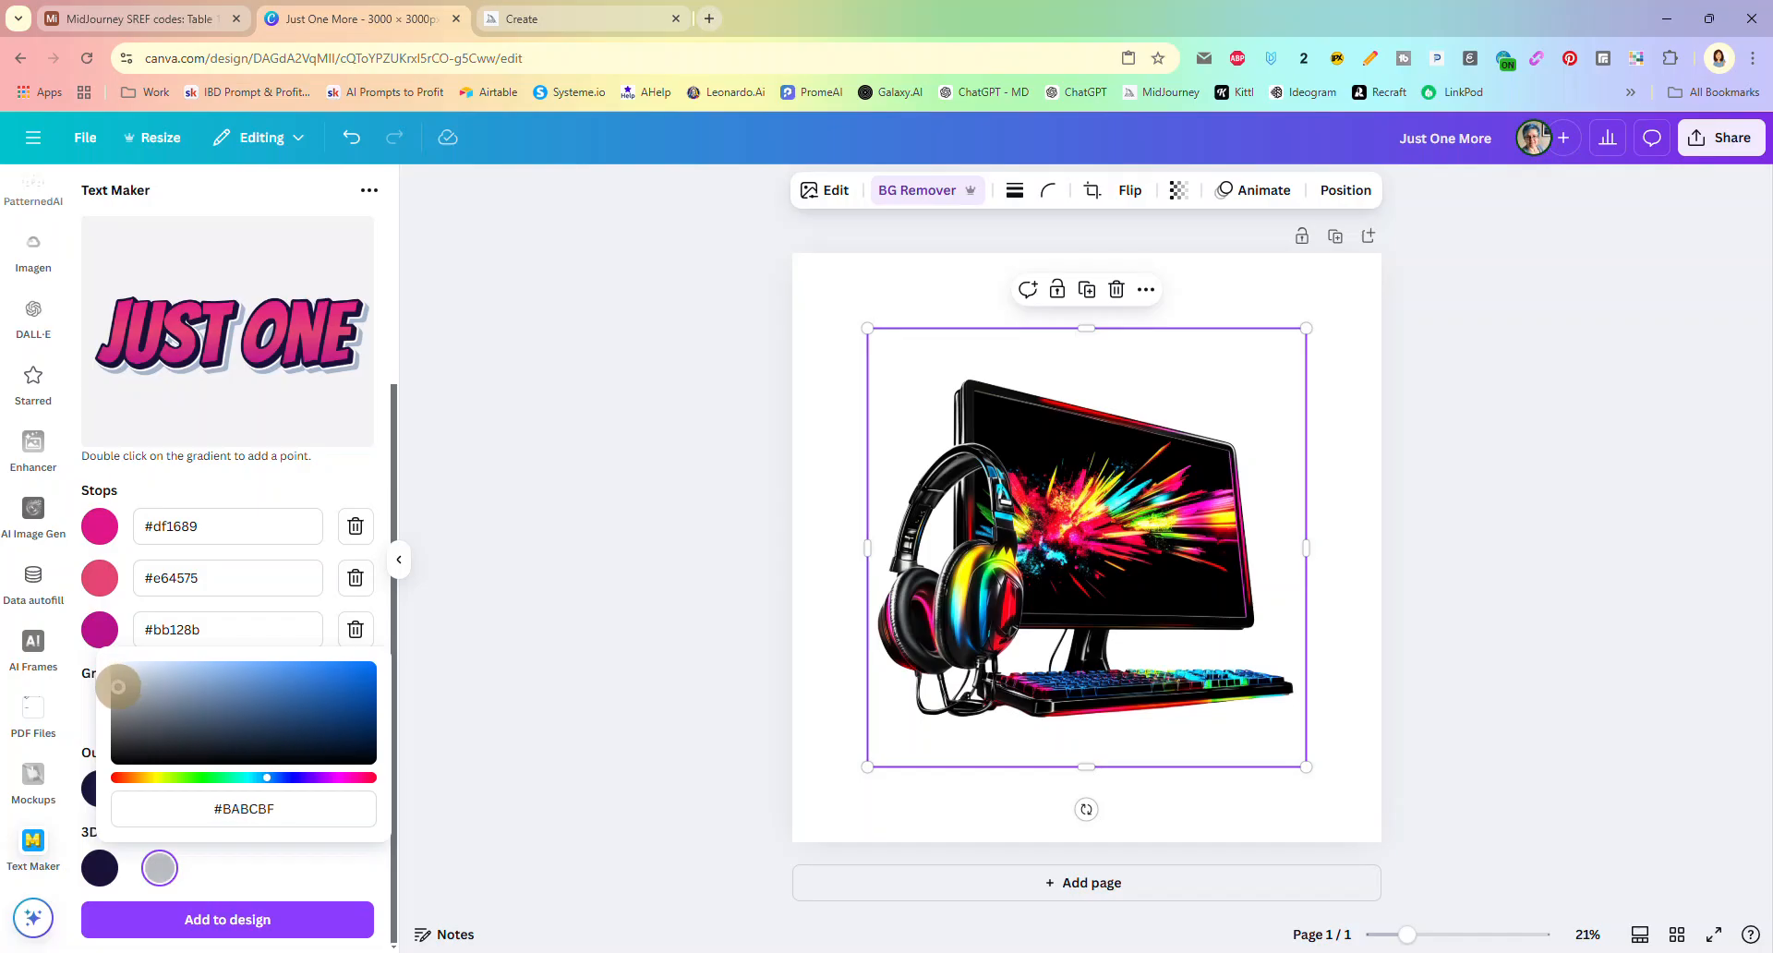
left_click(325, 490)
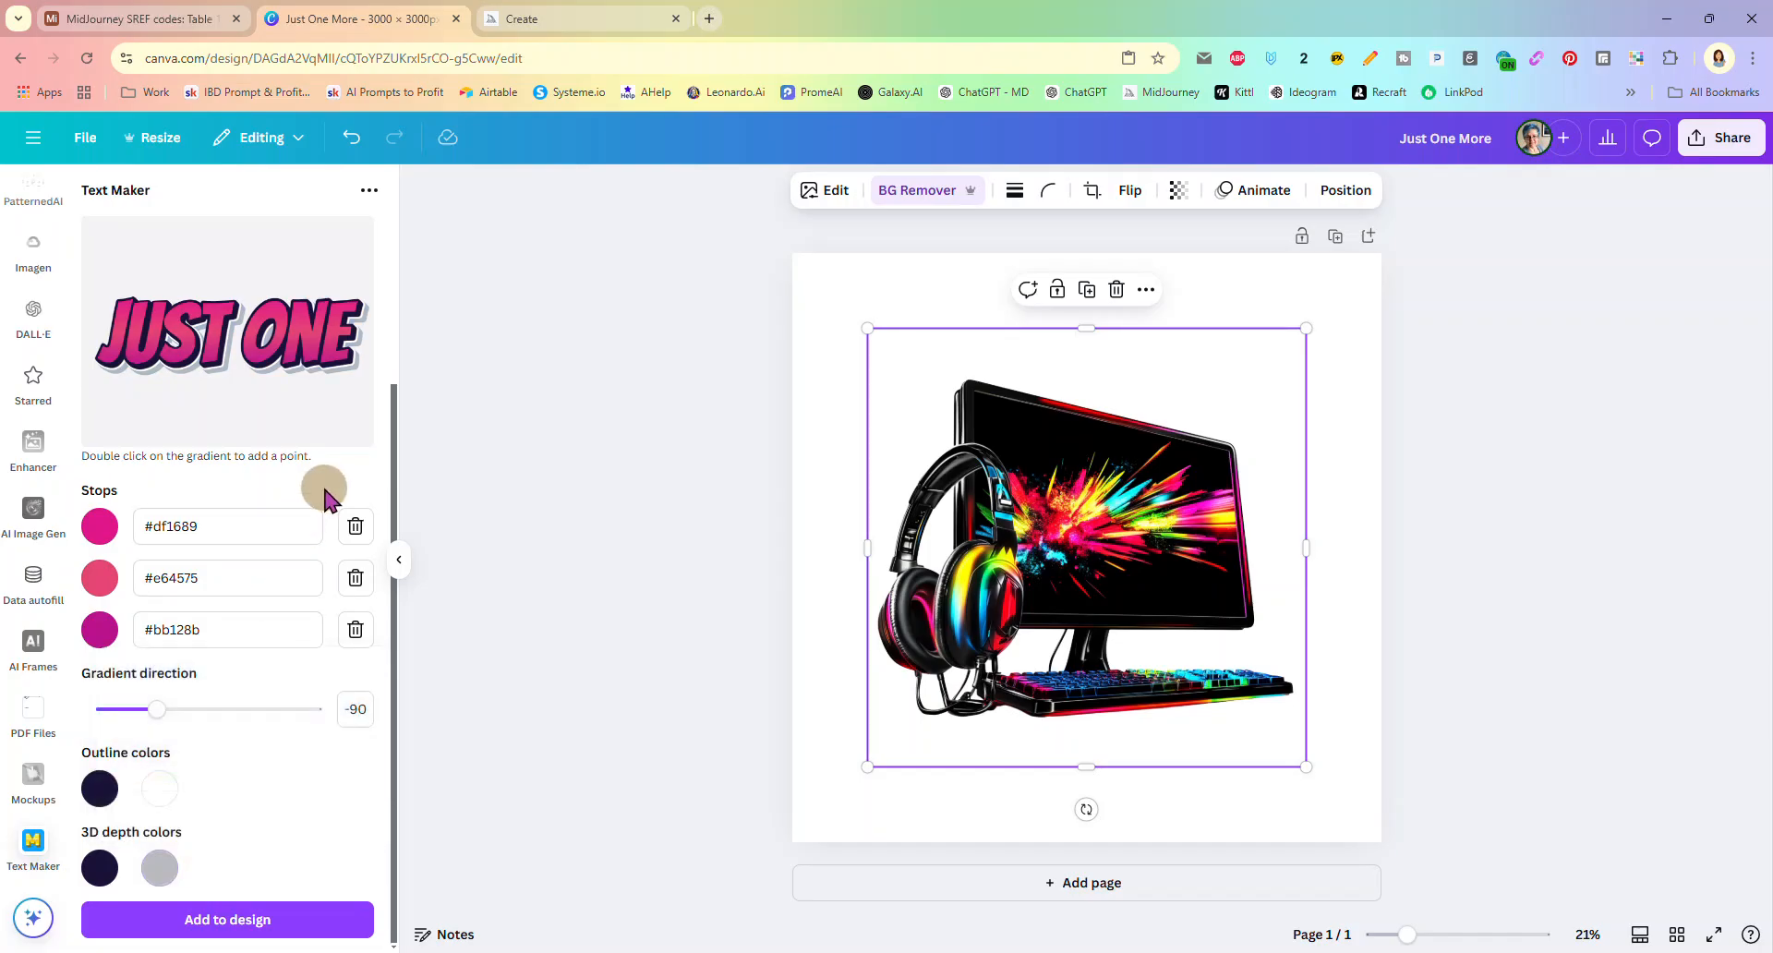
Step: Recolor the second stop of the fill gradient to bright yellow #e4e820
left_click(103, 589)
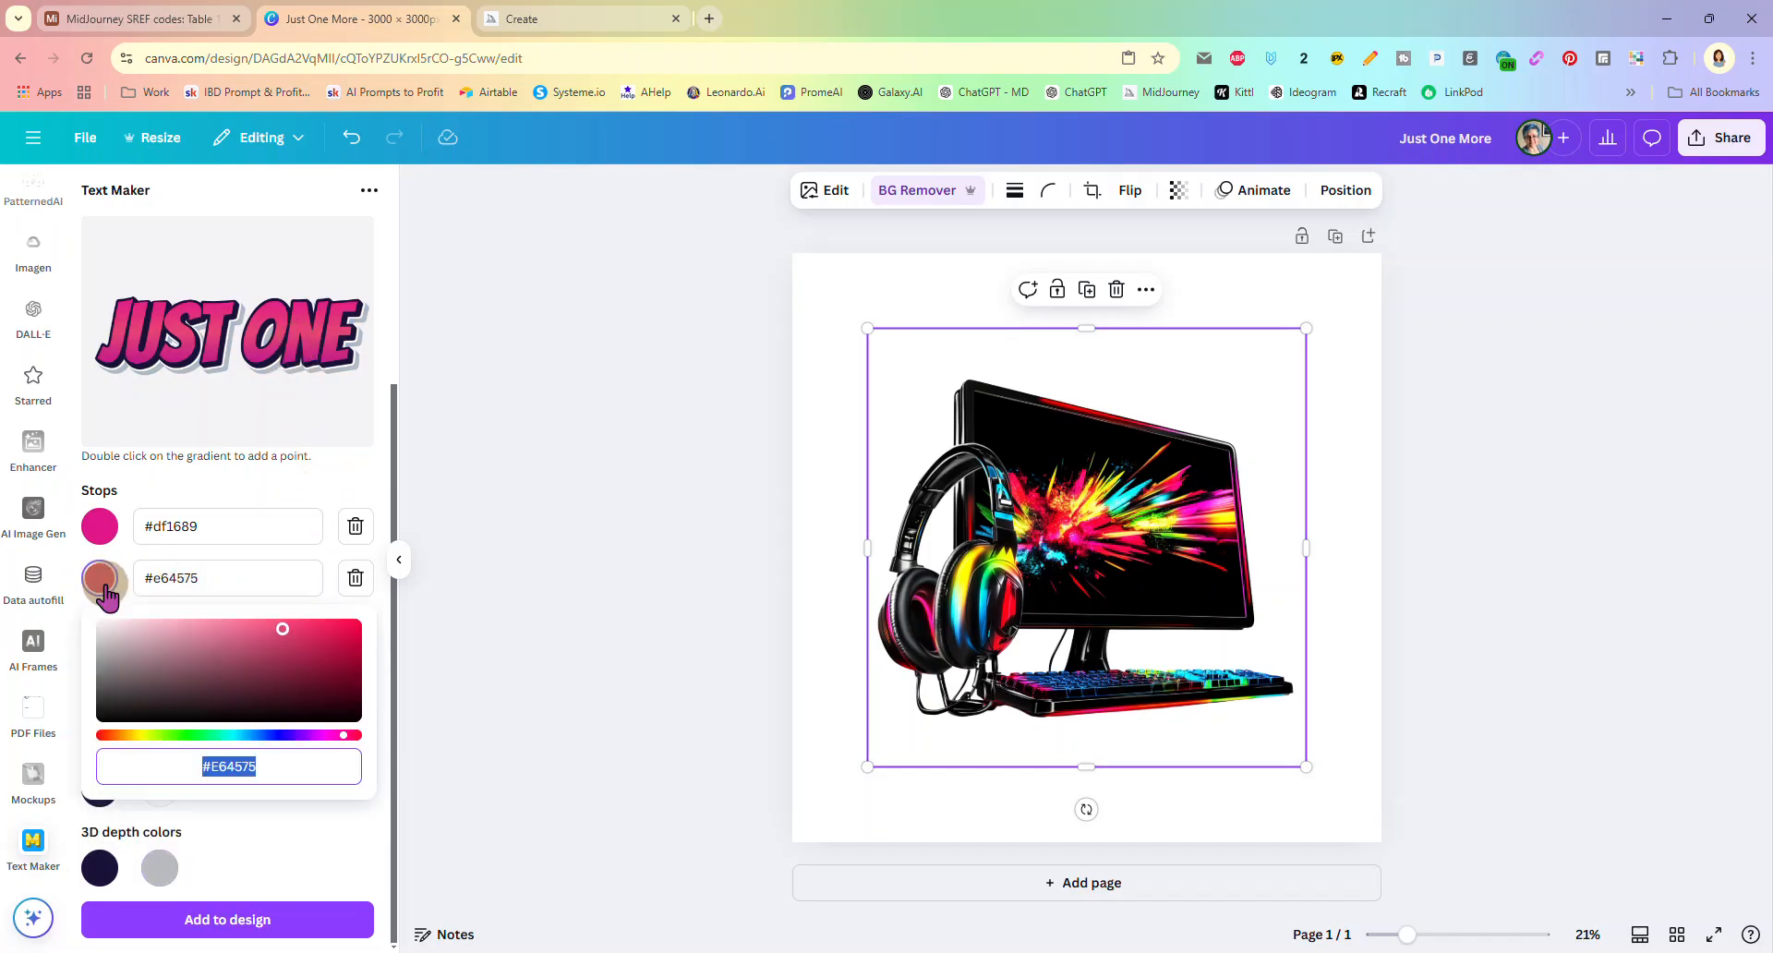
left_click(143, 736)
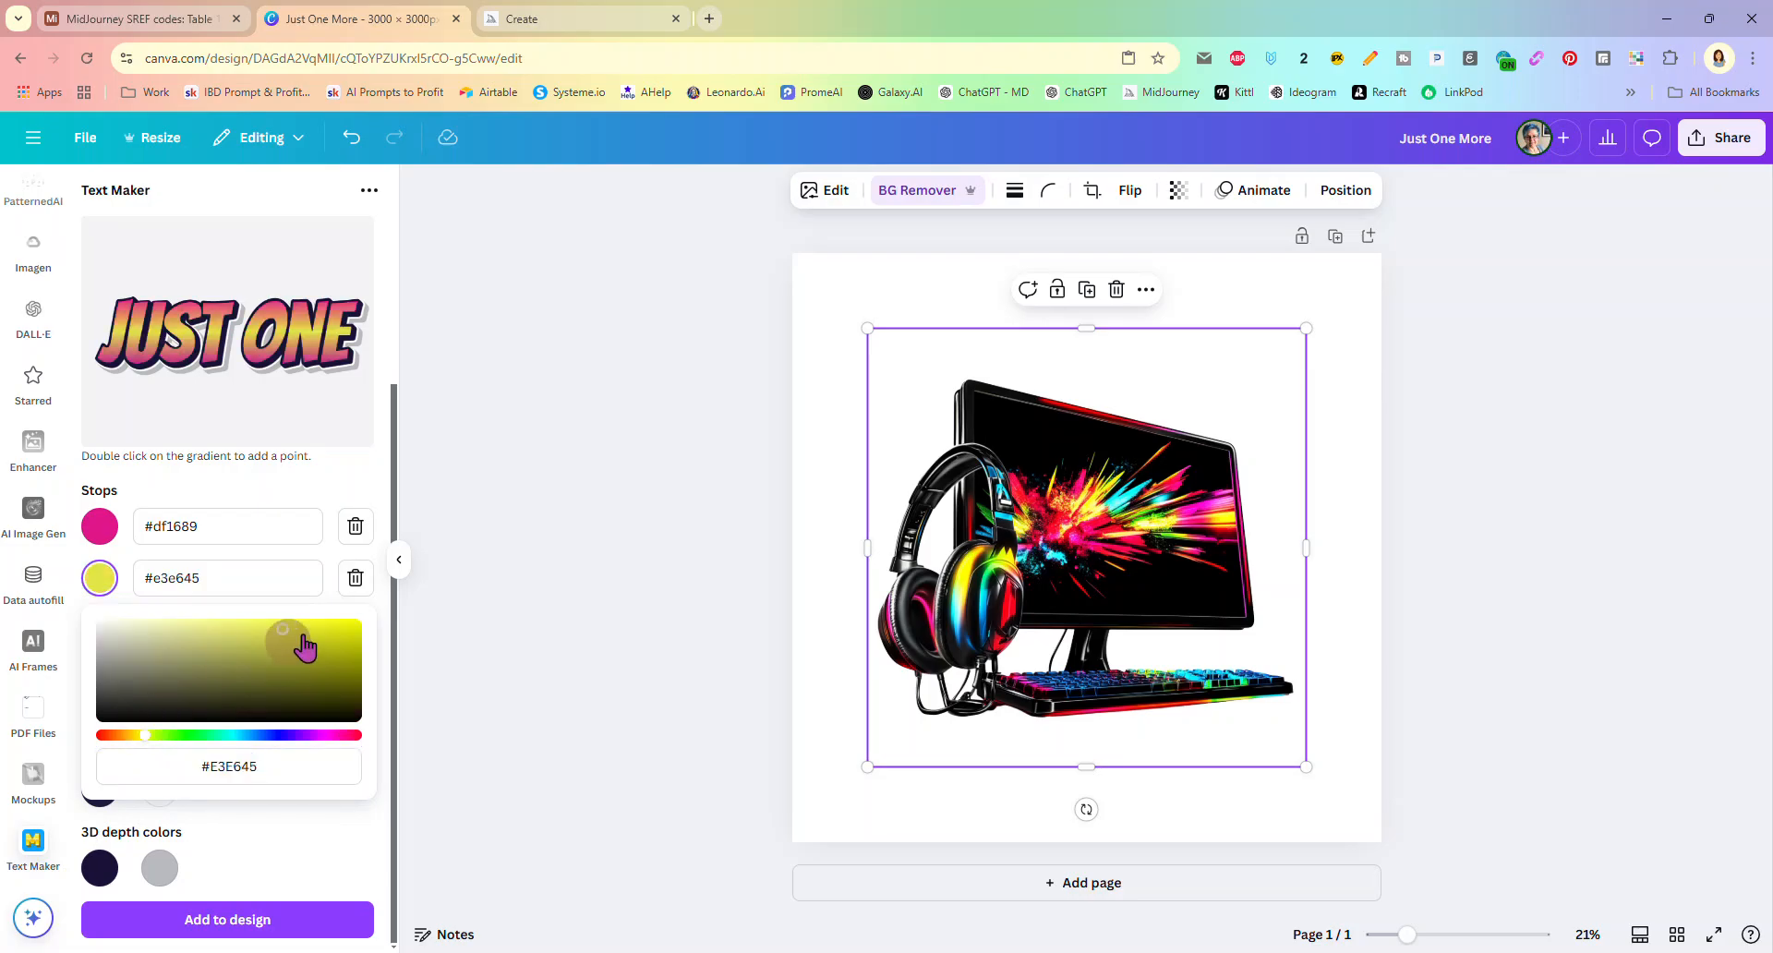
left_click(304, 489)
Step: Recolor the third fill gradient stop to blue #139de1 and set the gradient direction to -81
left_click(102, 632)
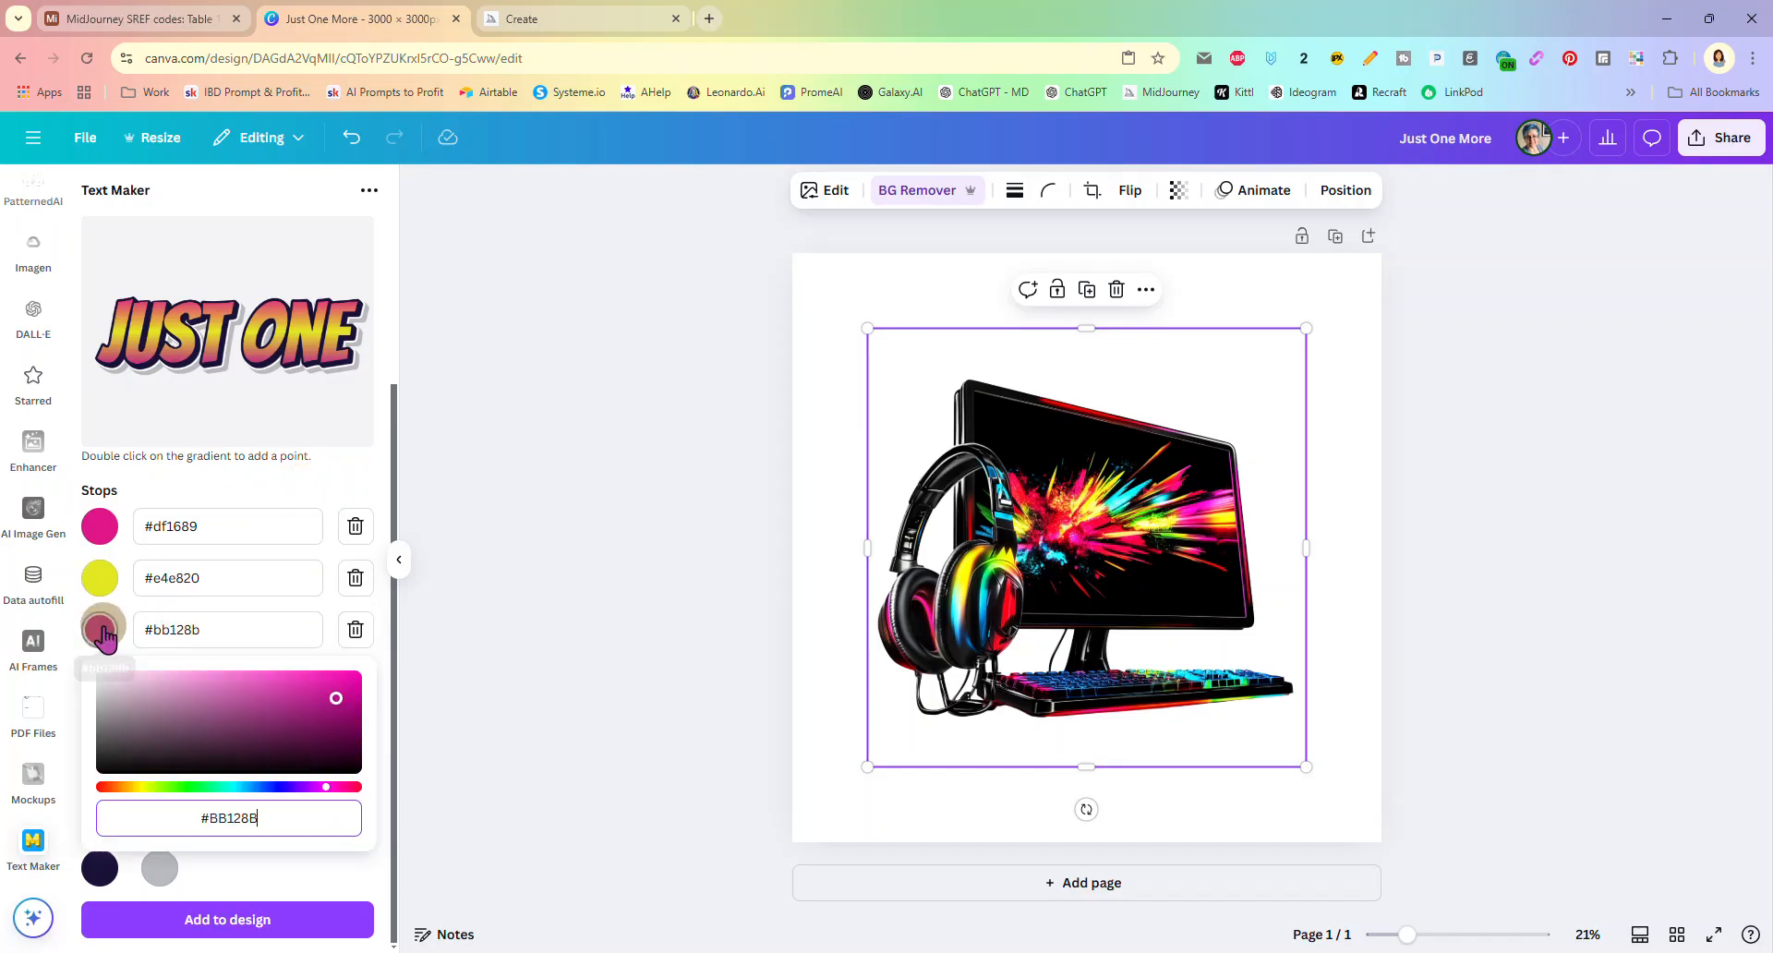
left_click(243, 787)
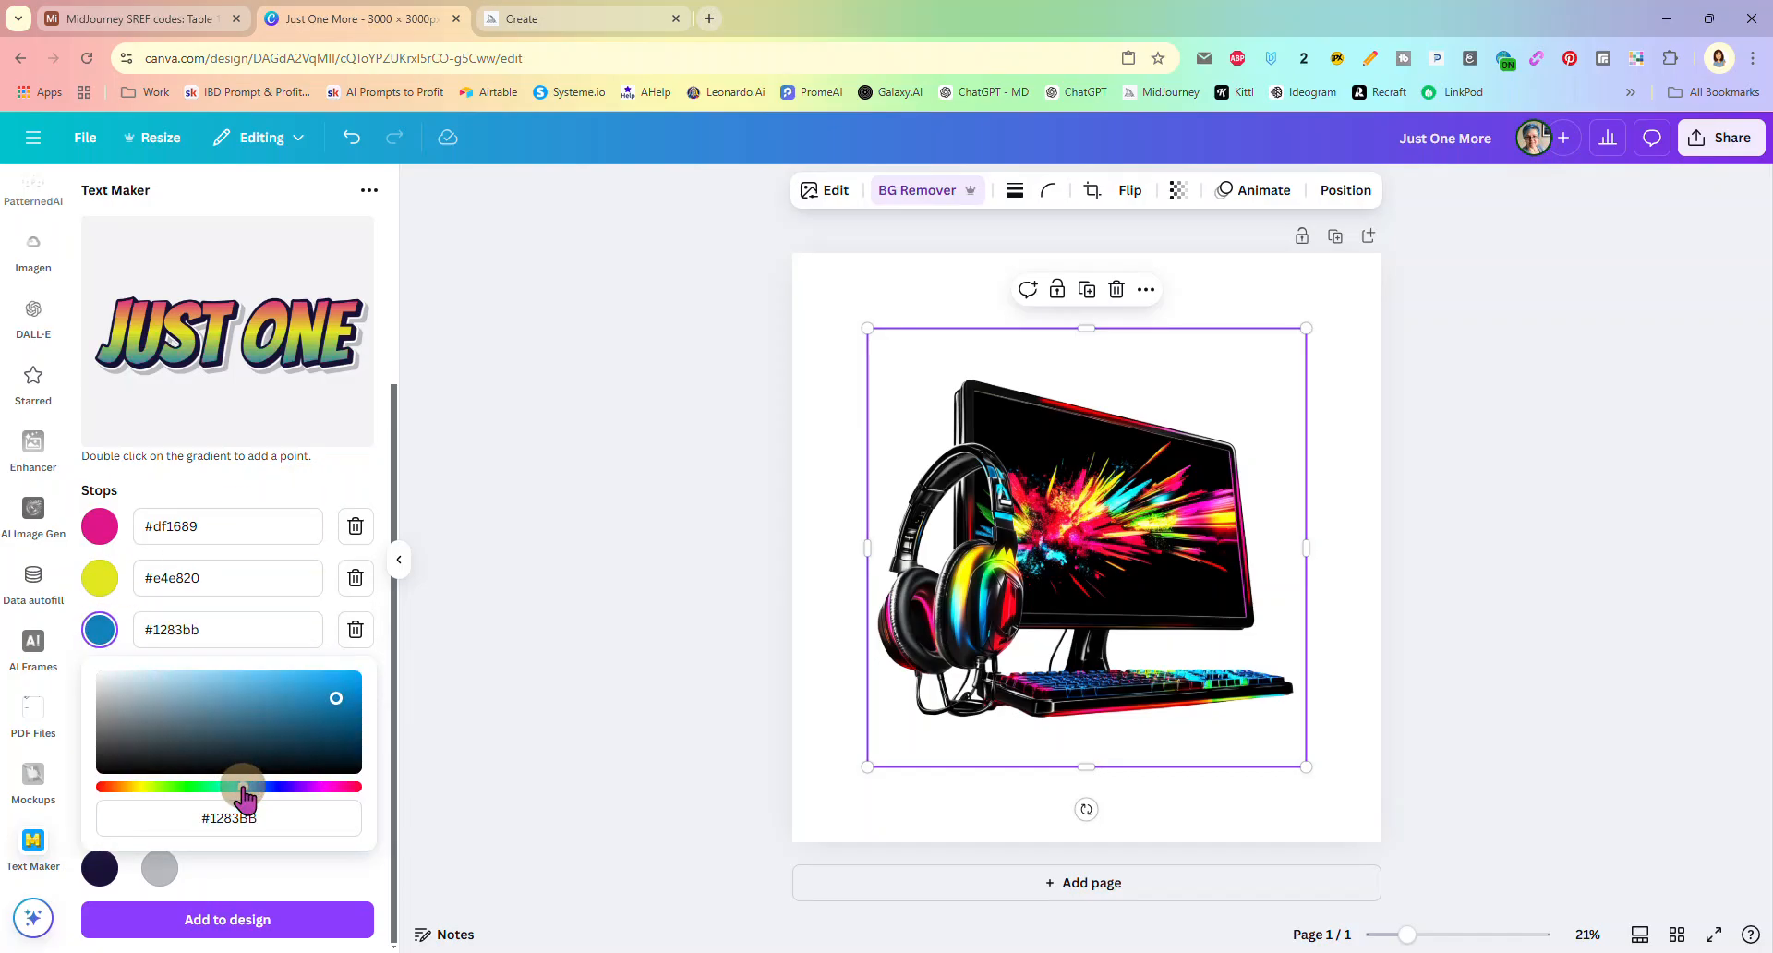
left_click_drag(323, 729, 323, 715)
left_click(335, 688)
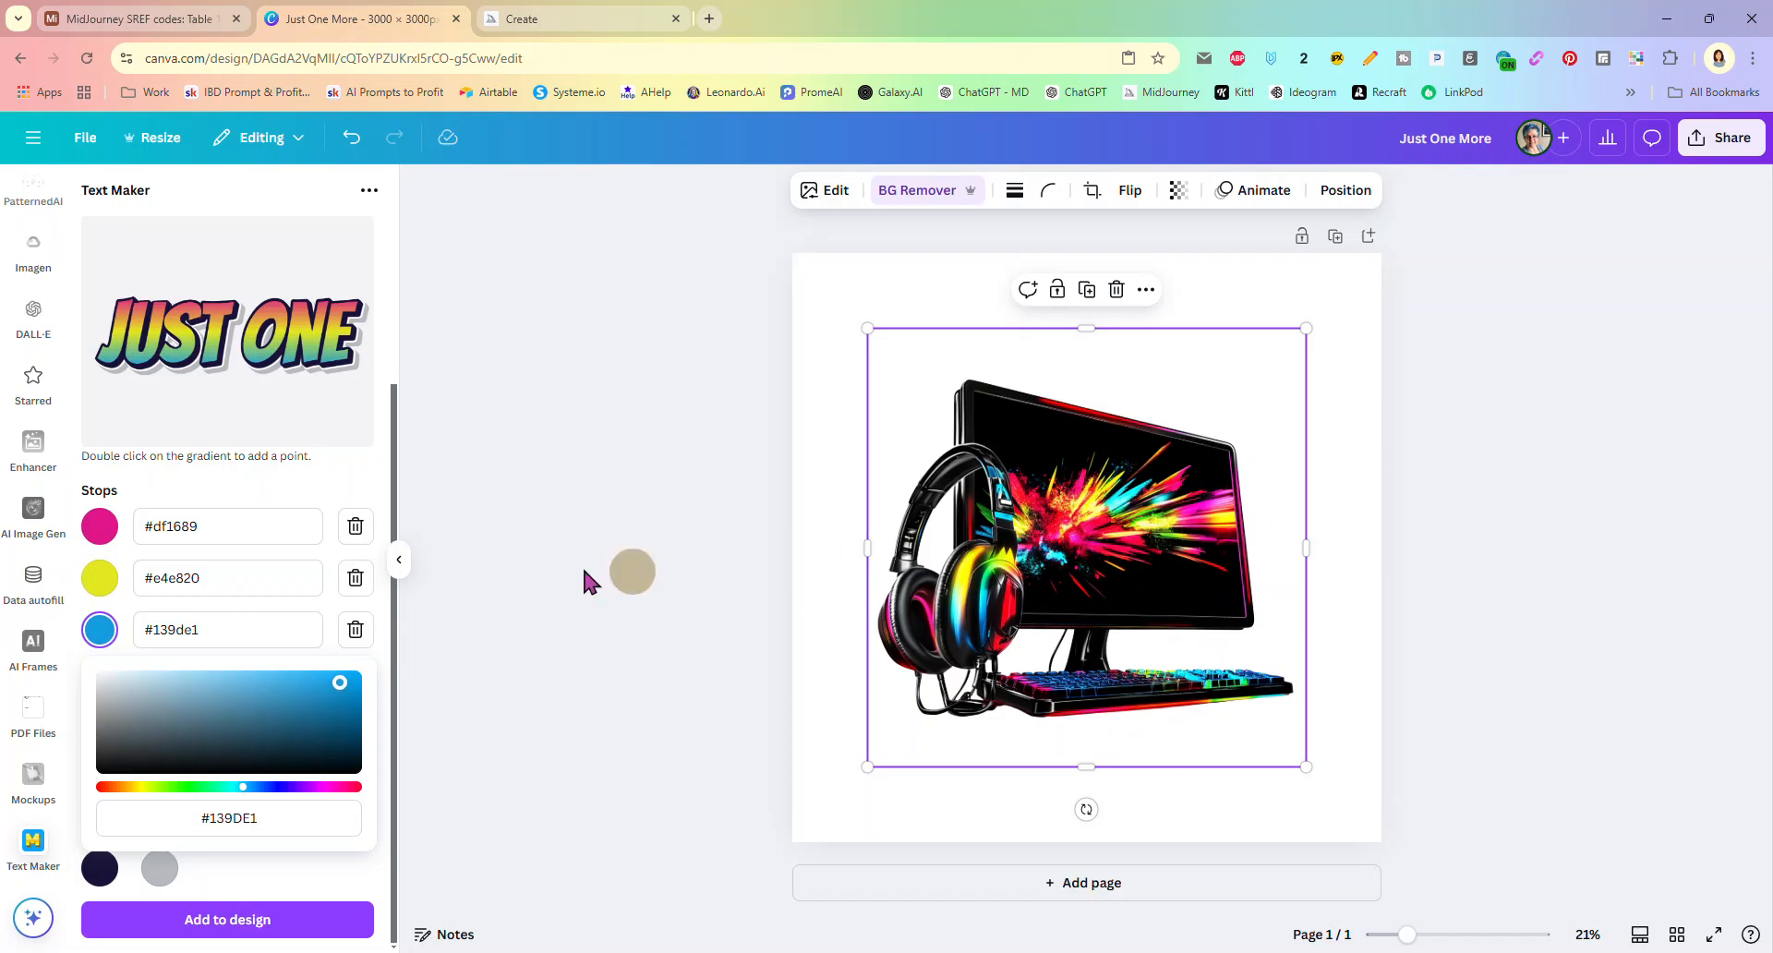
left_click(306, 487)
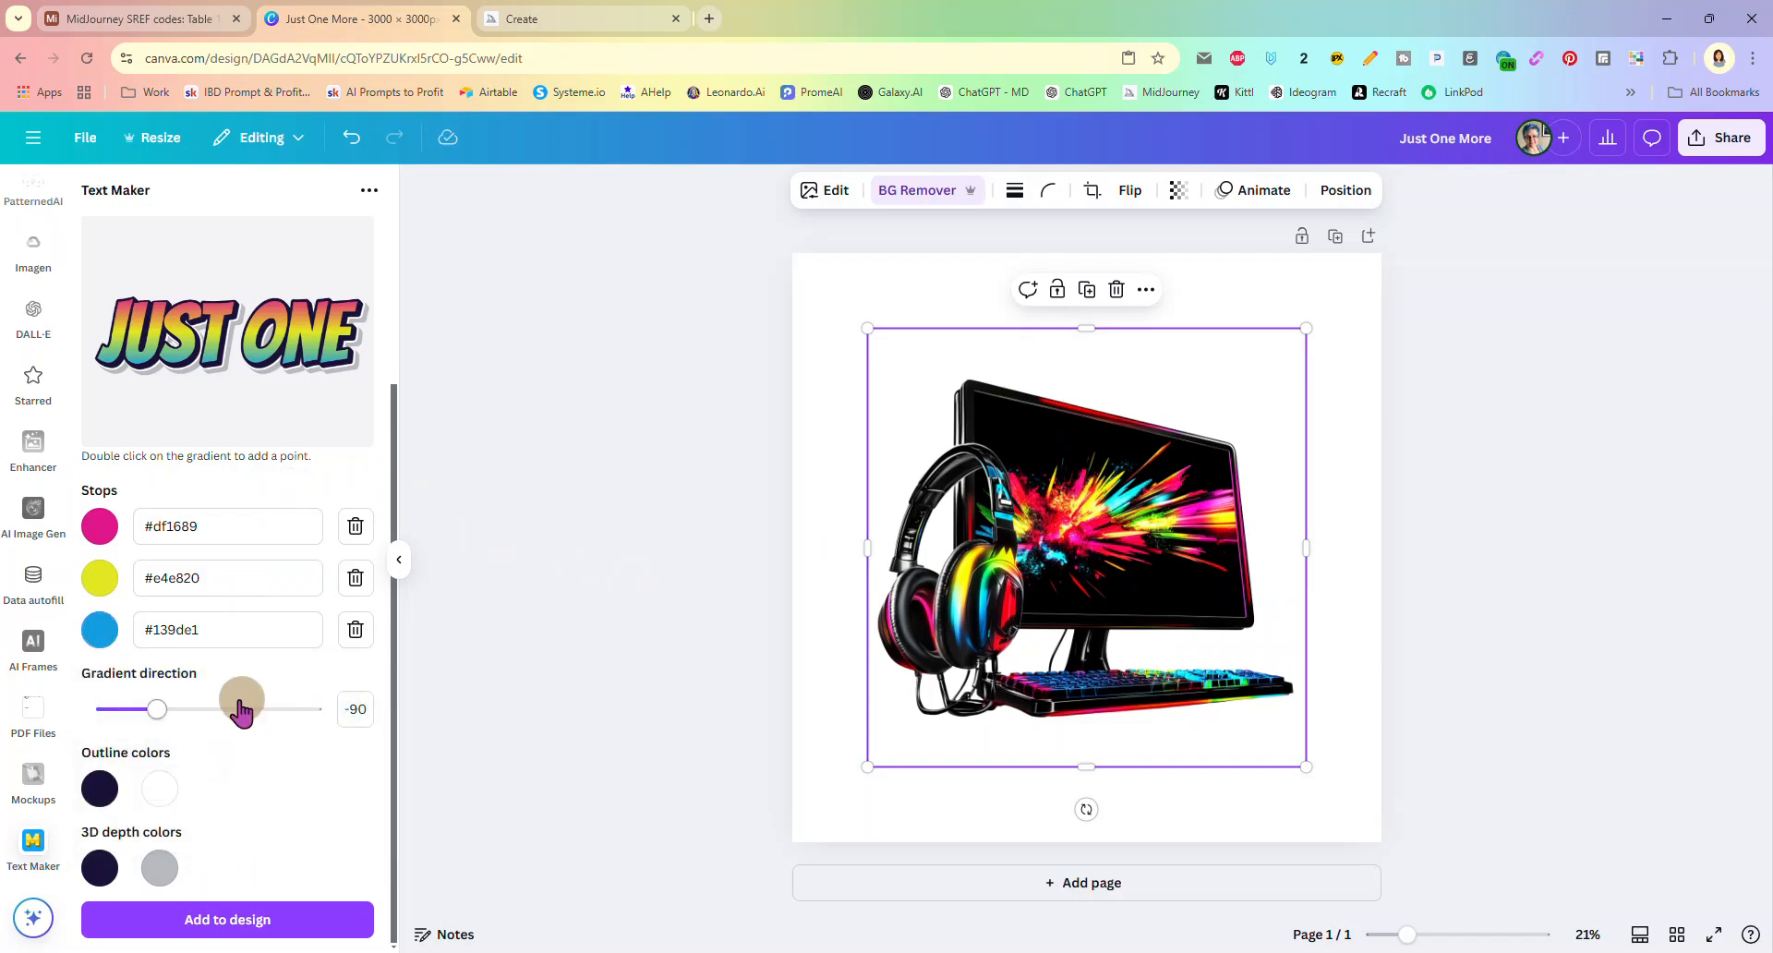
mouse_move(162, 710)
left_mouse_down()
mouse_move(194, 720)
mouse_move(127, 719)
mouse_move(185, 723)
mouse_move(166, 725)
left_mouse_up()
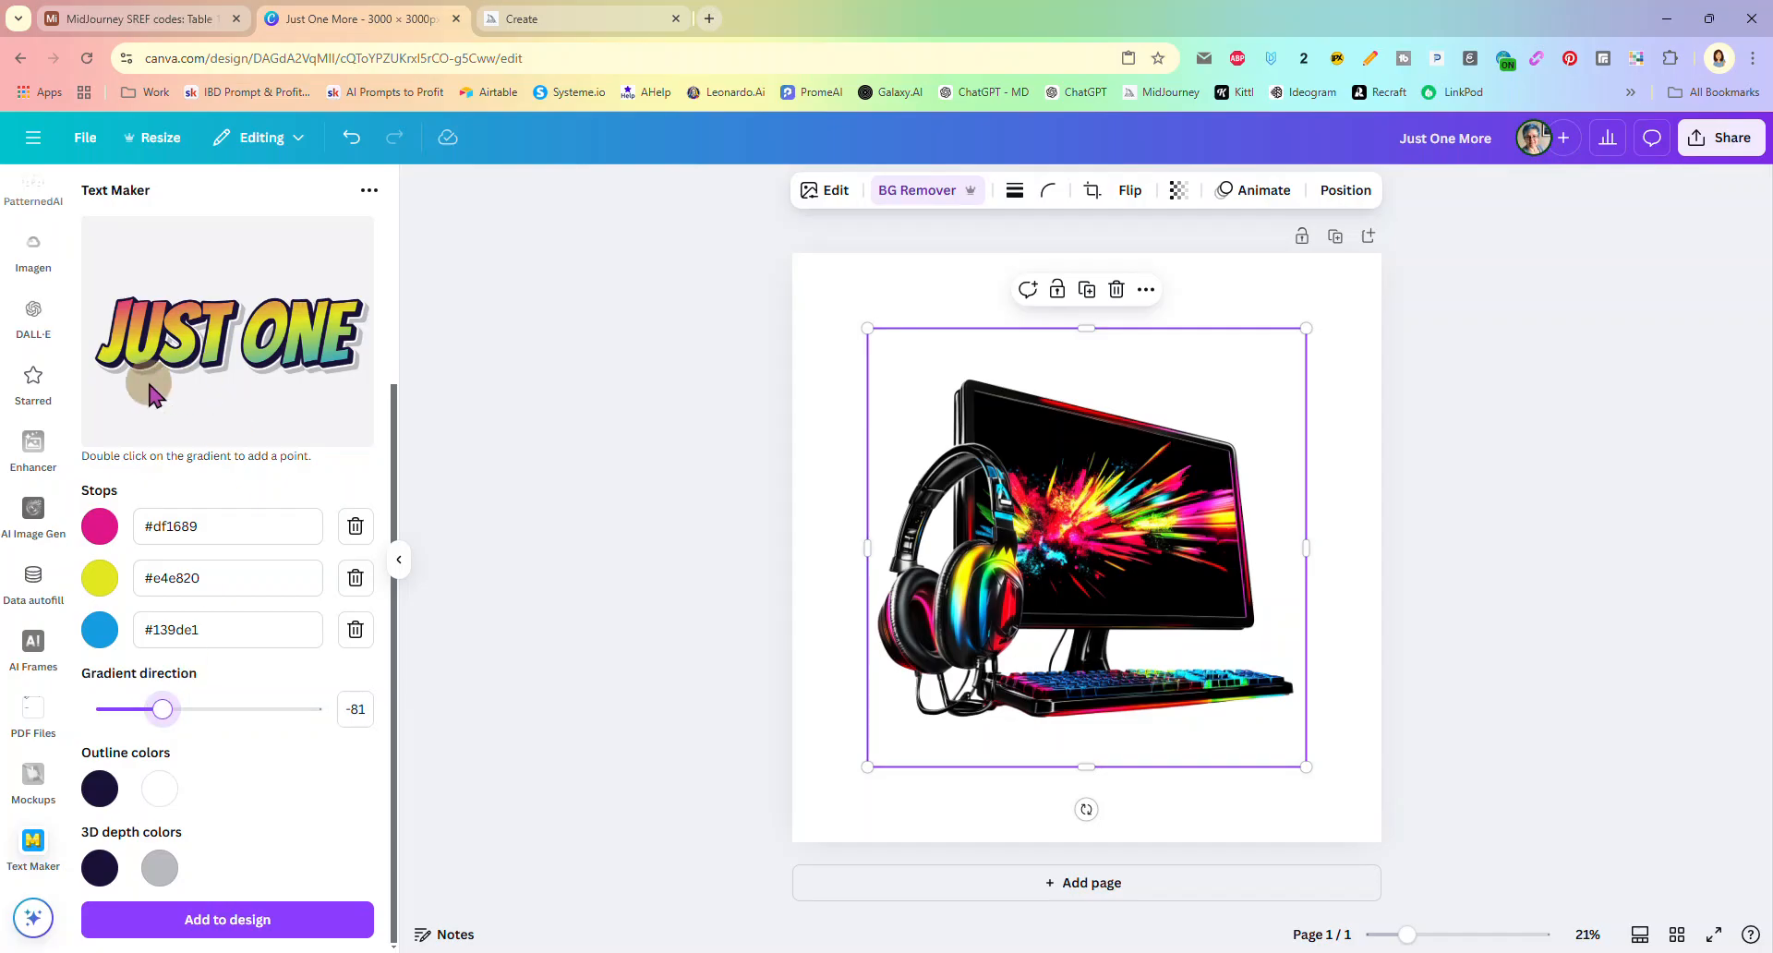
Step: Add the "Just One" text to the design at Medium quality and move it just above the computer image
left_click(258, 918)
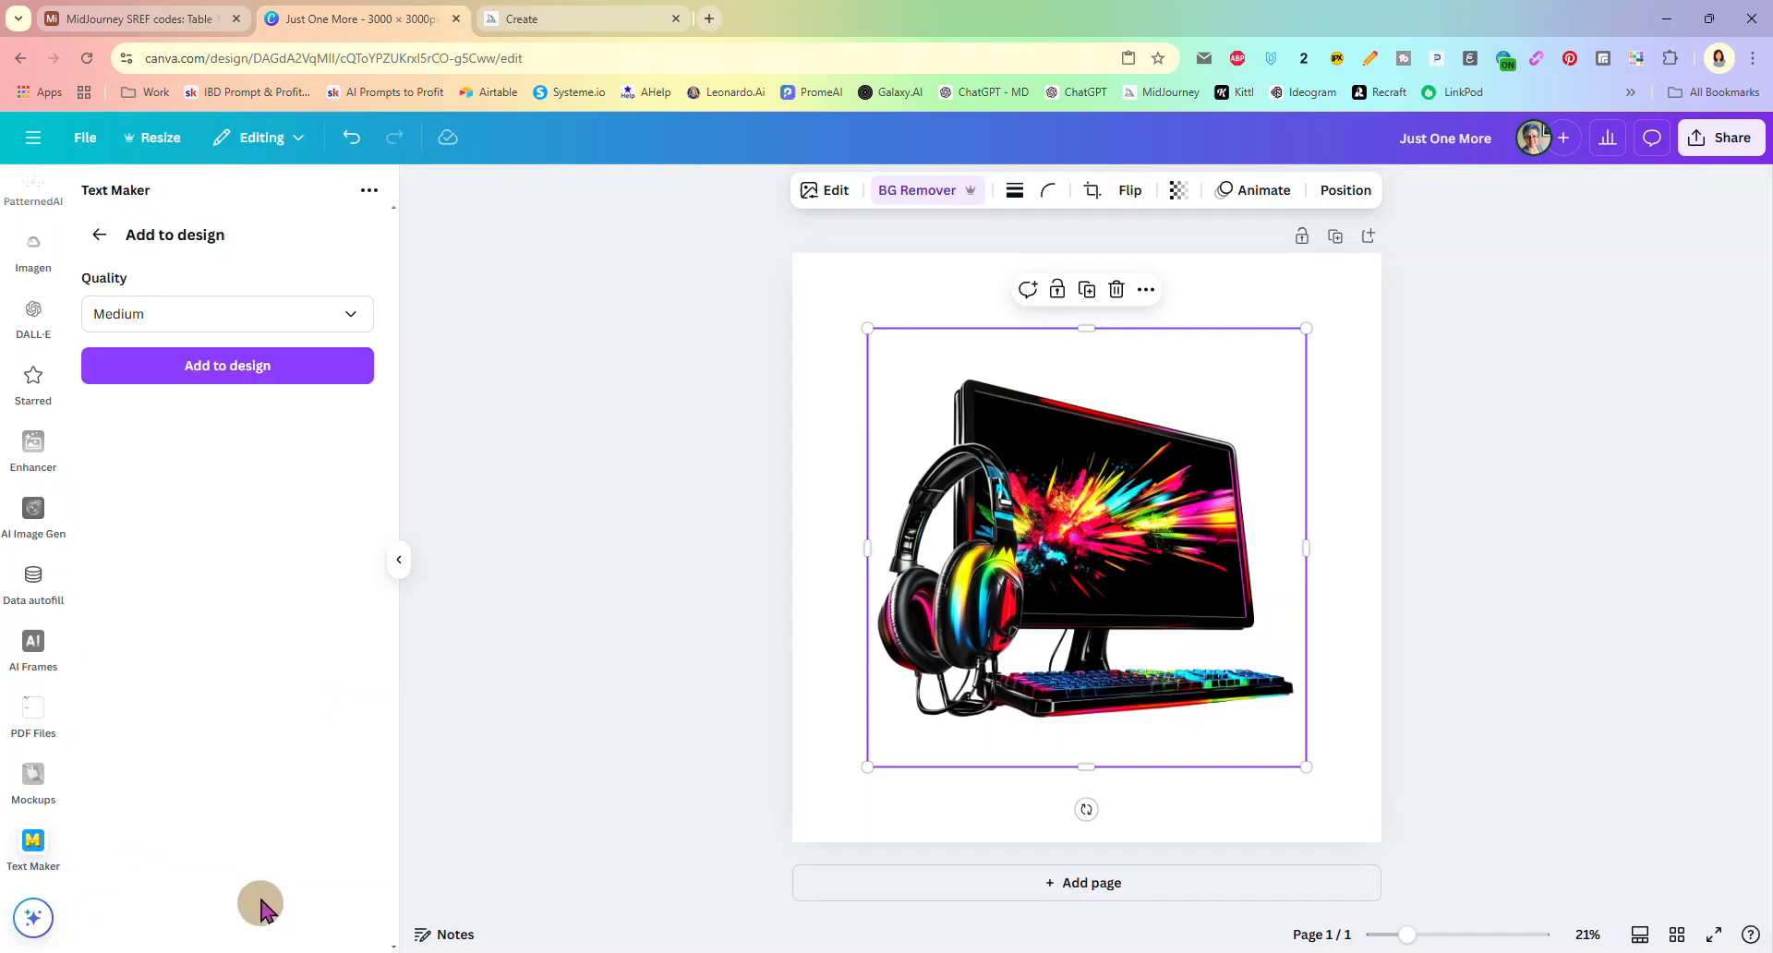
left_click(257, 364)
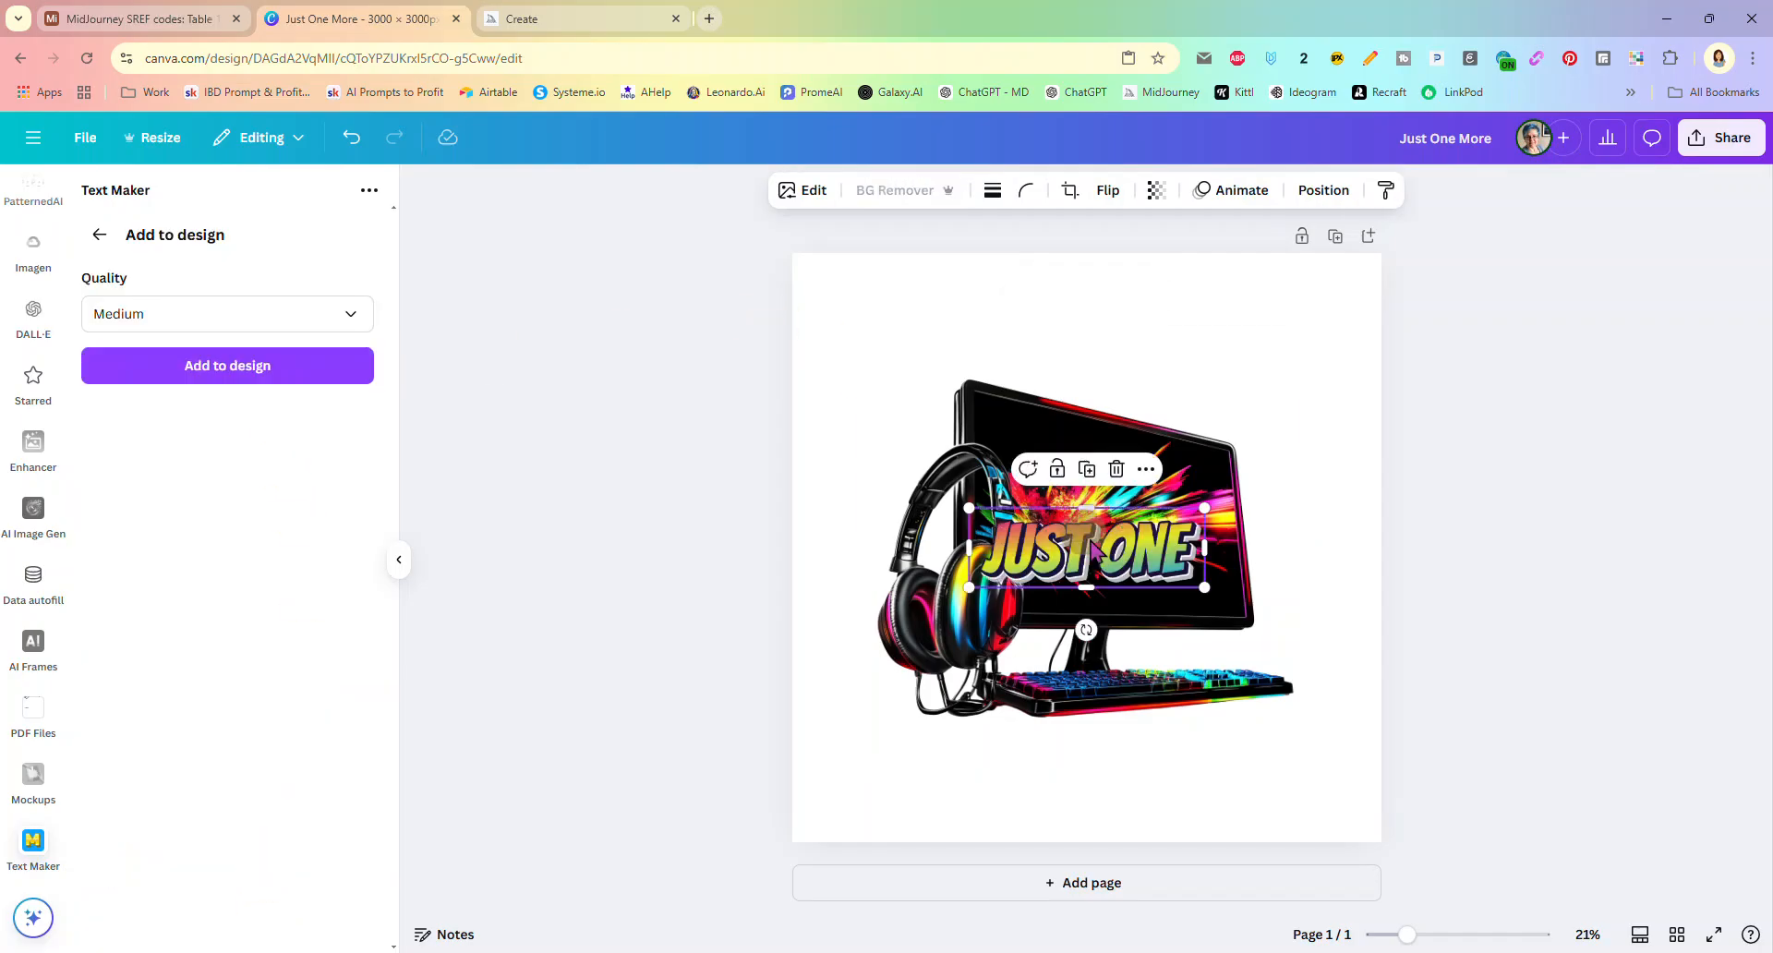
left_click_drag(1093, 563, 1084, 355)
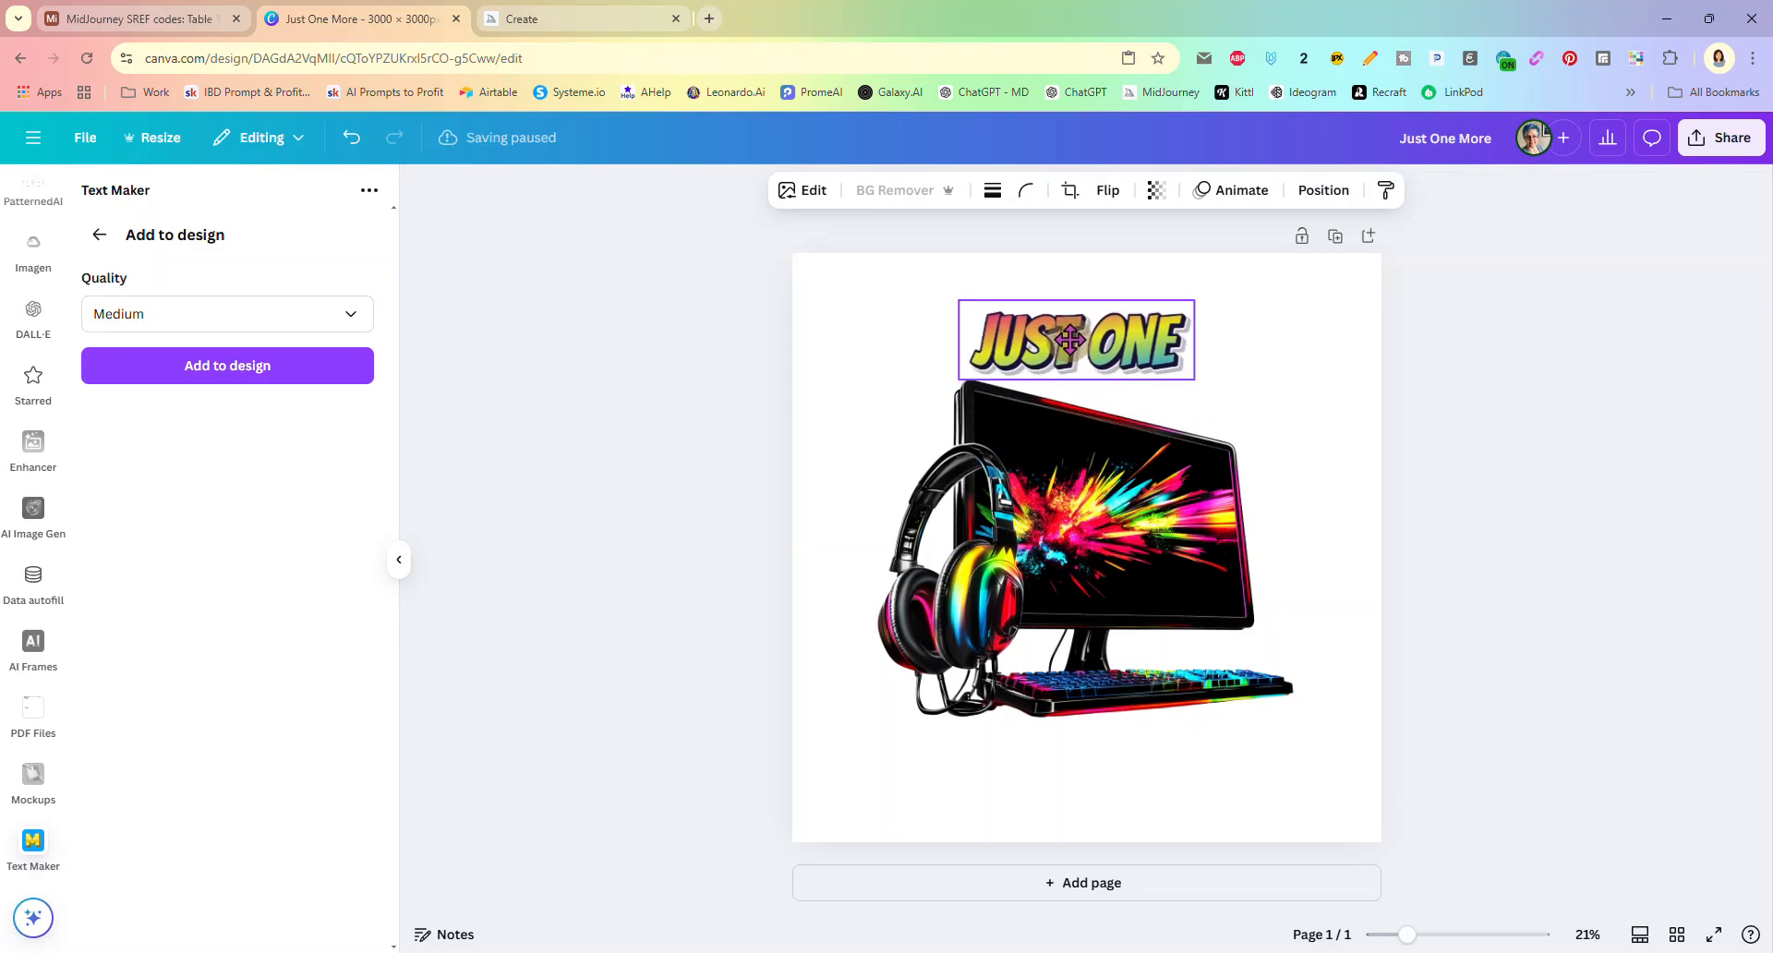
left_click(99, 234)
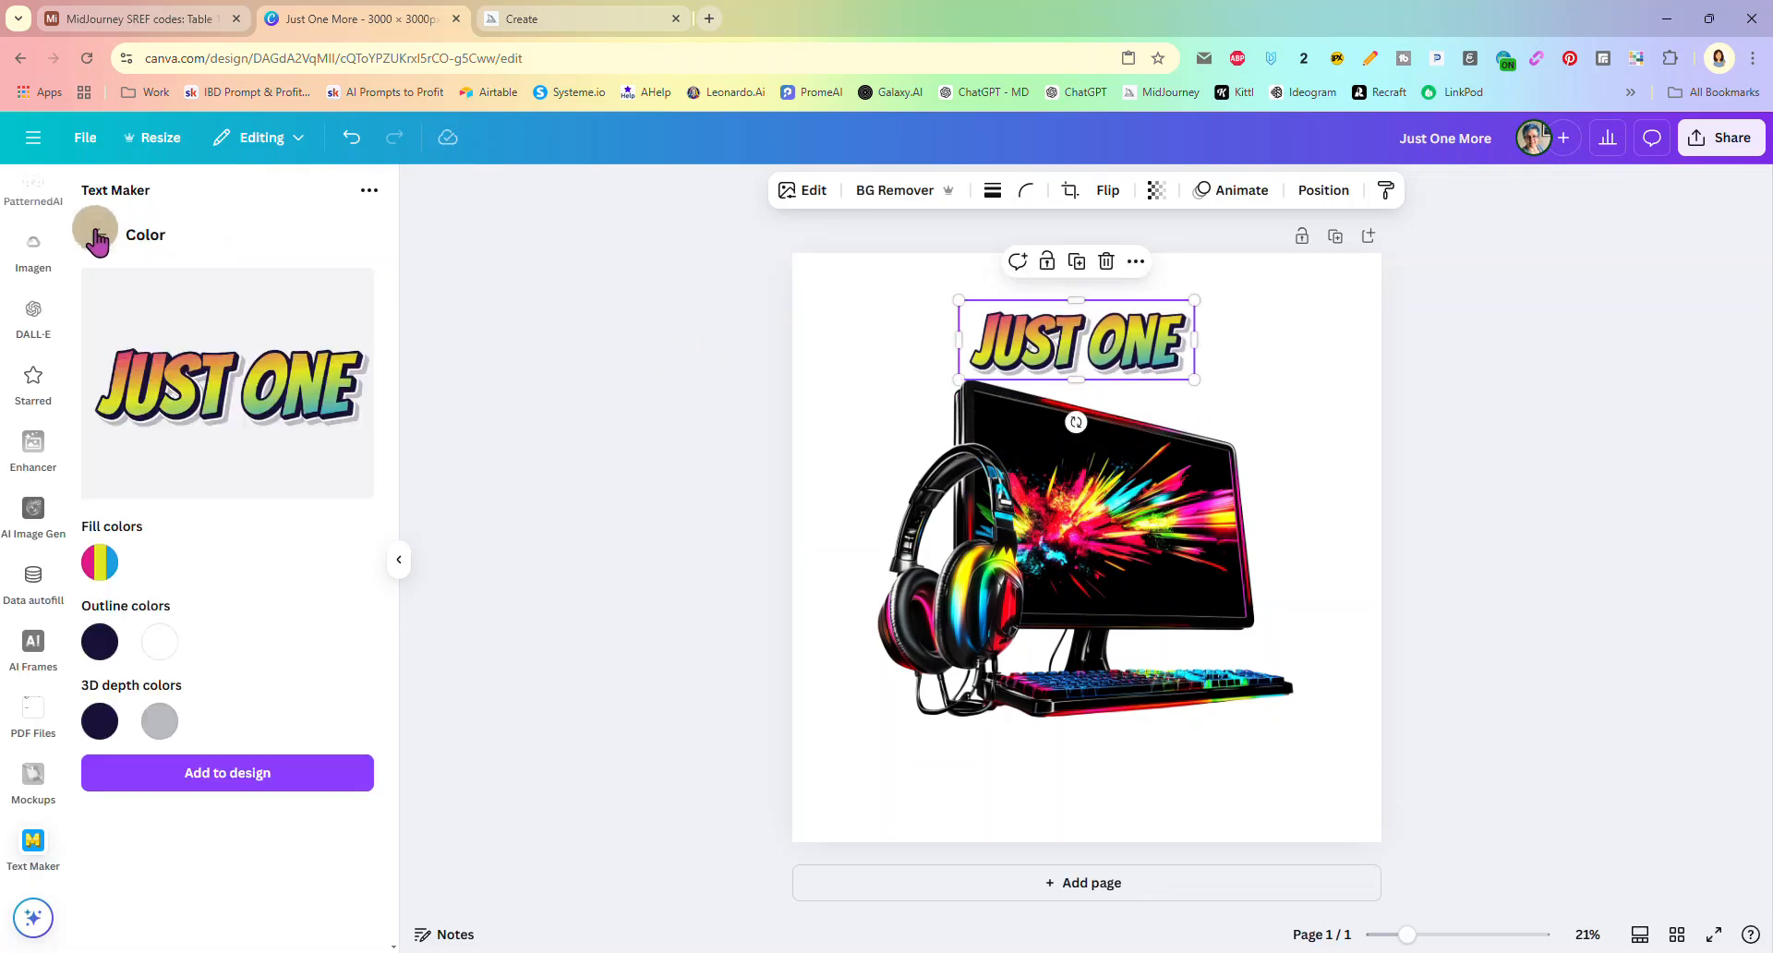
Step: Replace the Text Maker wording "Just One" with "More Game", keeping the same styling
left_click(99, 235)
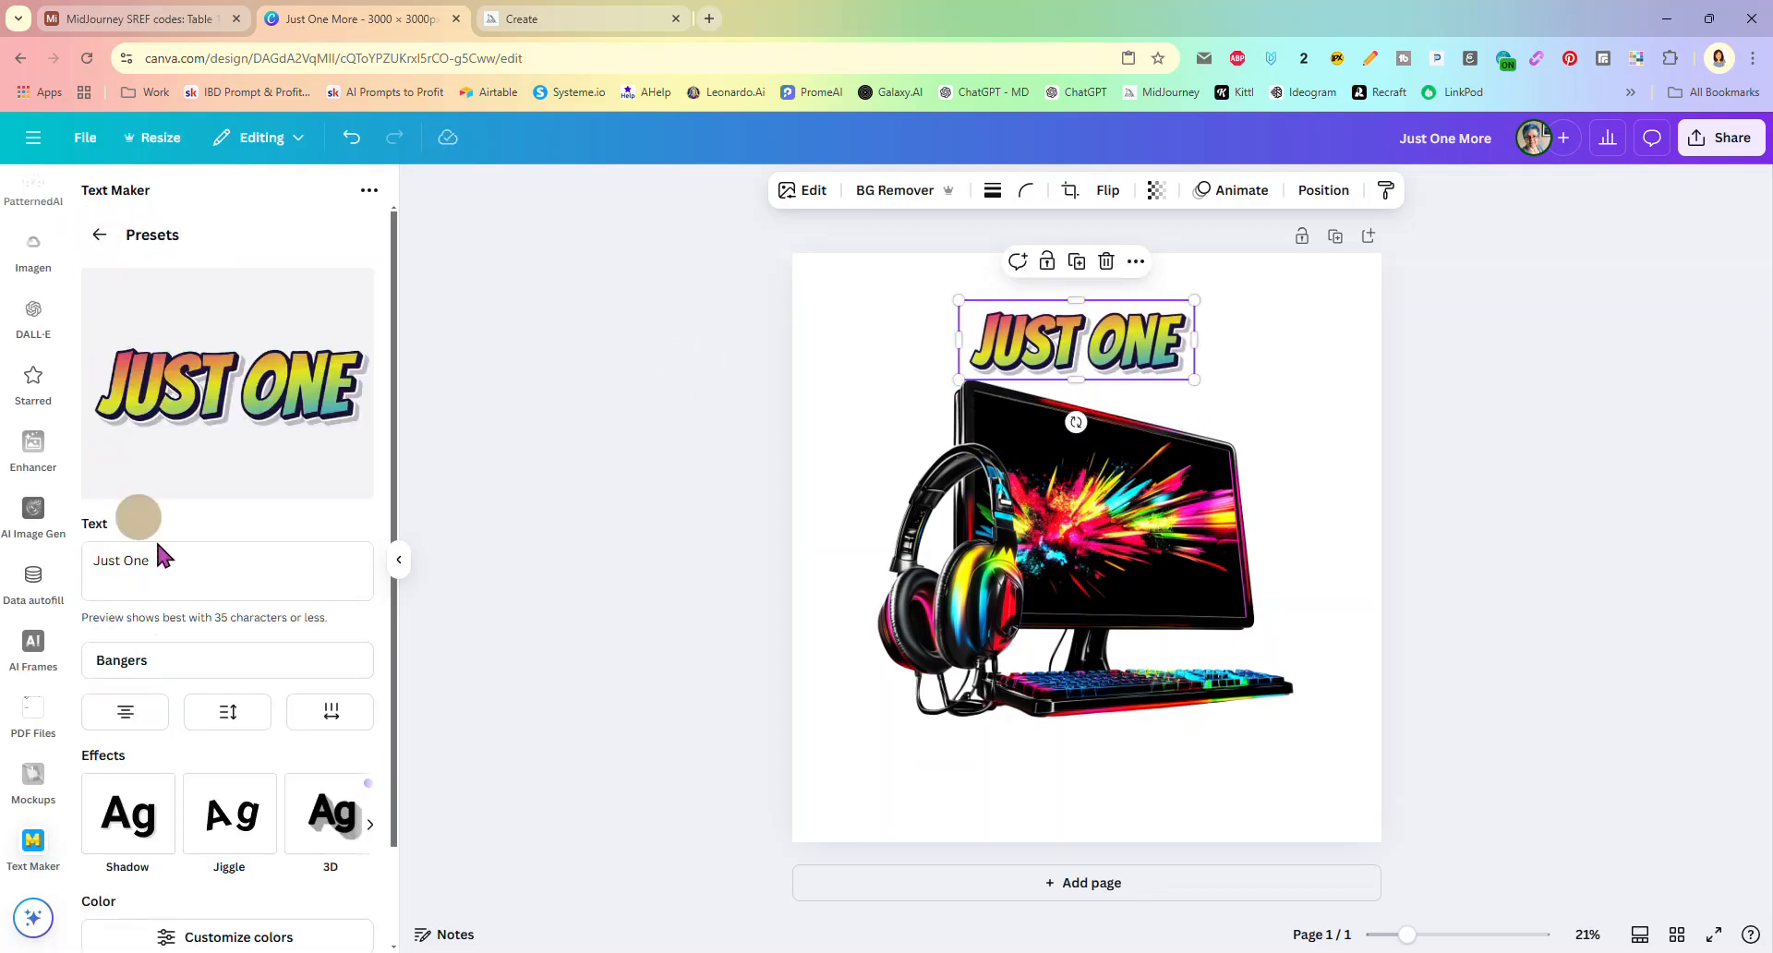
double_click(198, 561)
type("More Game")
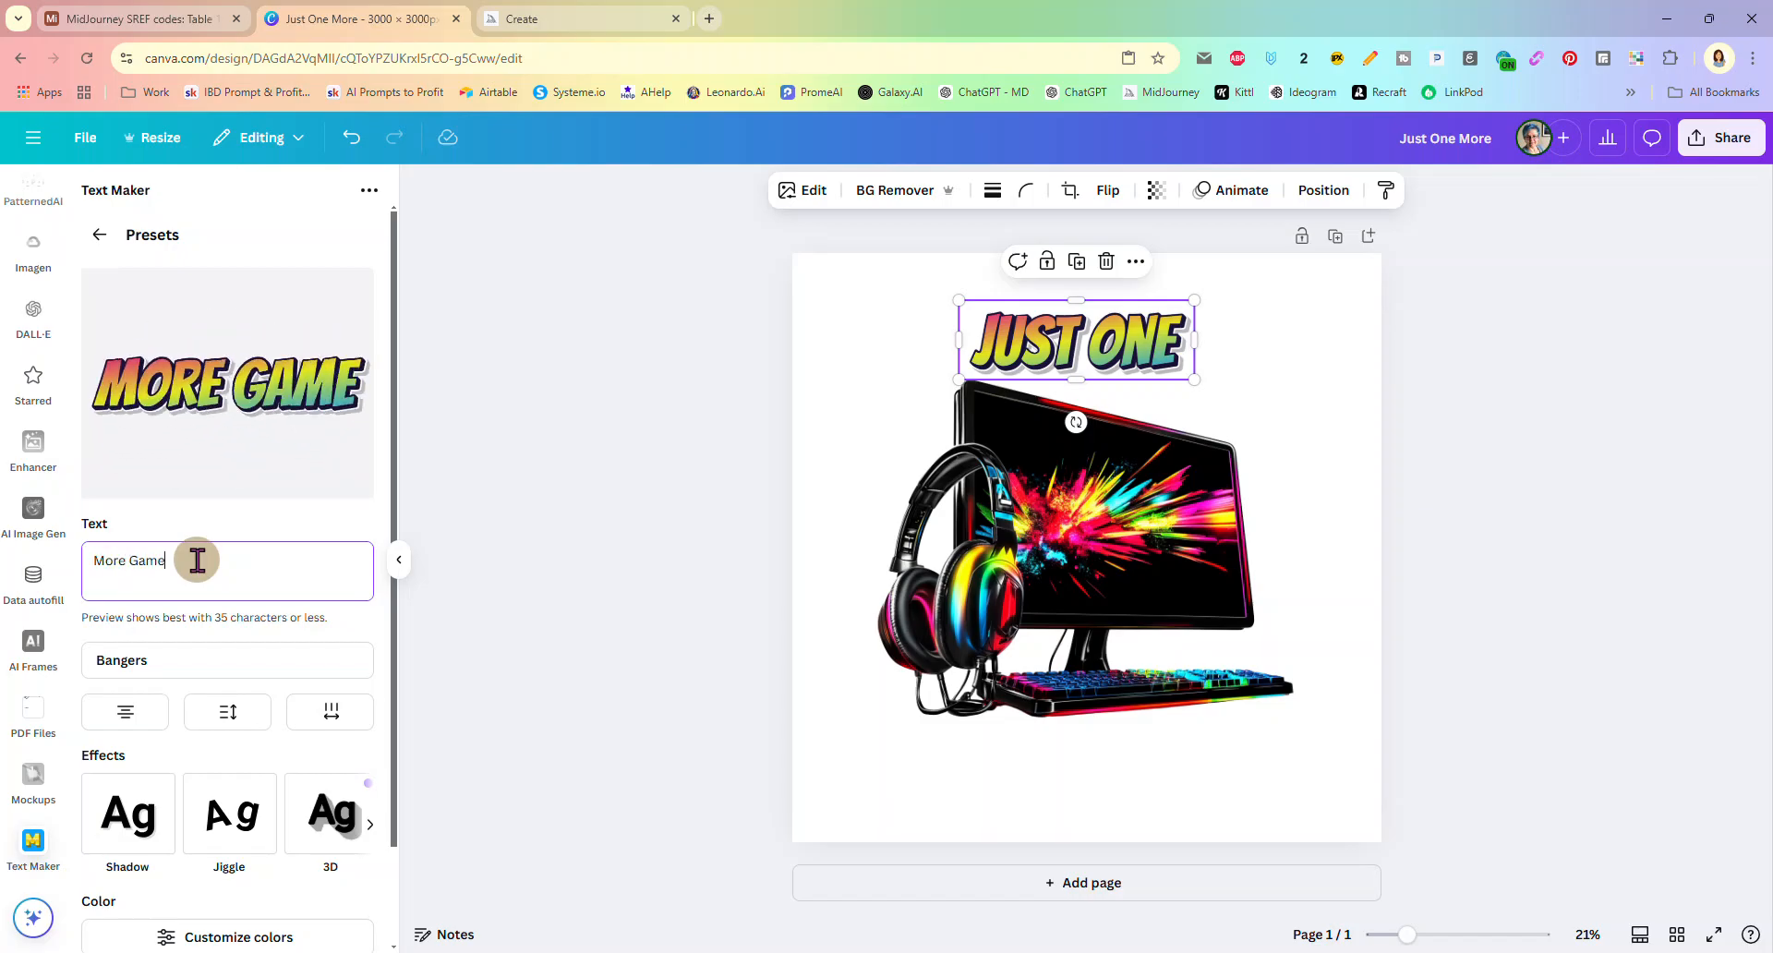
Step: Enable the Jiggle effect on the "More Game" text with an angle of 12 and an amplitude of 0.04
scroll(209, 554, "down", 1)
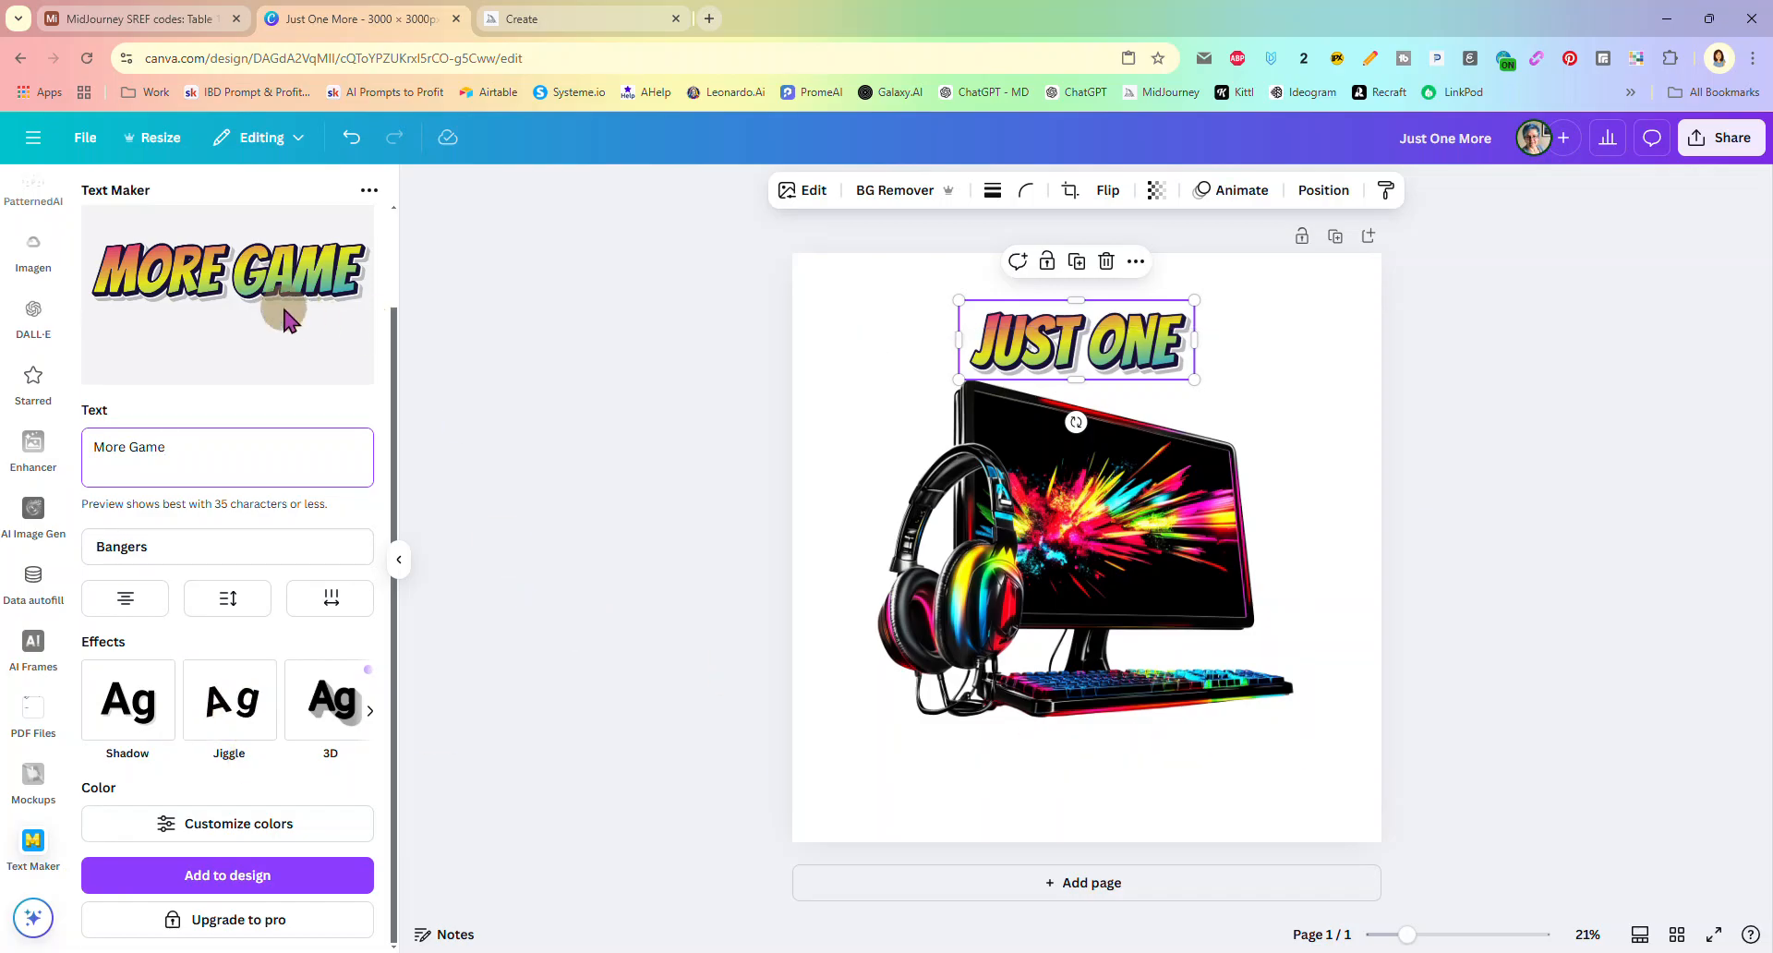
left_click(229, 706)
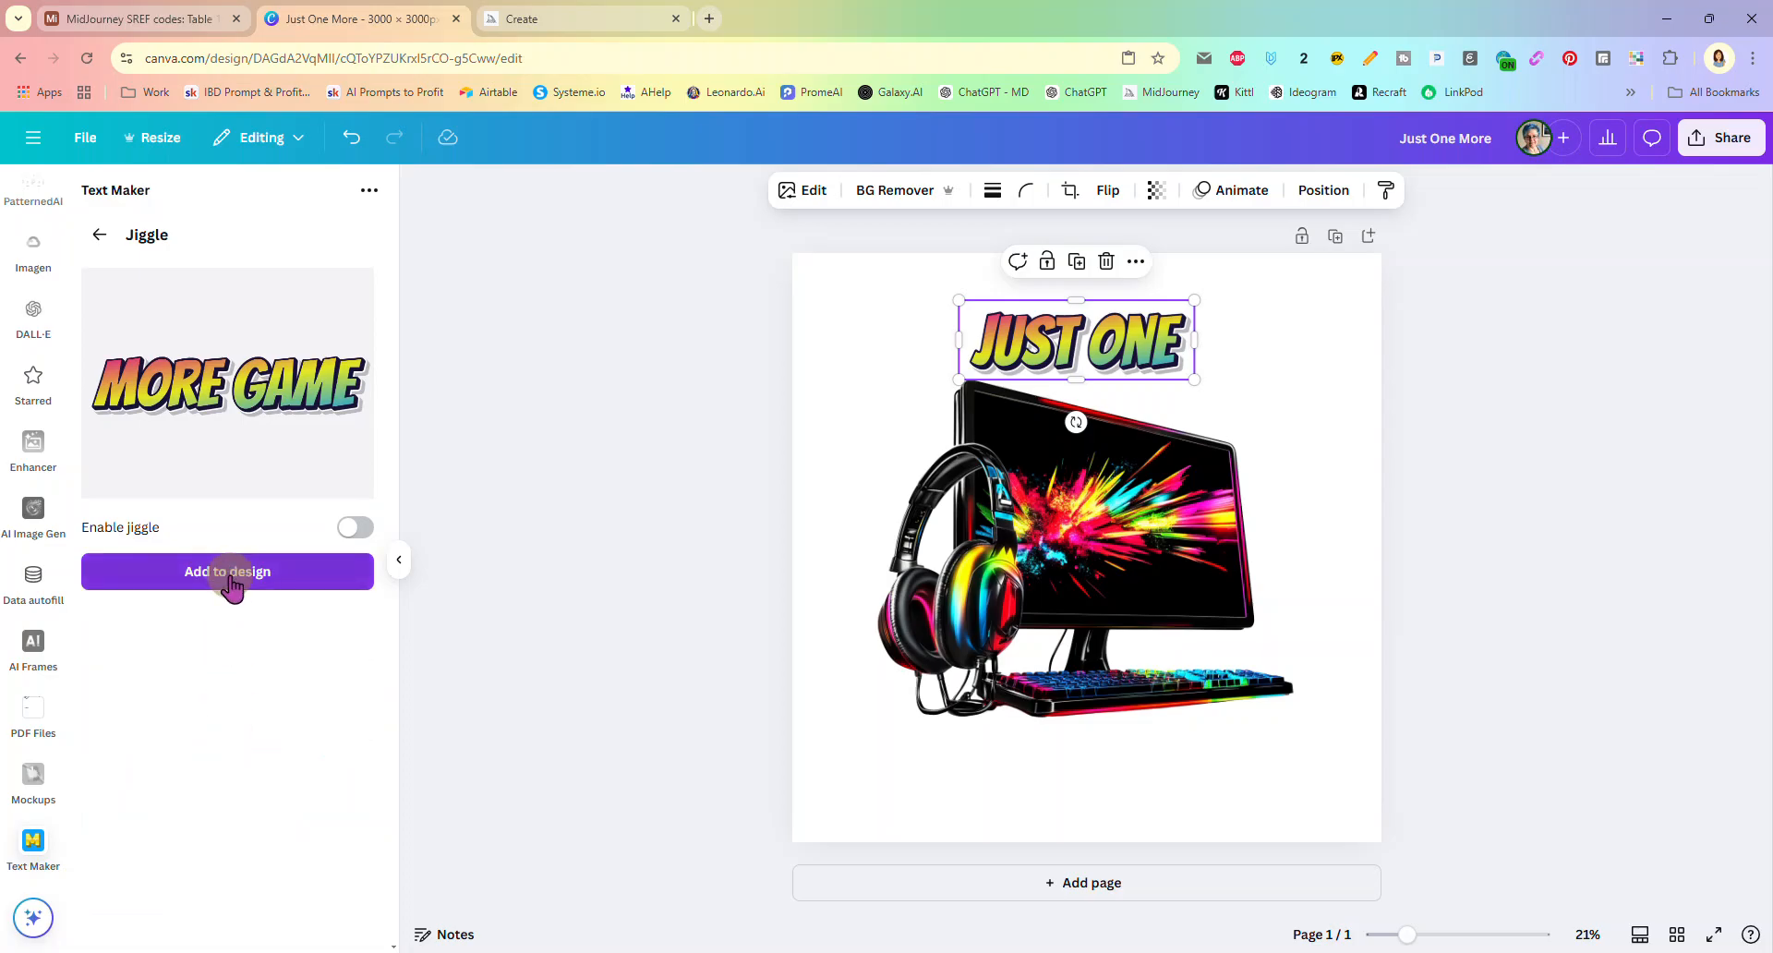
left_click(367, 534)
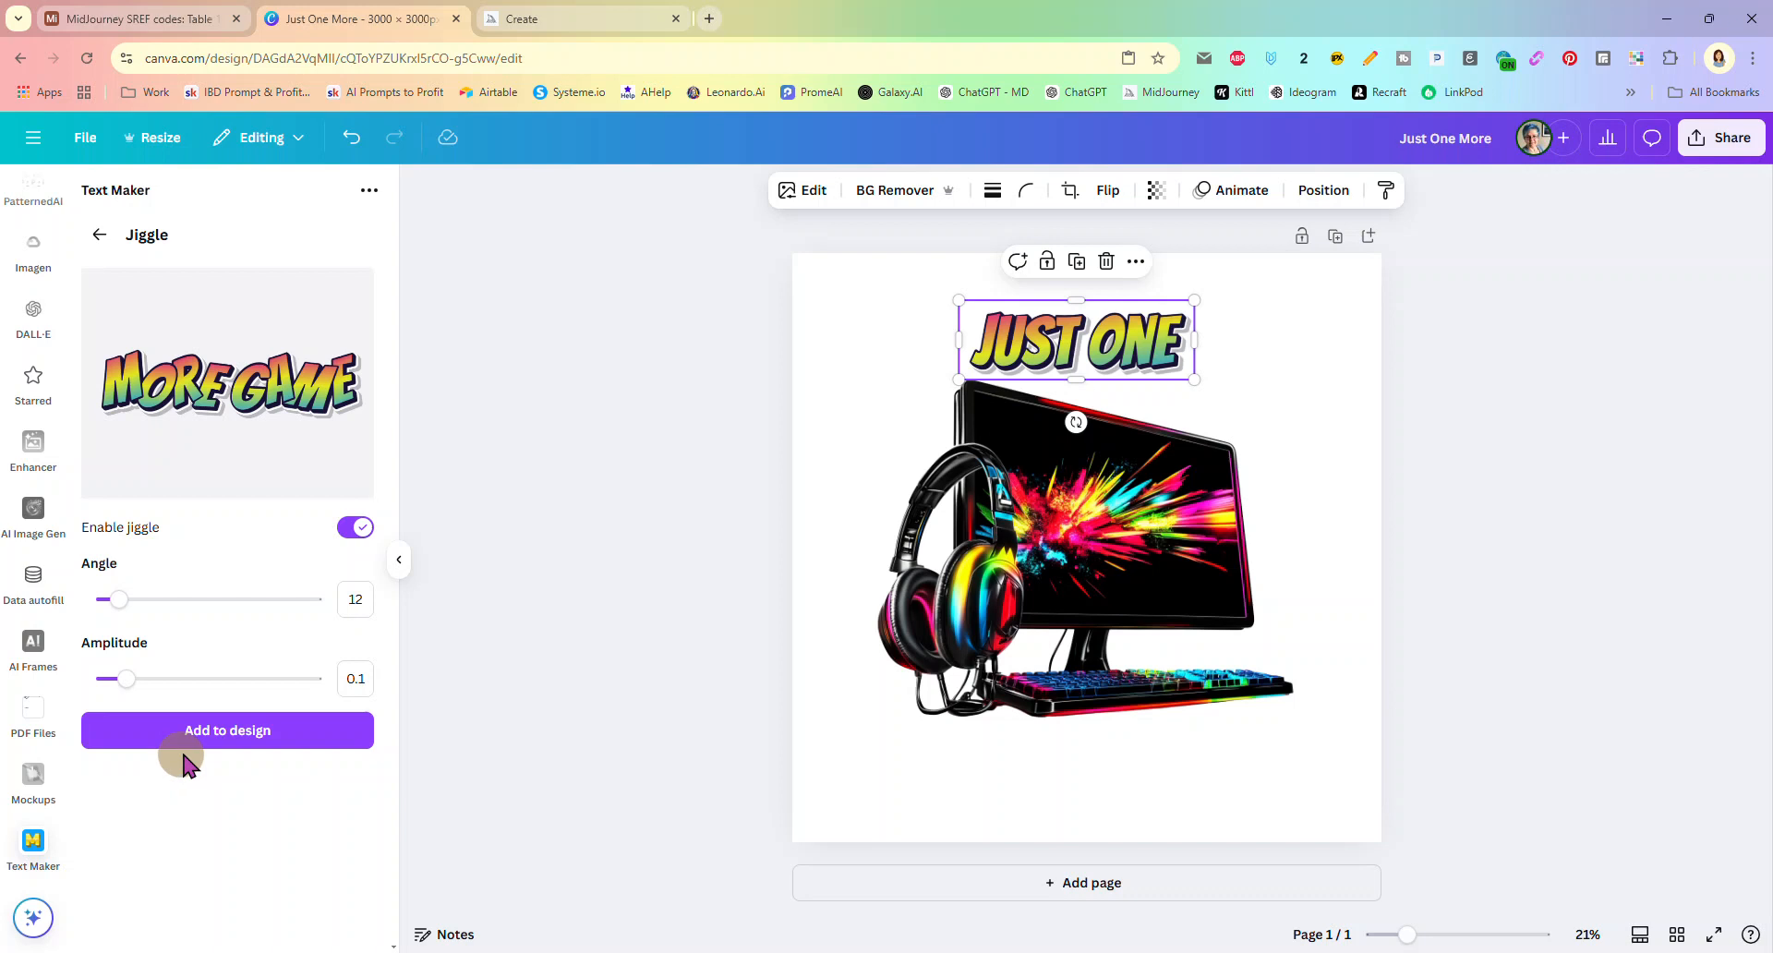
mouse_move(119, 599)
left_mouse_down()
mouse_move(135, 599)
mouse_move(111, 602)
left_mouse_up()
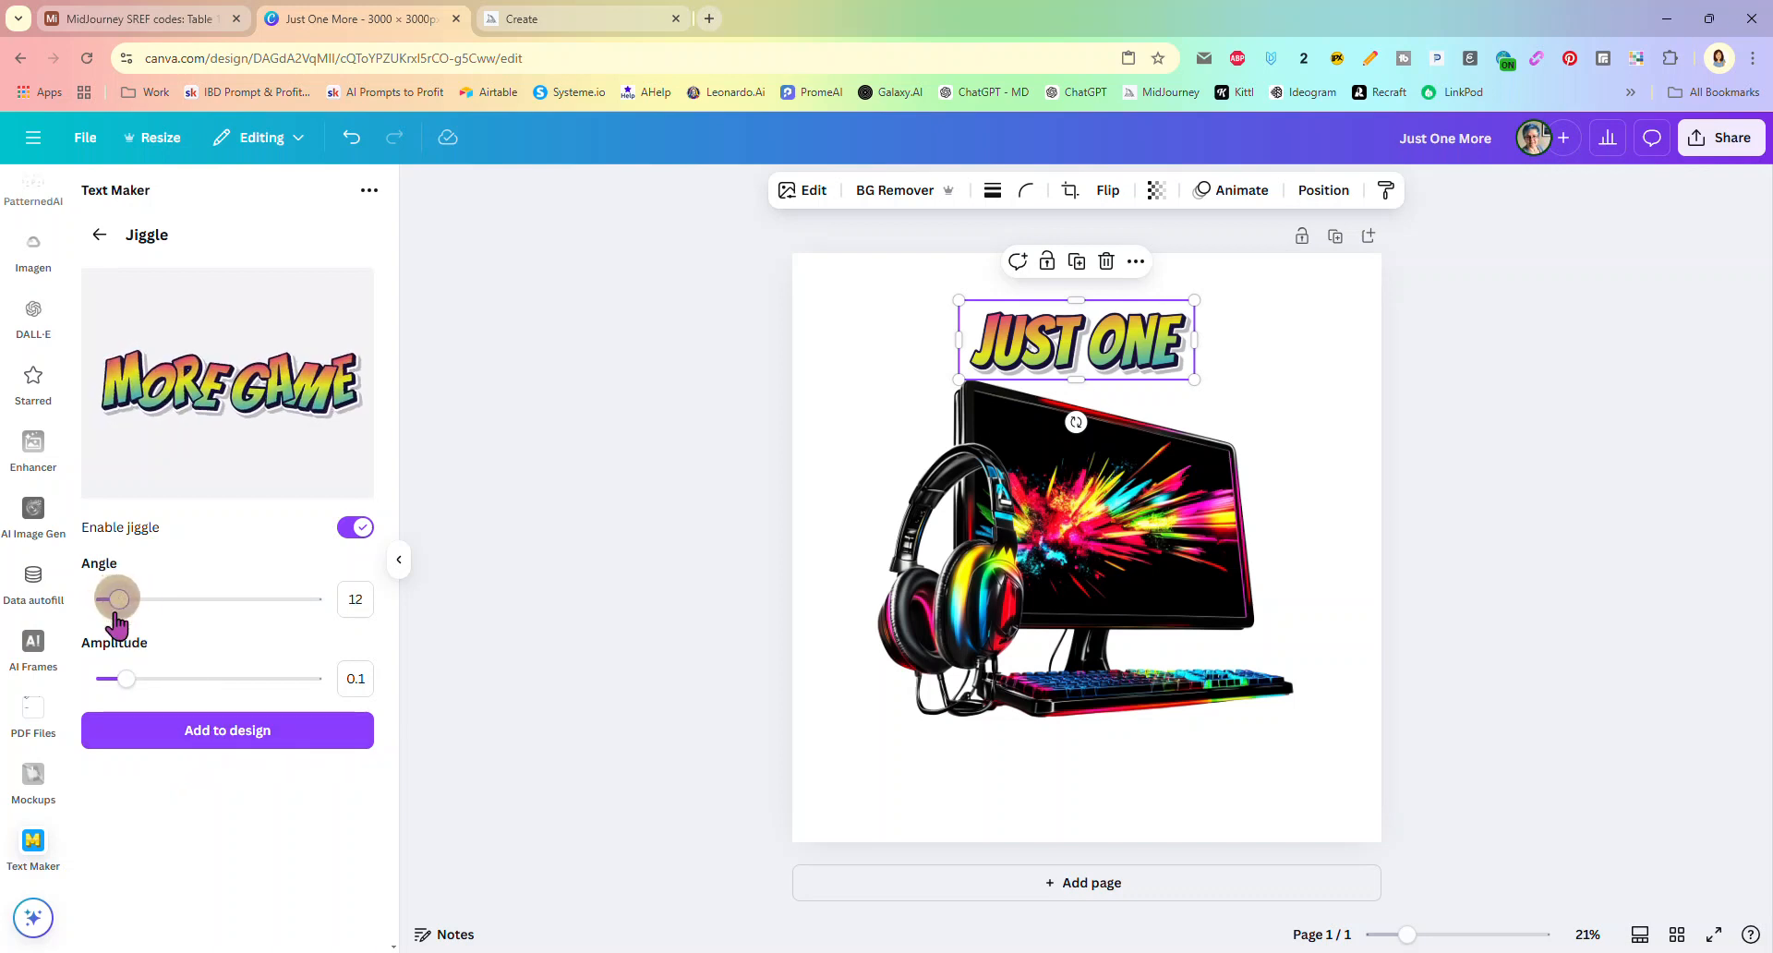
left_click_drag(125, 679, 115, 687)
Step: Add the "More Game" text to the design at Medium quality and move it below the computer image
left_click(218, 729)
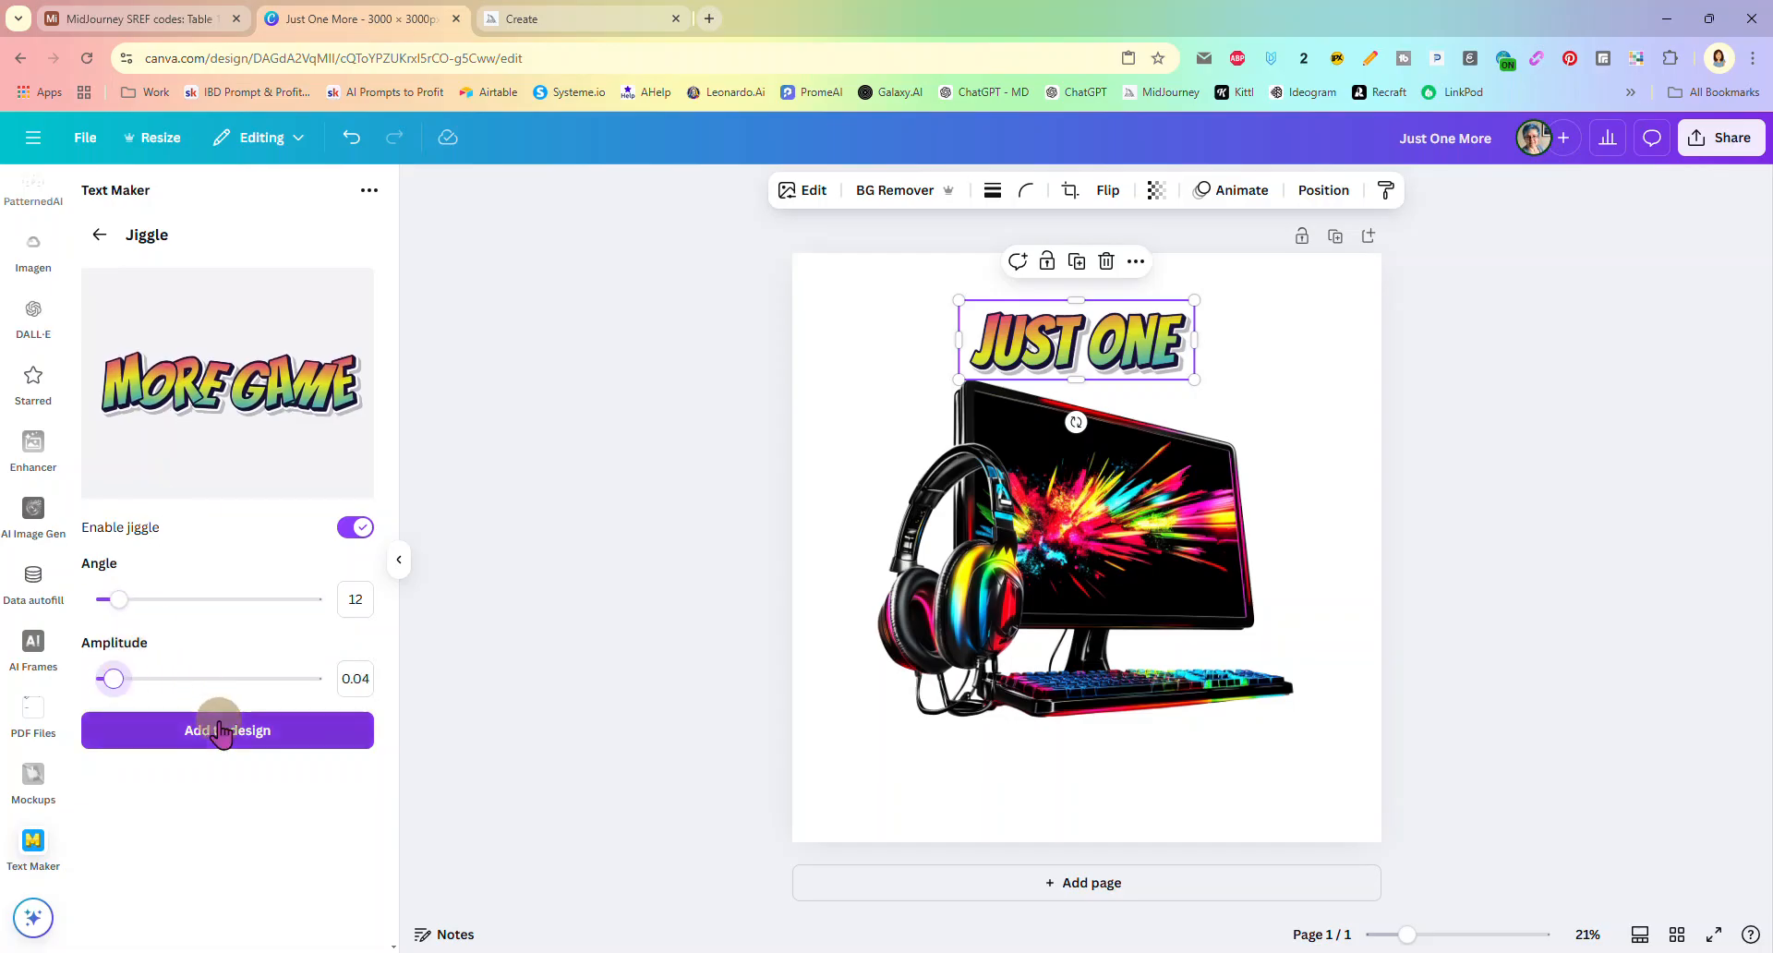
left_click(259, 366)
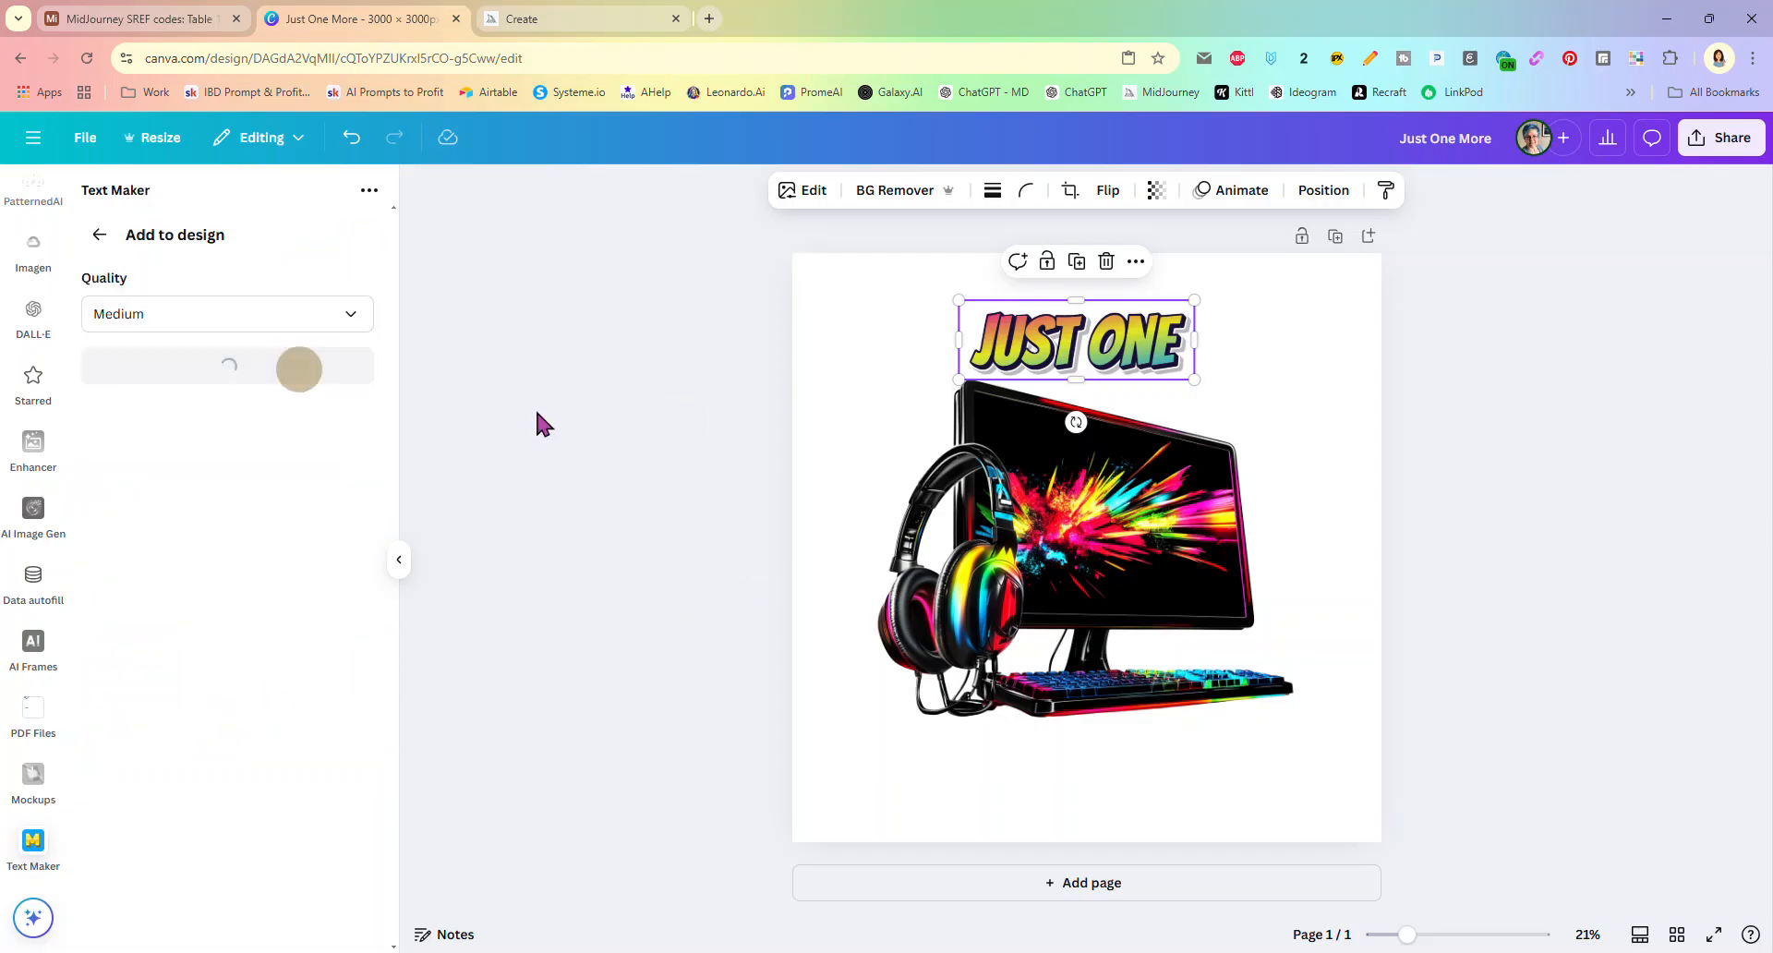
left_click_drag(1088, 520, 1101, 756)
Step: Enlarge the "Just One" text above the computer and the "More Game" text below it, centering both horizontally
left_click(1147, 375)
left_click_drag(1147, 376, 1270, 415)
left_click_drag(1080, 373, 1084, 338)
left_click_drag(1059, 773, 947, 755)
left_click_drag(1116, 781, 1154, 772)
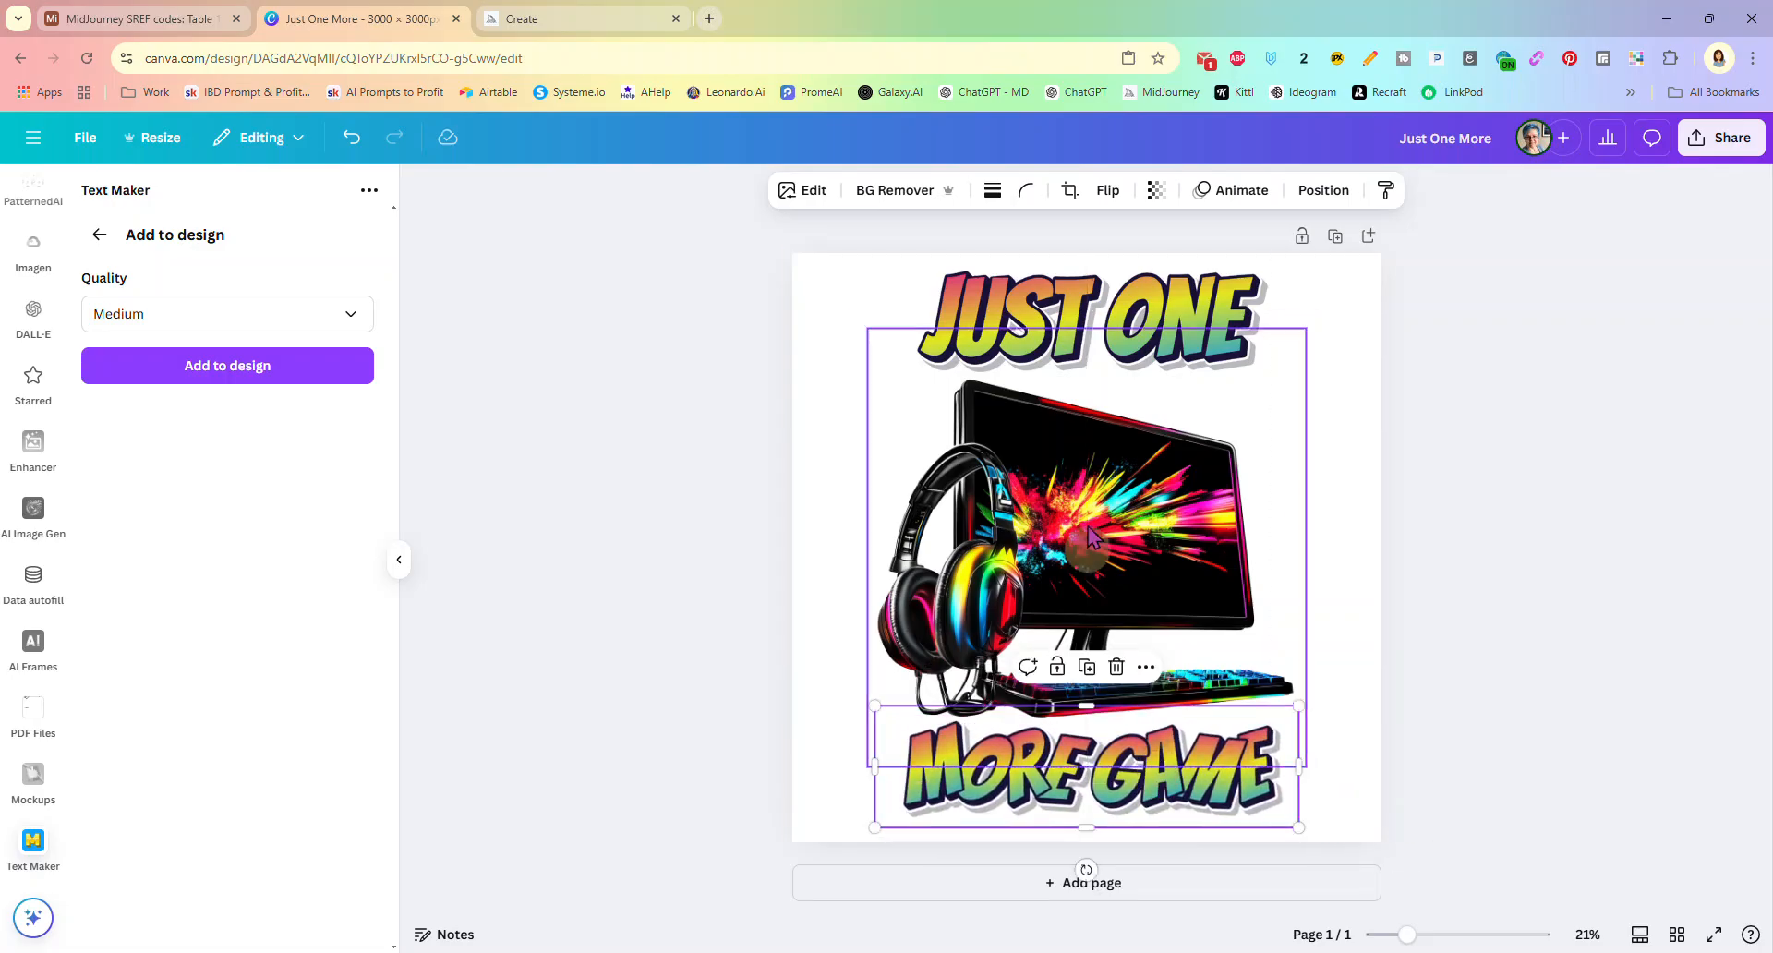
Step: Shrink the "Just One" text slightly so it is narrower than "More Game" and recenter it above the computer
left_click(1226, 319)
left_click_drag(1270, 248, 1215, 273)
left_click_drag(1136, 341, 1167, 343)
left_click(1342, 581)
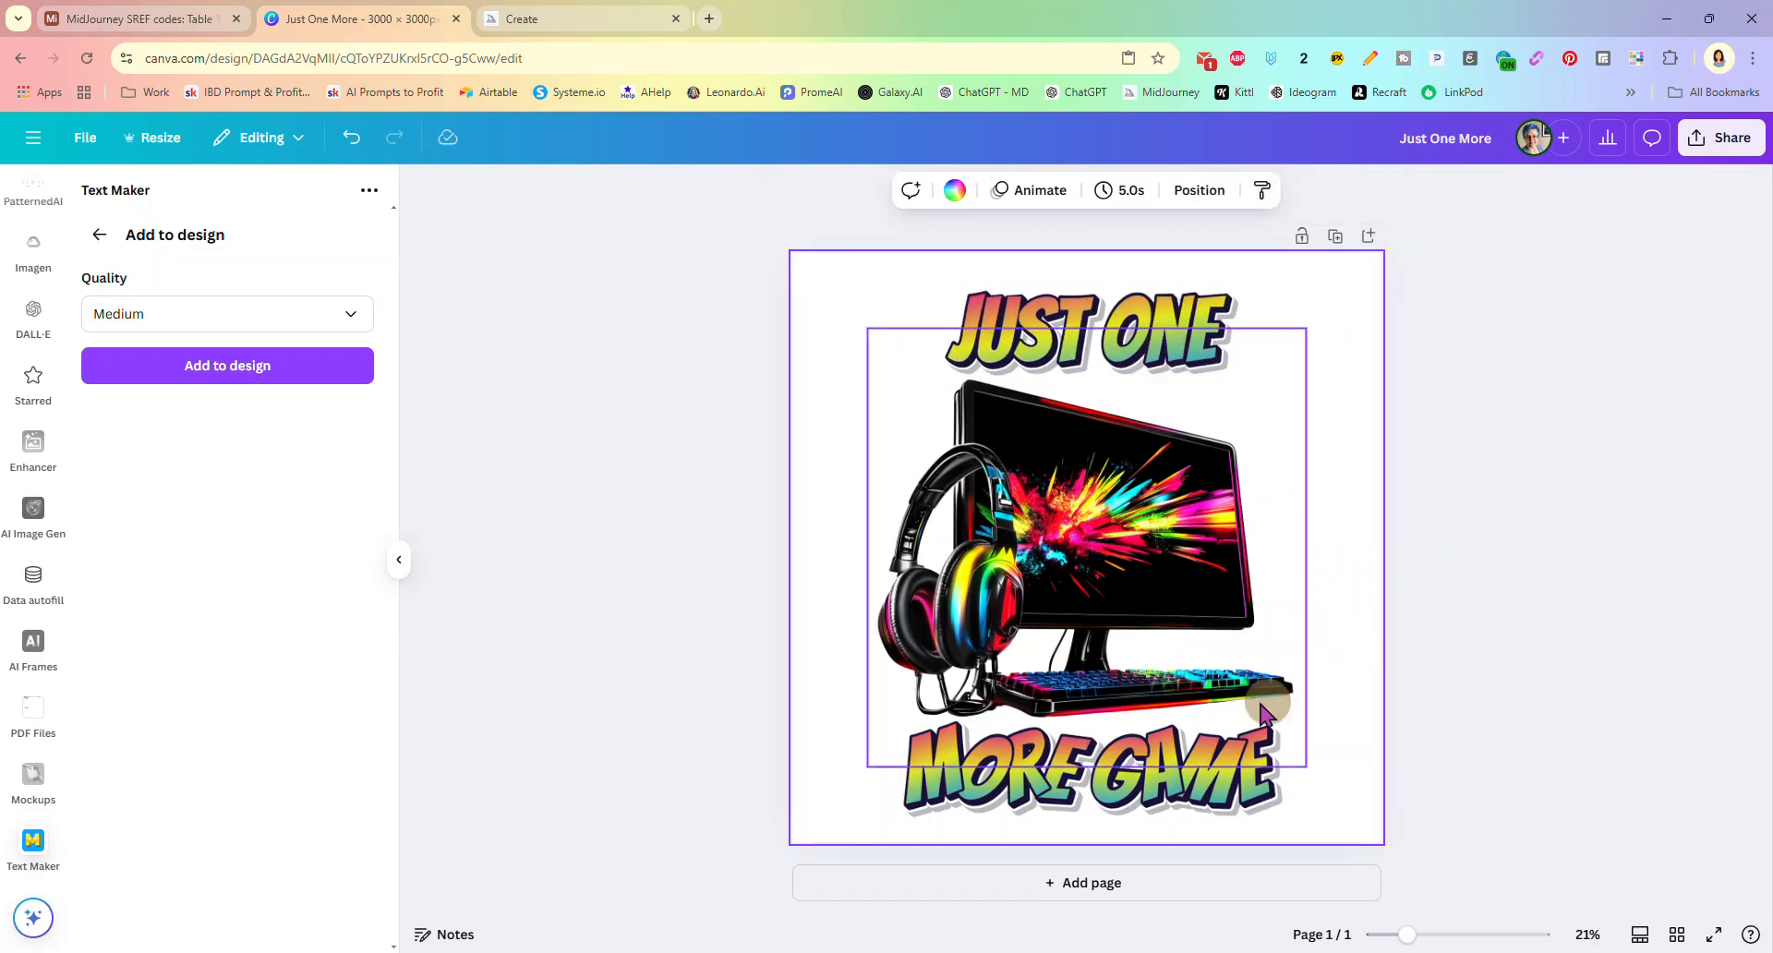
left_click_drag(1082, 585, 1081, 574)
left_click(1444, 596)
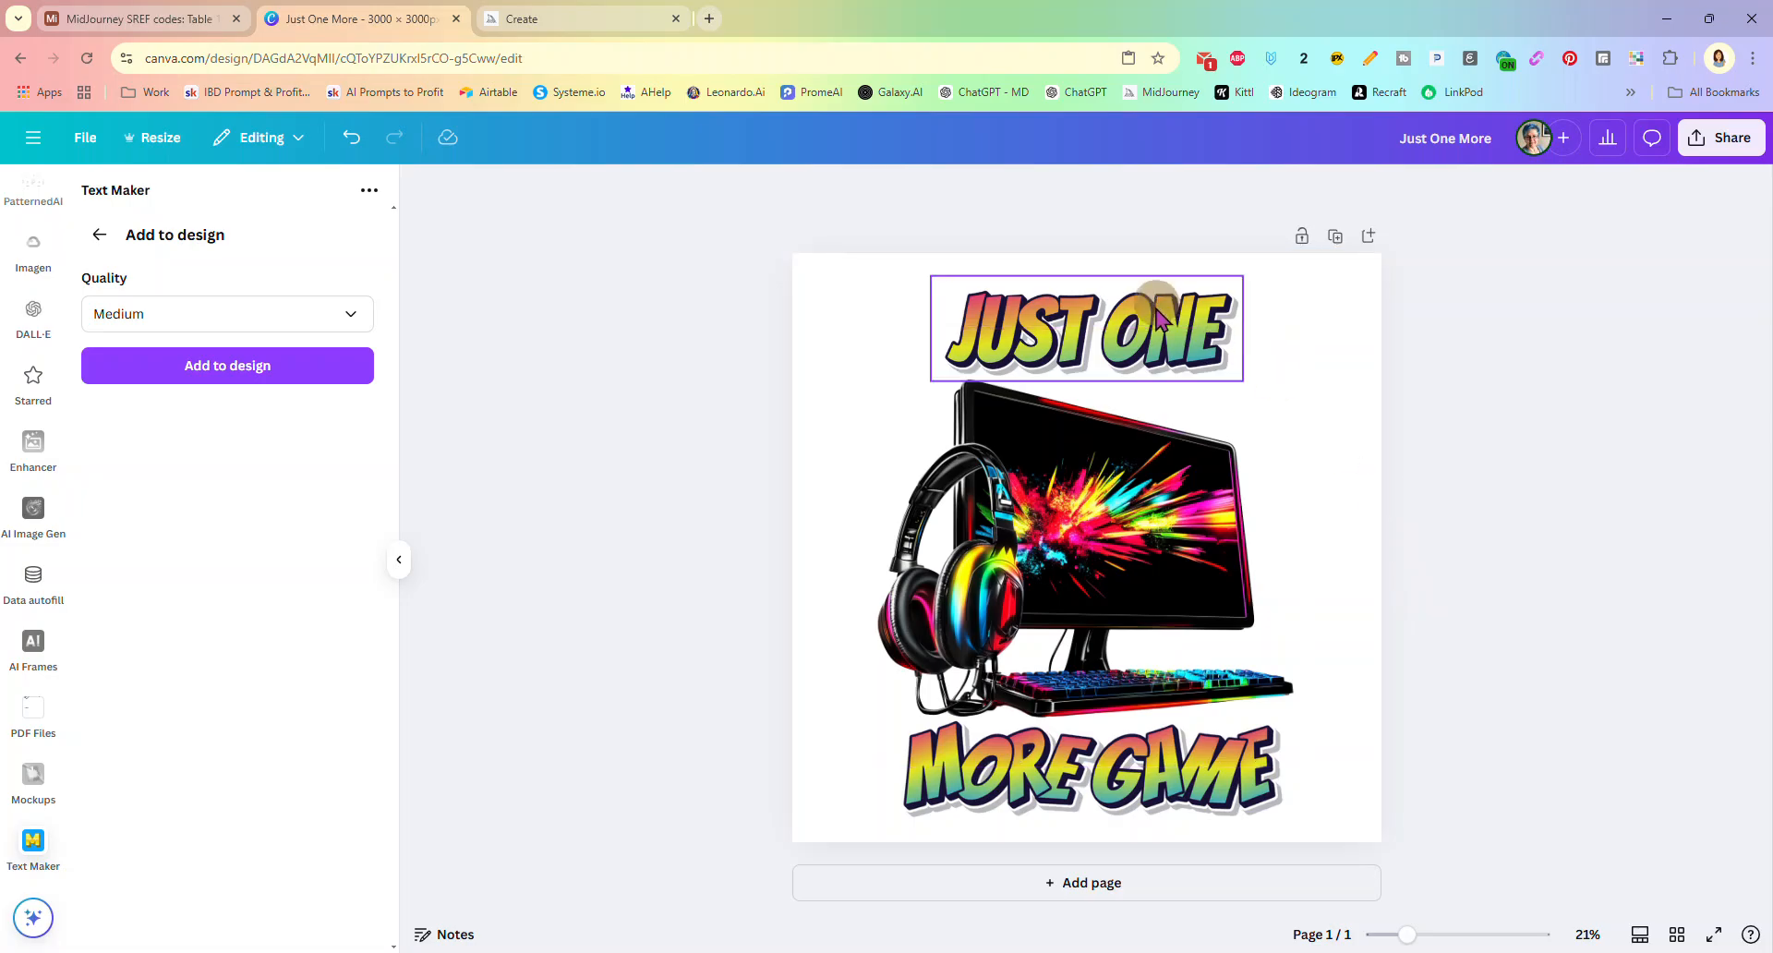
Step: Rotate the "Just One" text about 13° clockwise and position it along the slanted top edge of the monitor
left_click(1207, 356)
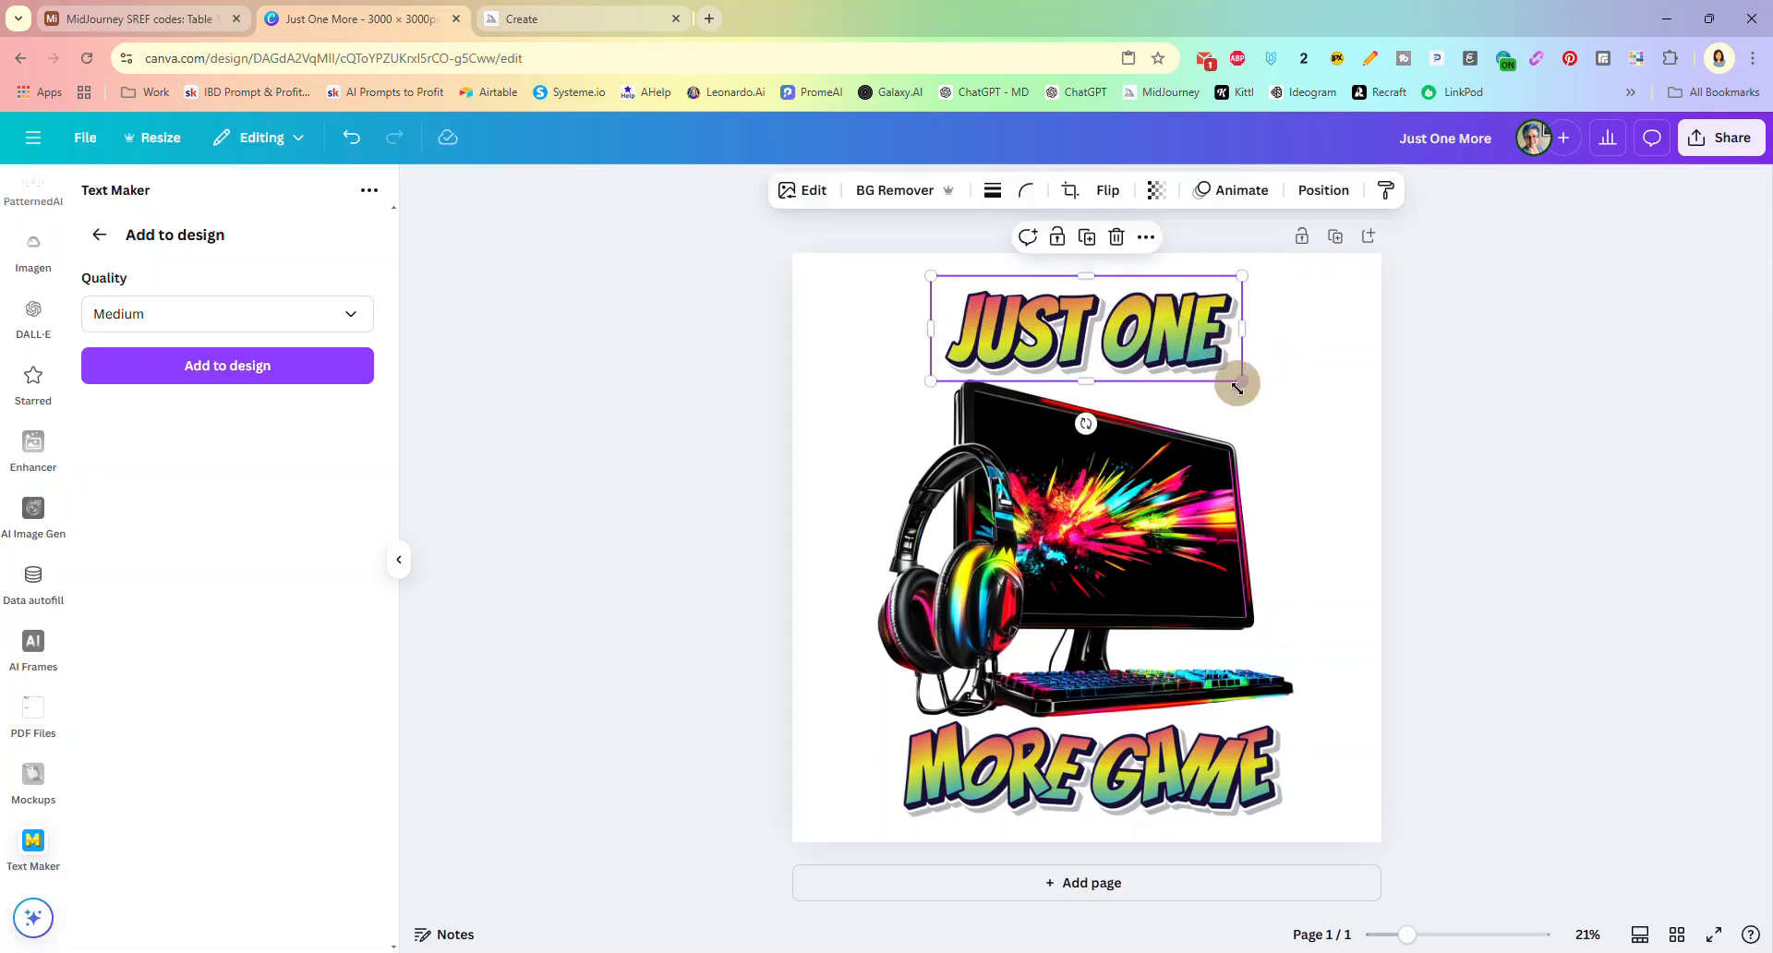
left_click_drag(1082, 423, 1066, 429)
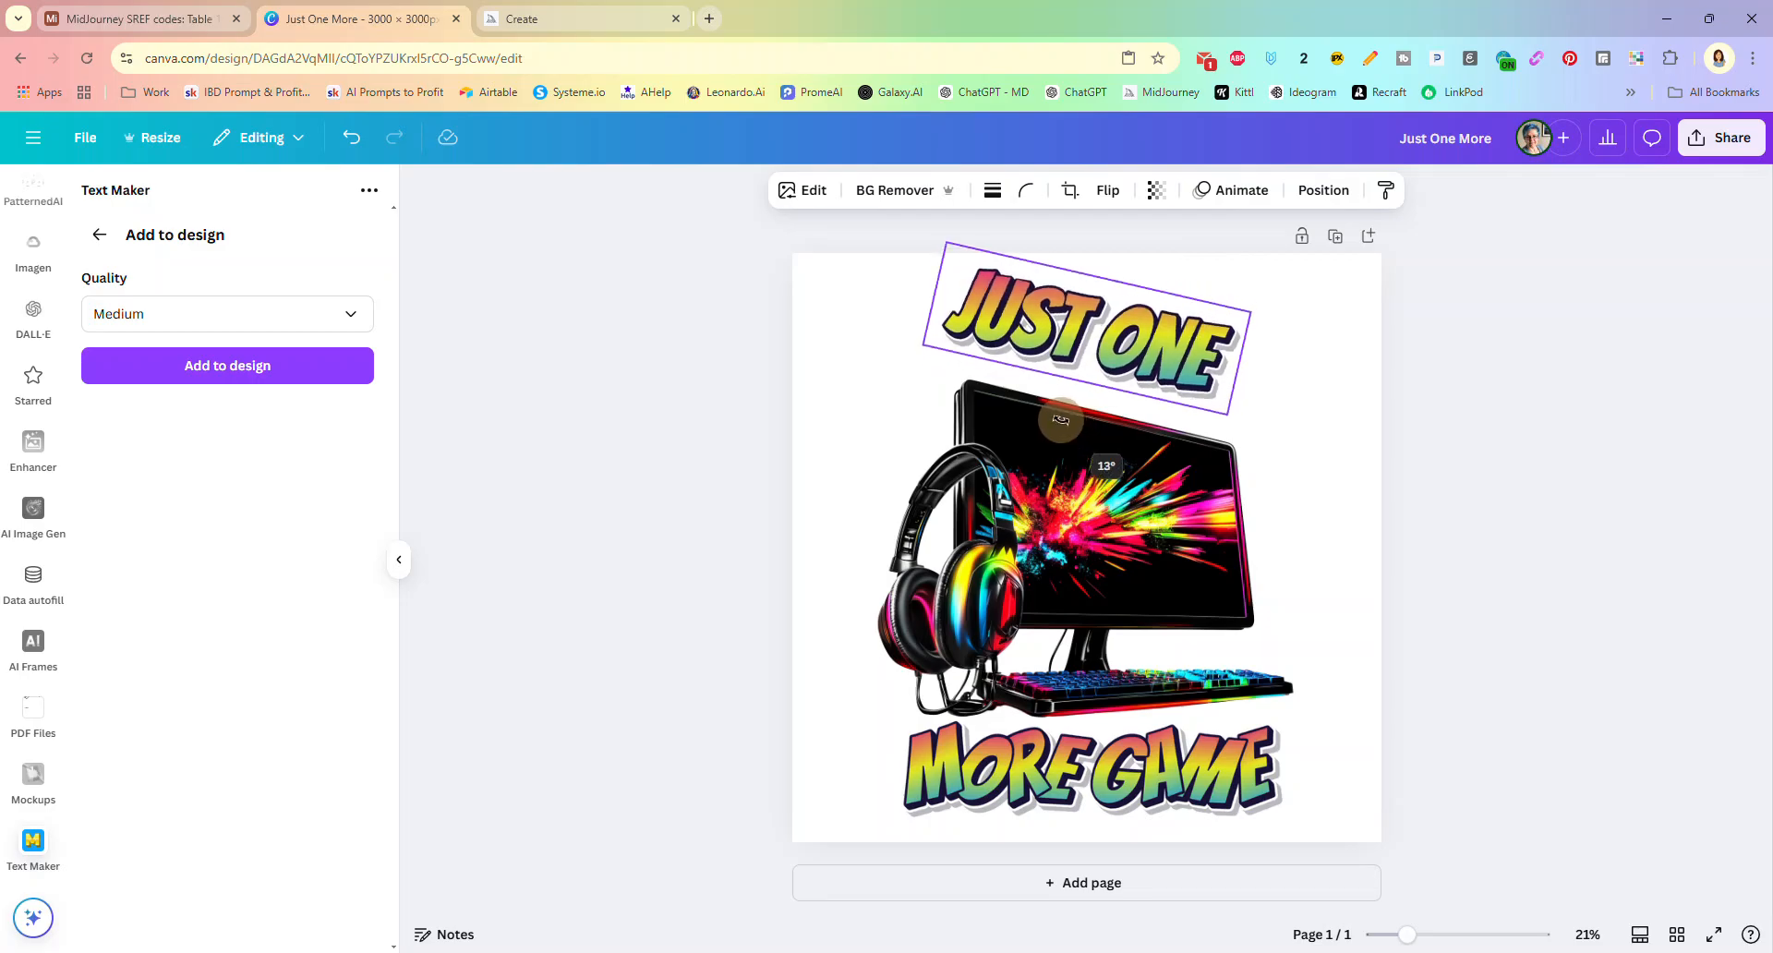
left_click_drag(1133, 349, 1158, 374)
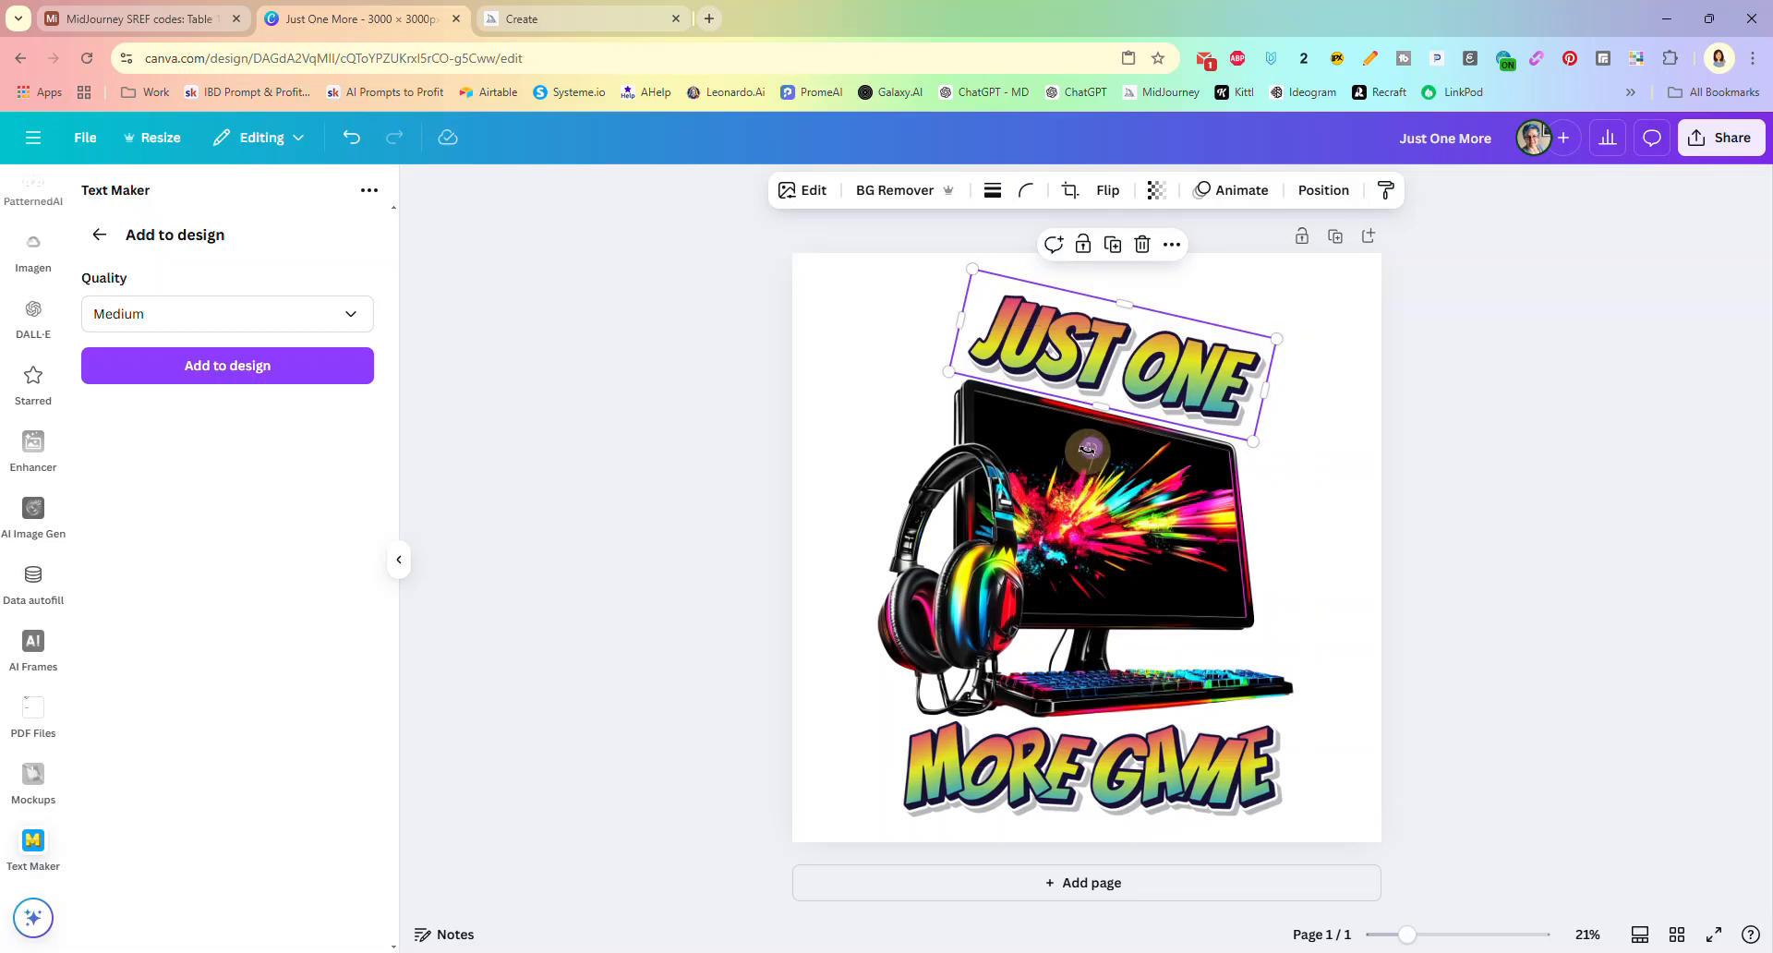
left_click_drag(1087, 449, 1087, 450)
left_click(1334, 453)
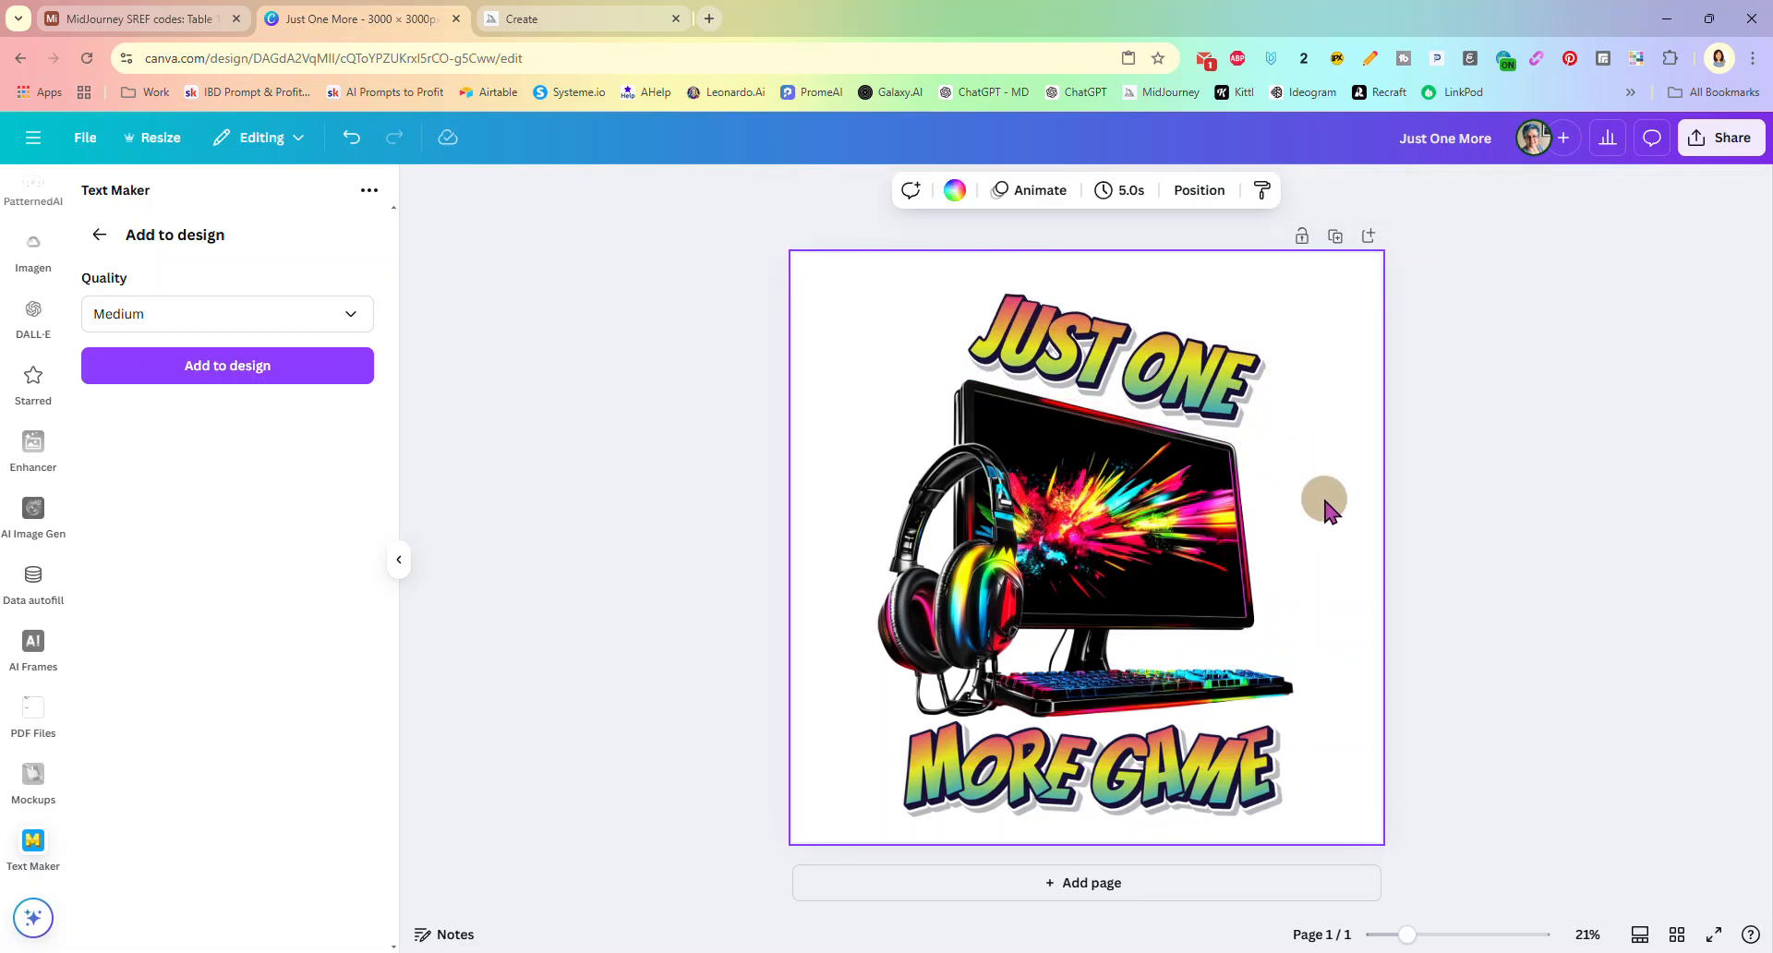
Step: Select both texts and the computer image together, enlarge them to the page's full height and center them on the page
left_click_drag(862, 282, 1249, 788)
left_click_drag(1102, 572, 1054, 558)
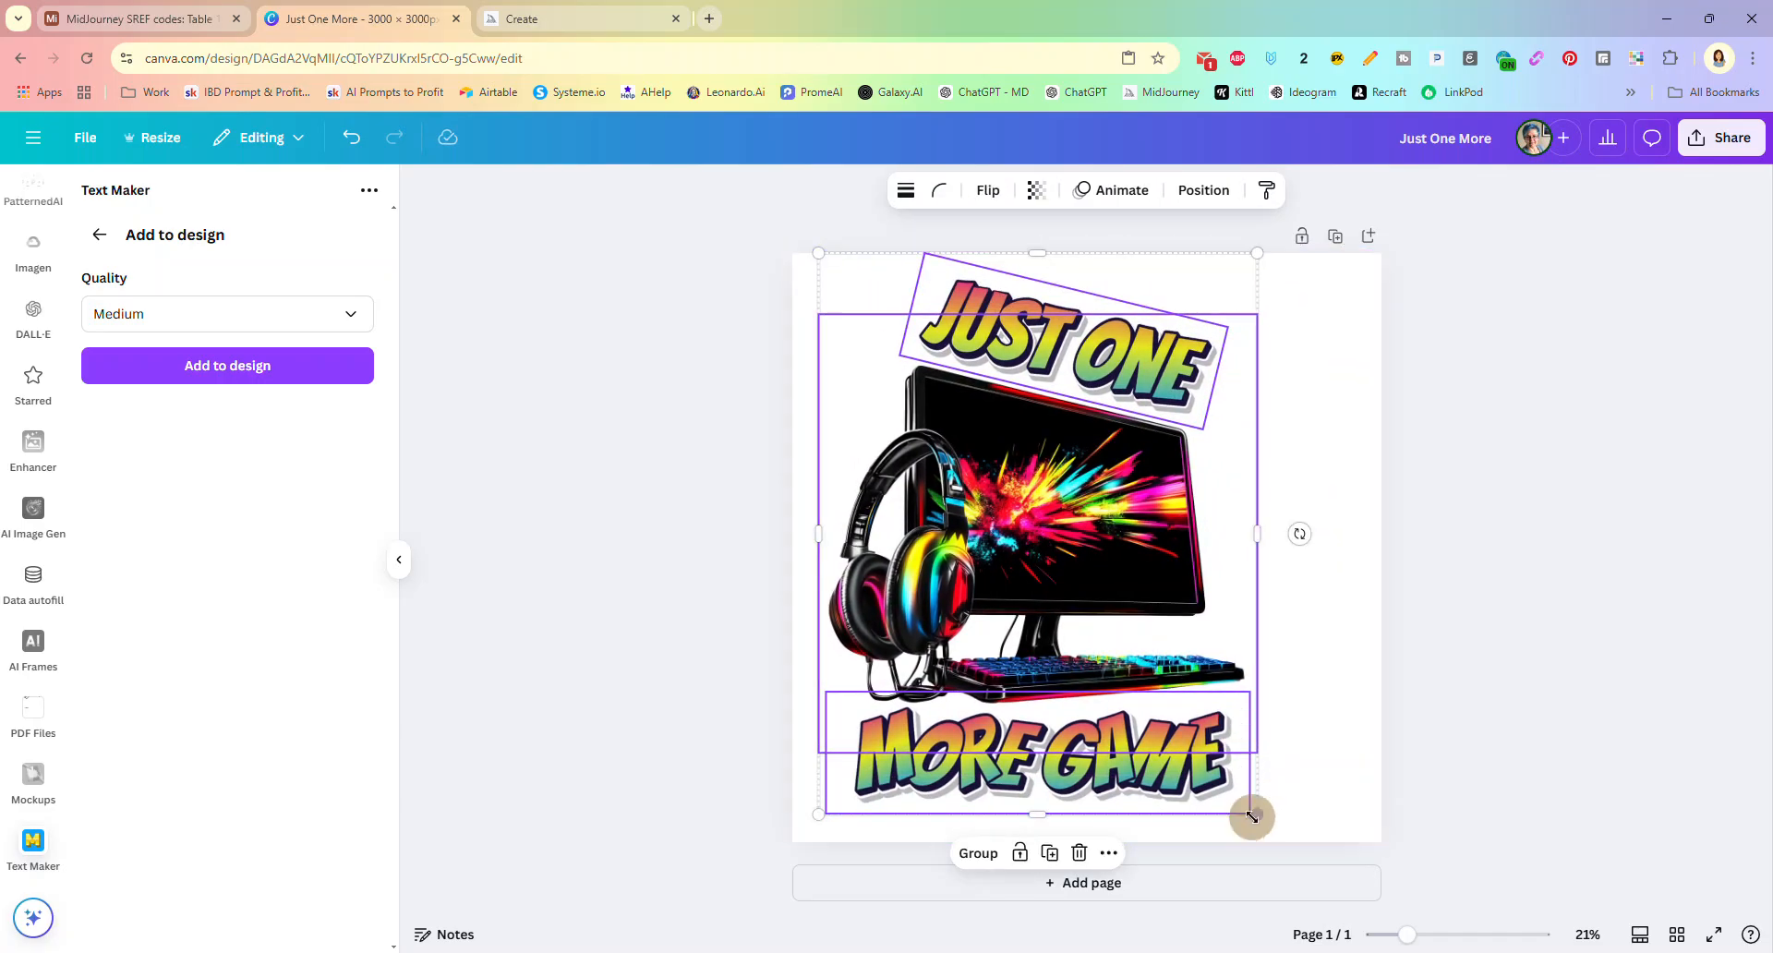
left_click_drag(1258, 814, 1306, 826)
left_click_drag(1107, 588, 1151, 590)
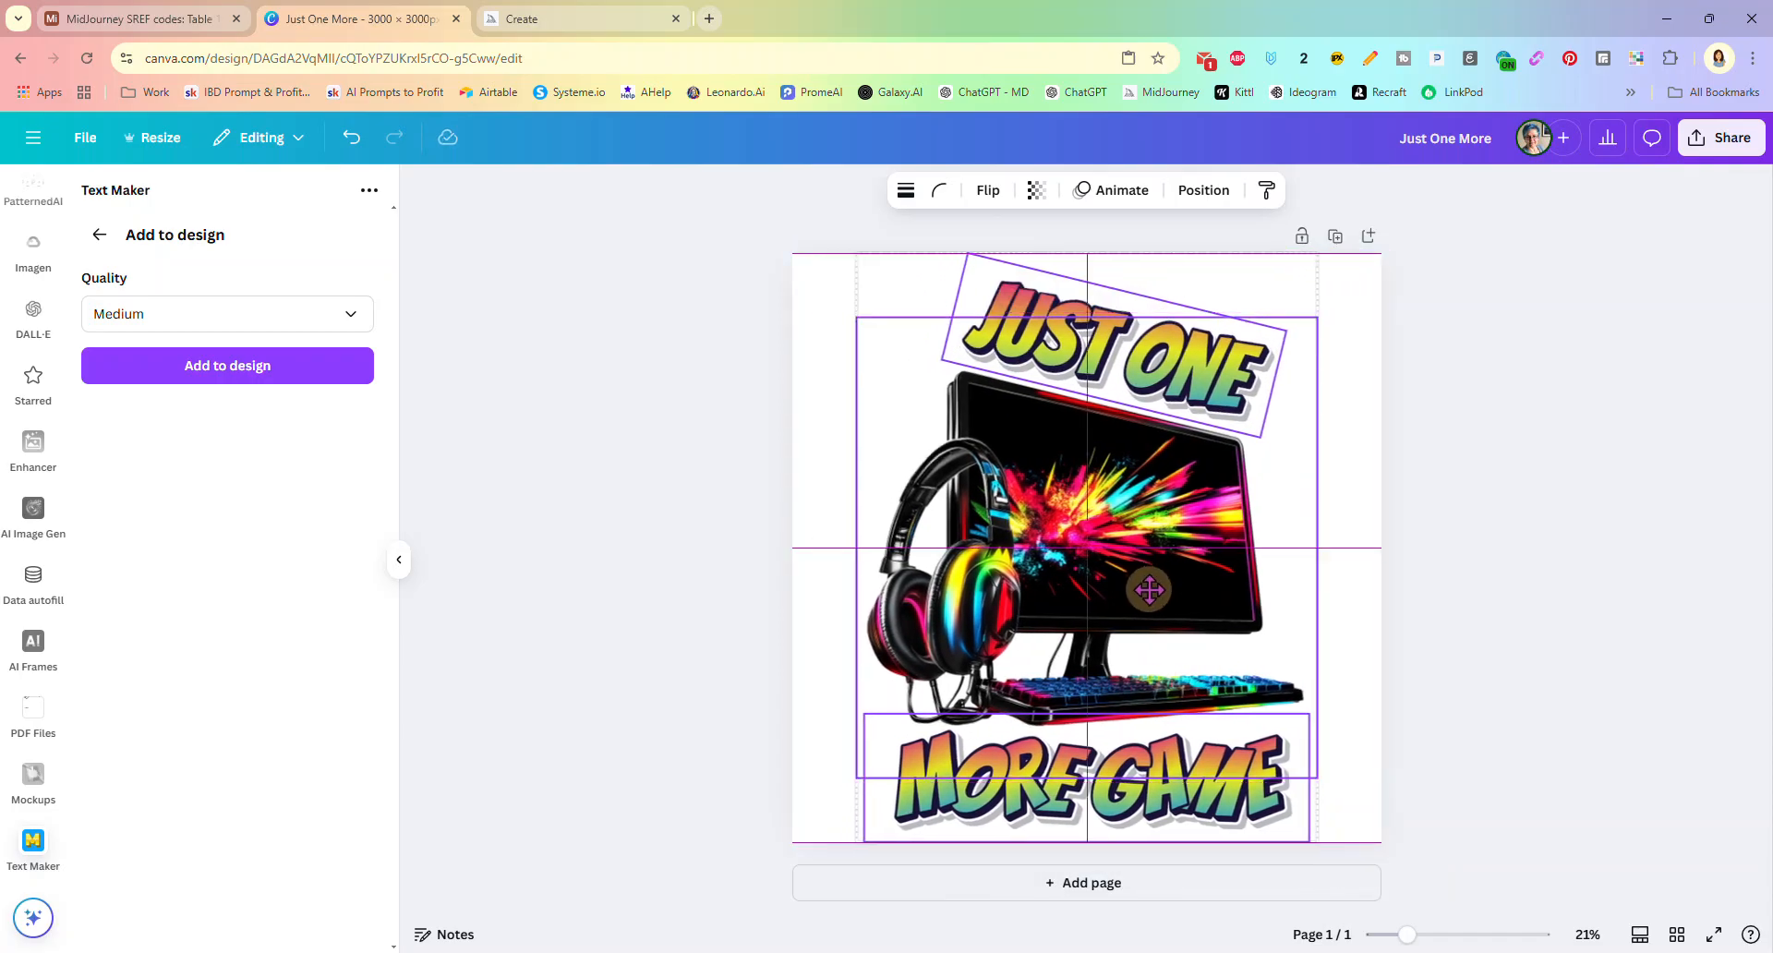
left_click(1485, 565)
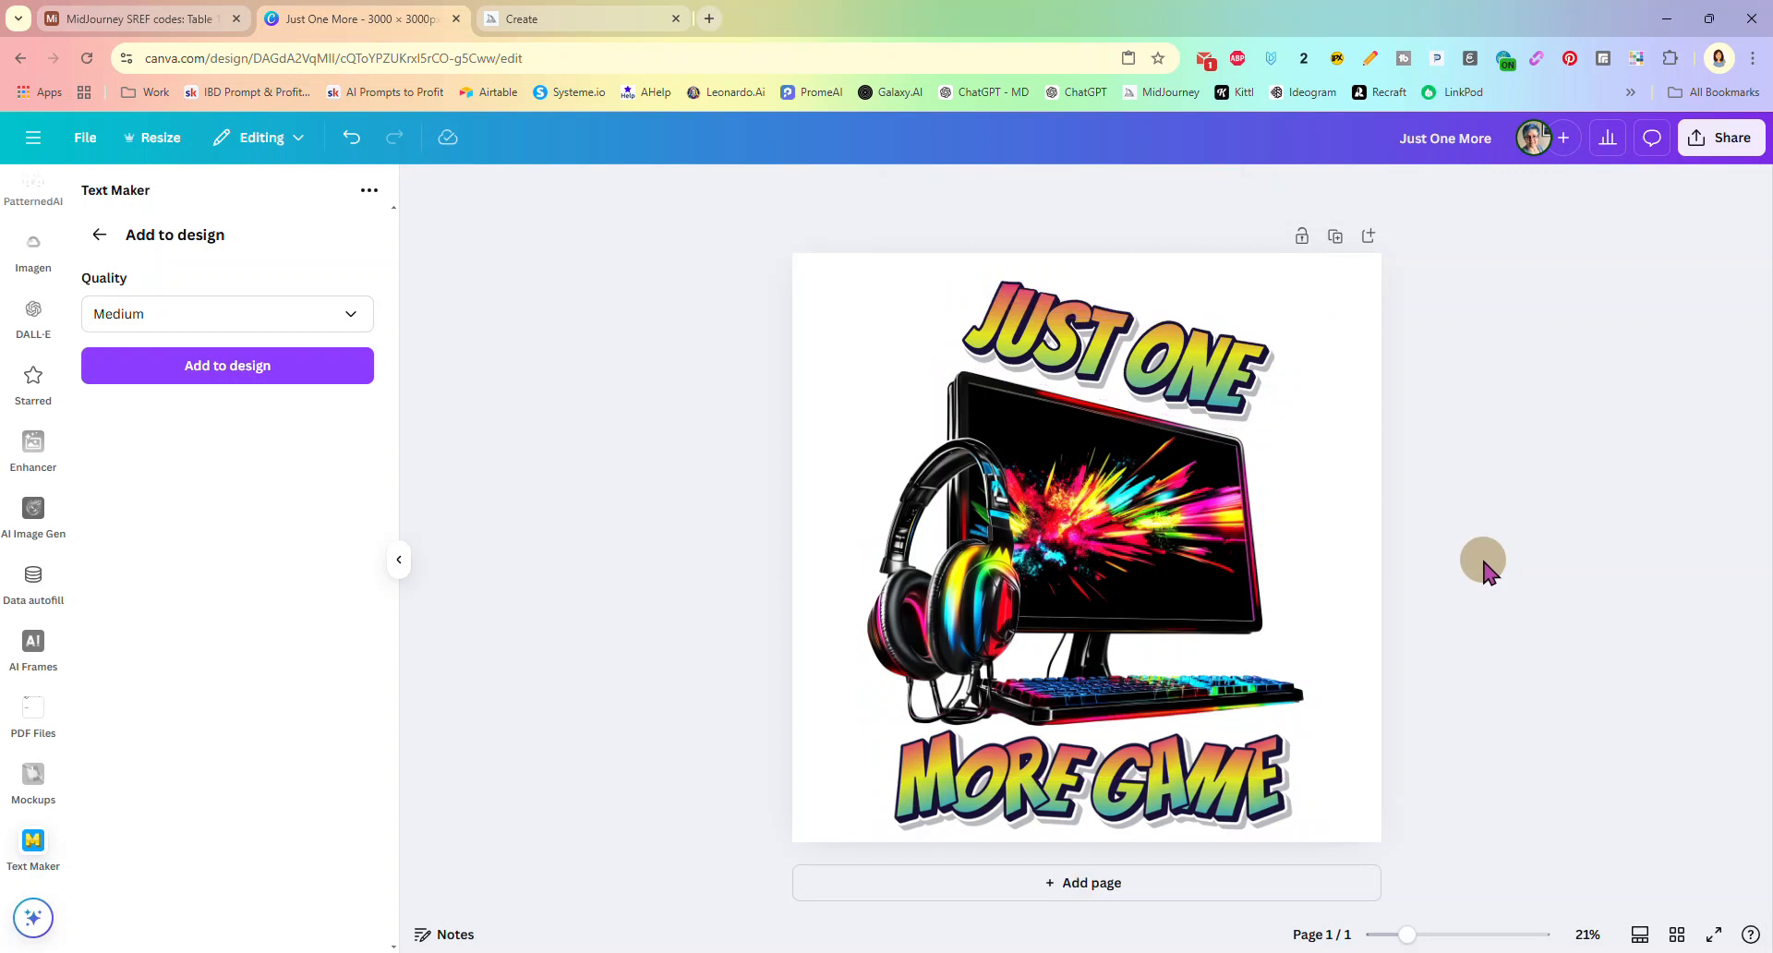